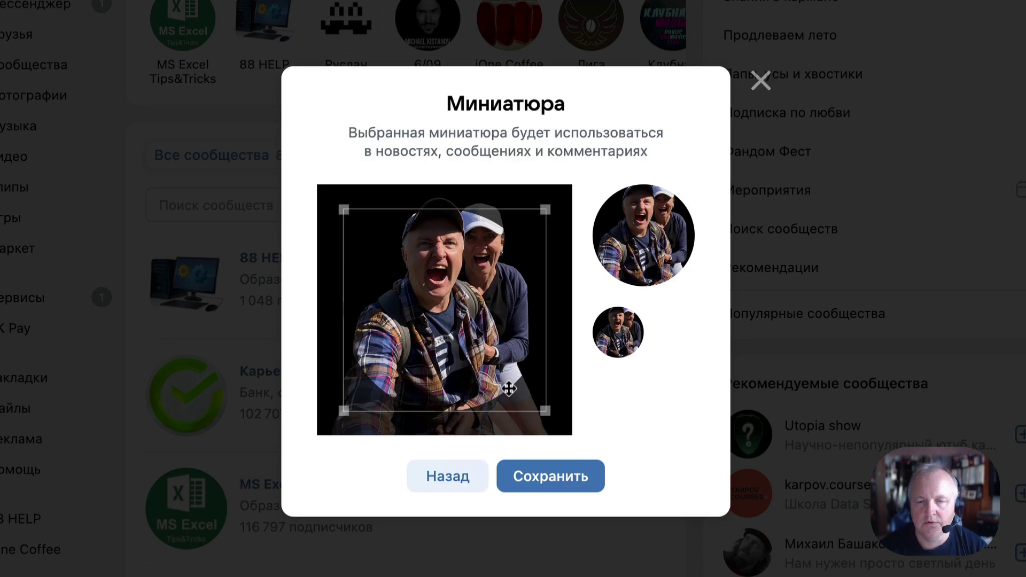
Step: Extend the community avatar's thumbnail crop to the whole photo, save it, and continue to the description stage
mouse_move(508, 389)
left_mouse_down()
mouse_move(484, 368)
mouse_move(497, 380)
left_mouse_up()
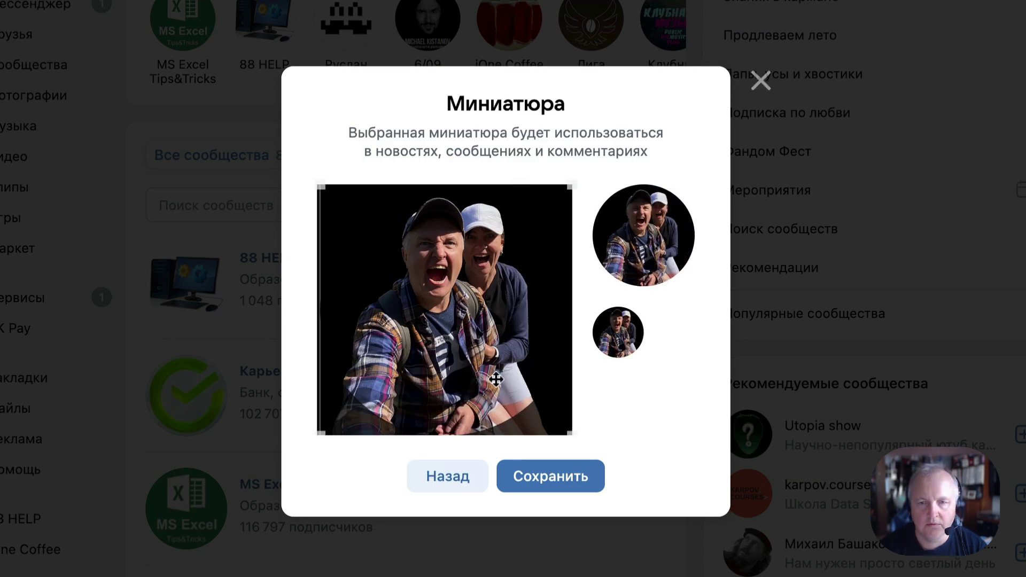
left_click(588, 484)
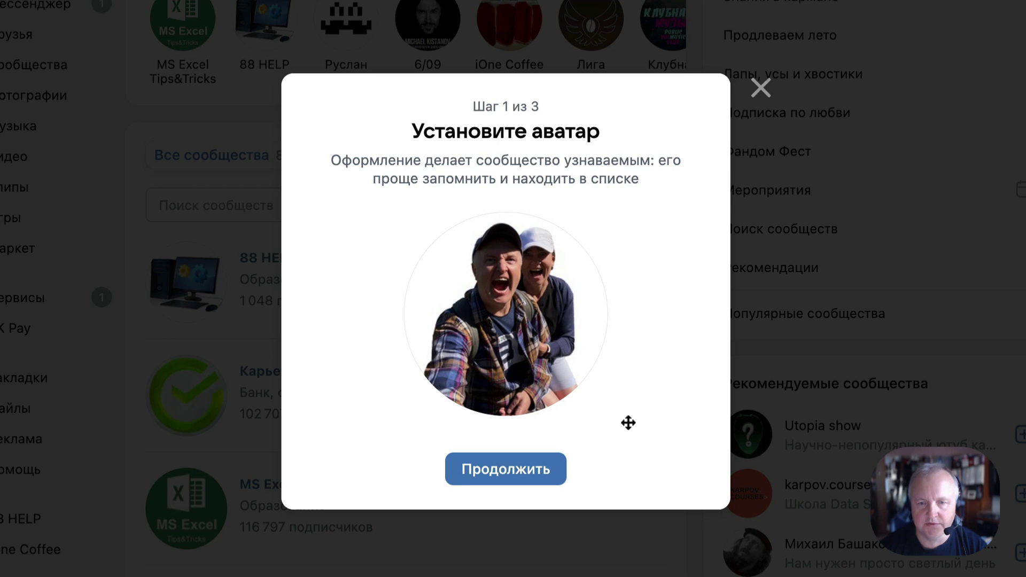
left_click(536, 476)
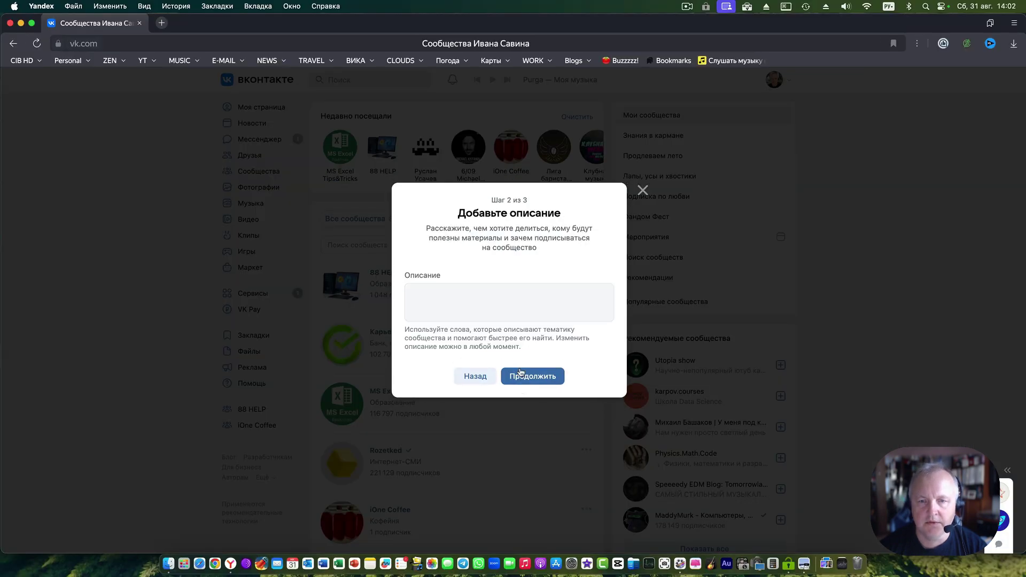
Step: Switch to YouTube Studio in a new browser tab and copy the full channel description from the channel's basic info
left_click(509, 311)
key("super+t")
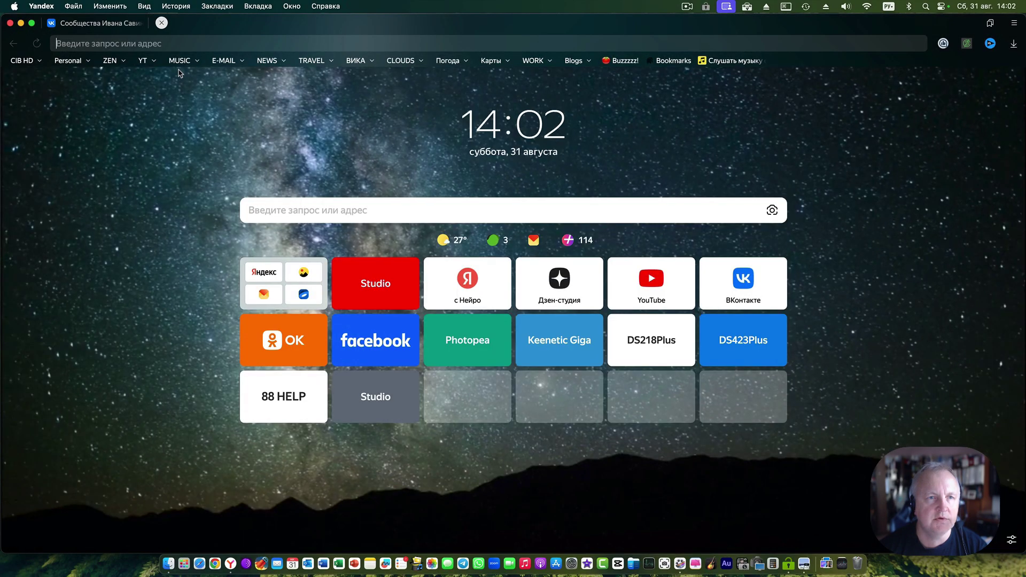
left_click(143, 61)
left_click(198, 93)
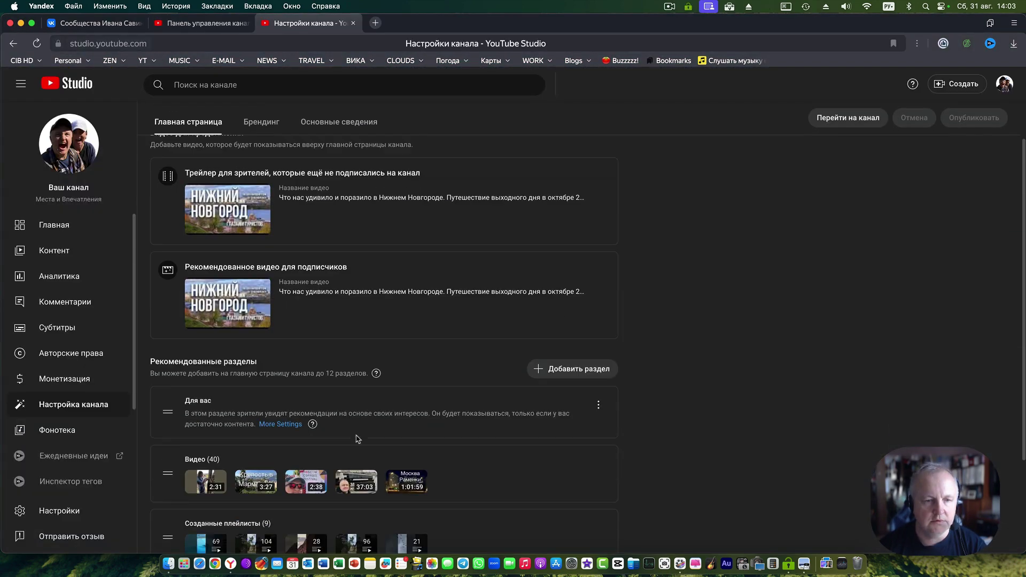
scroll(356, 438, "down", 3)
scroll(355, 438, "up", 5)
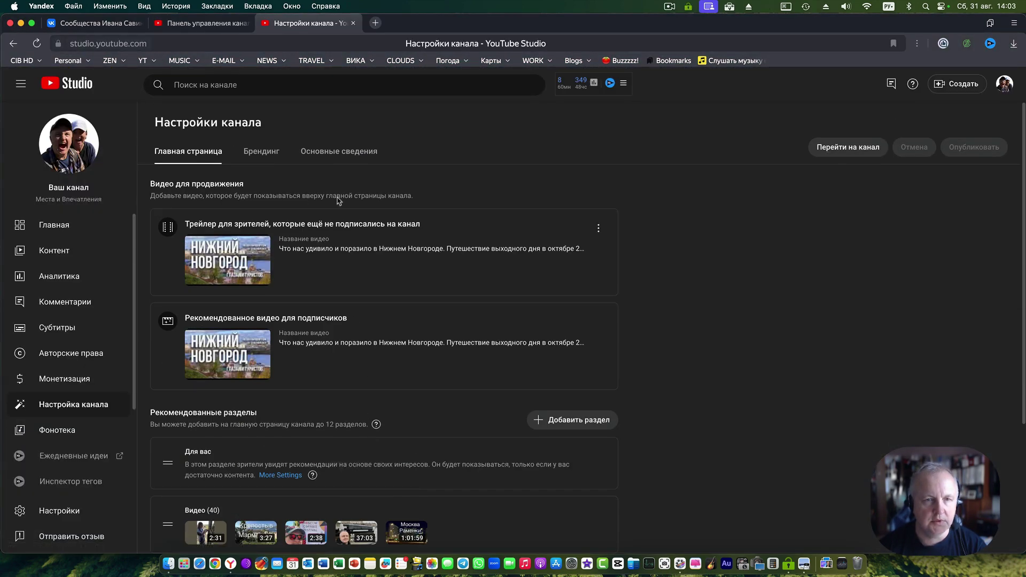
left_click(339, 151)
left_click(333, 422)
key("cmd+a")
key("cmd+c")
Step: Return to VK, paste the copied text as the community description, and finish the setup without inviting friends
left_click(94, 23)
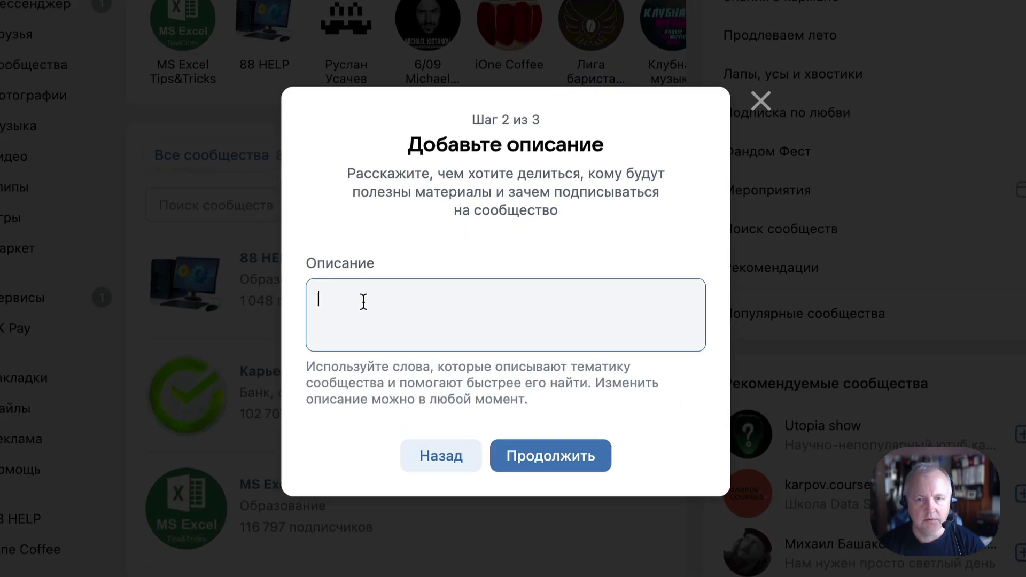
key("cmd+v")
scroll(458, 345, "up", 5)
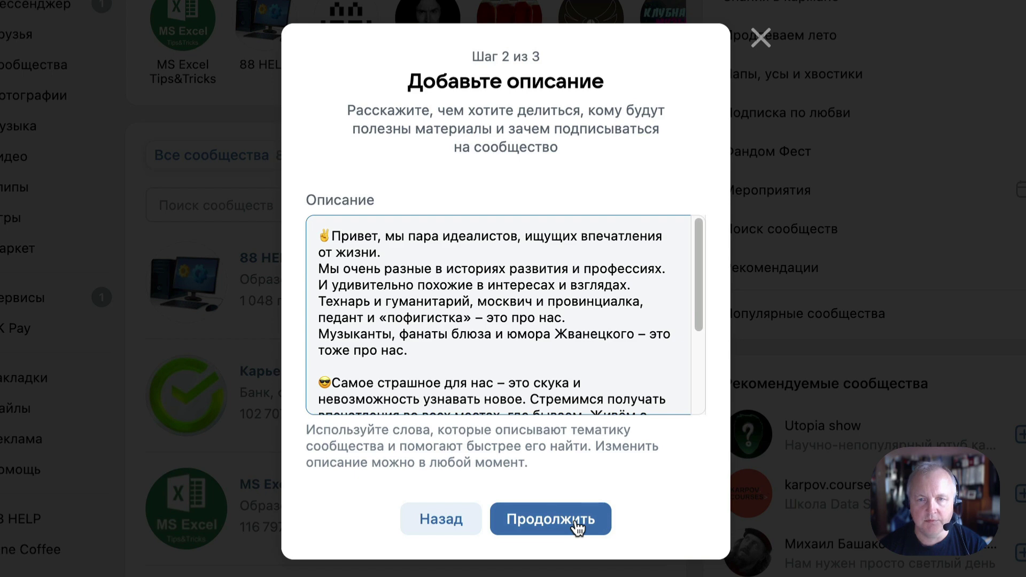
left_click(577, 528)
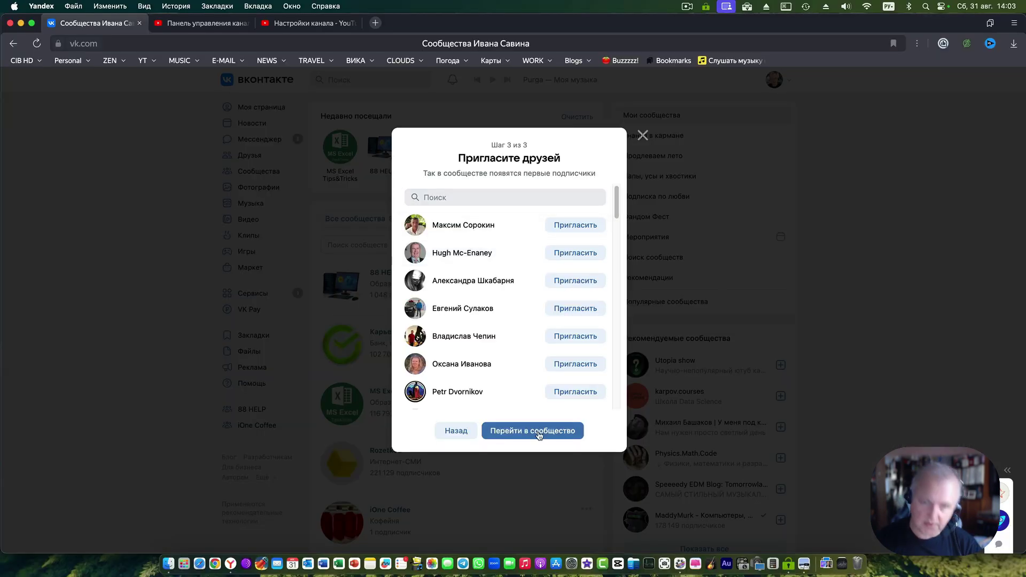
left_click(540, 433)
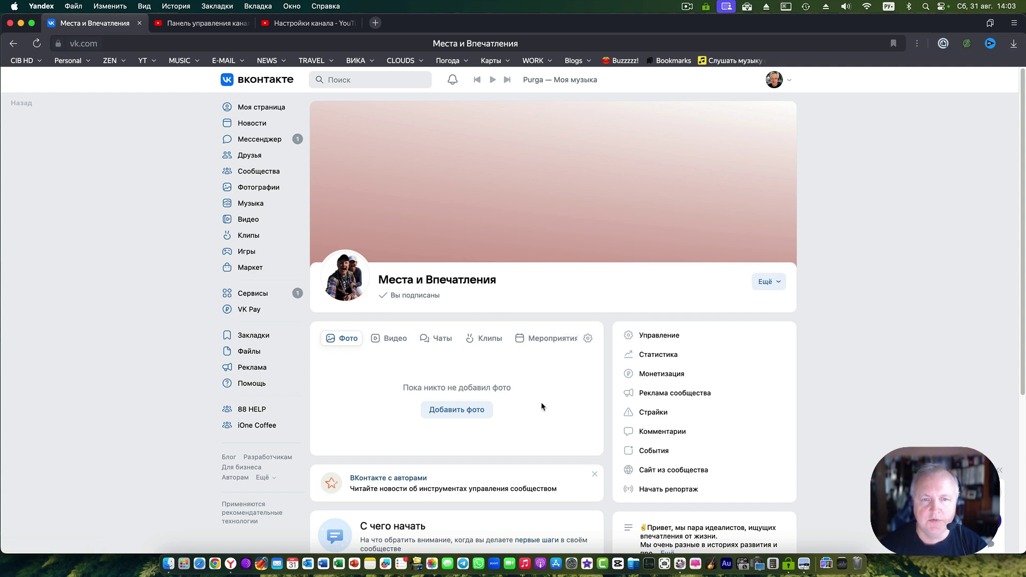
Step: Reorder the community's sections so that Видео comes first and Клипы second, and save the order
scroll(570, 421, "down", 3)
scroll(569, 415, "down", 1)
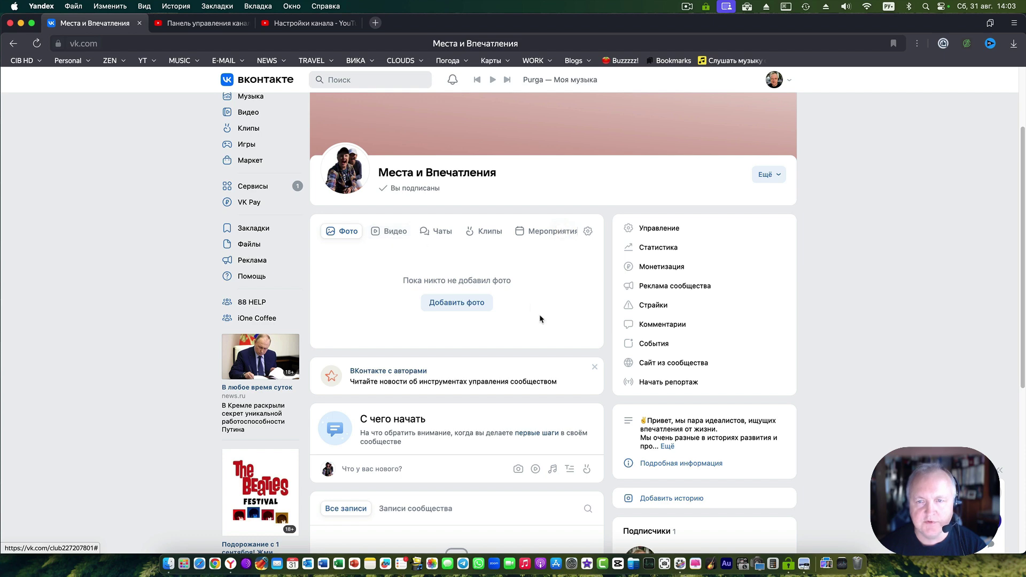
scroll(586, 332, "up", 4)
left_click(587, 341)
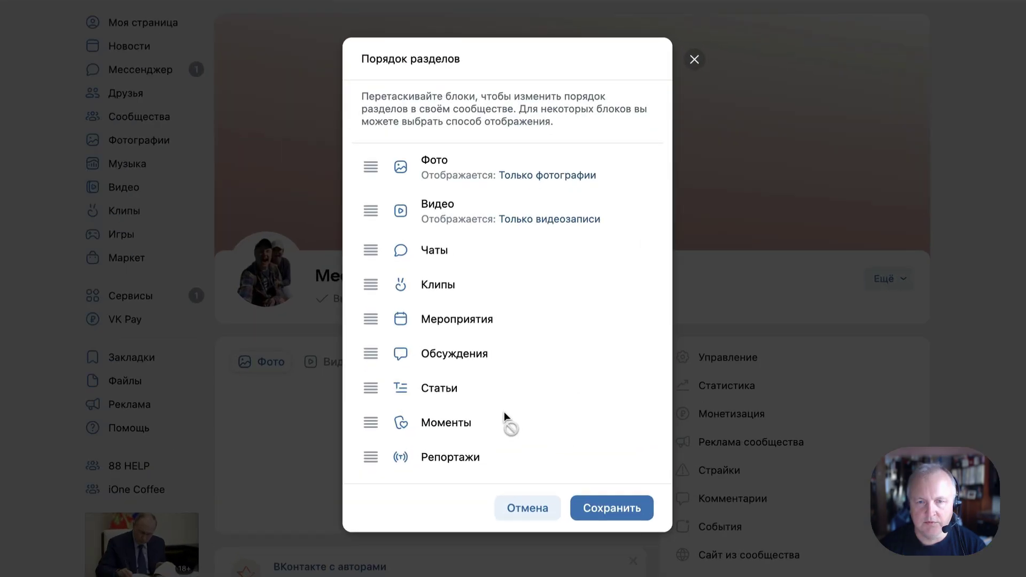
left_click_drag(369, 211, 366, 159)
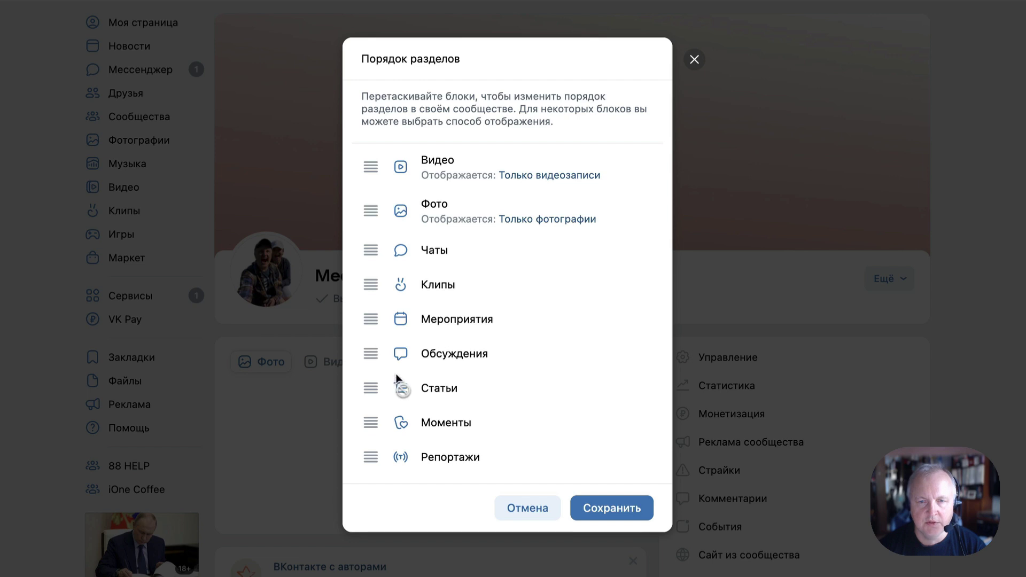
left_click_drag(376, 289, 374, 200)
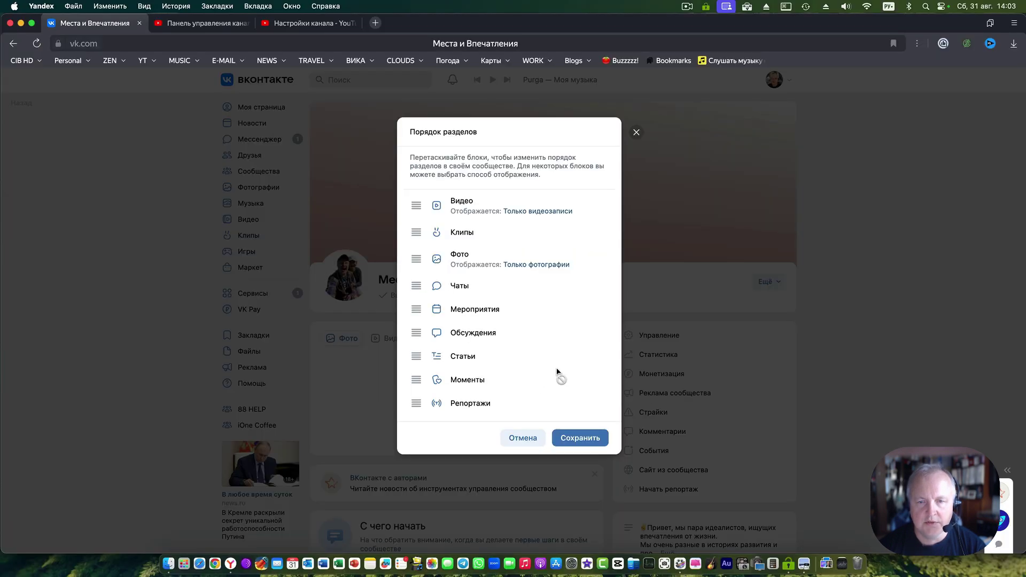
left_click(580, 438)
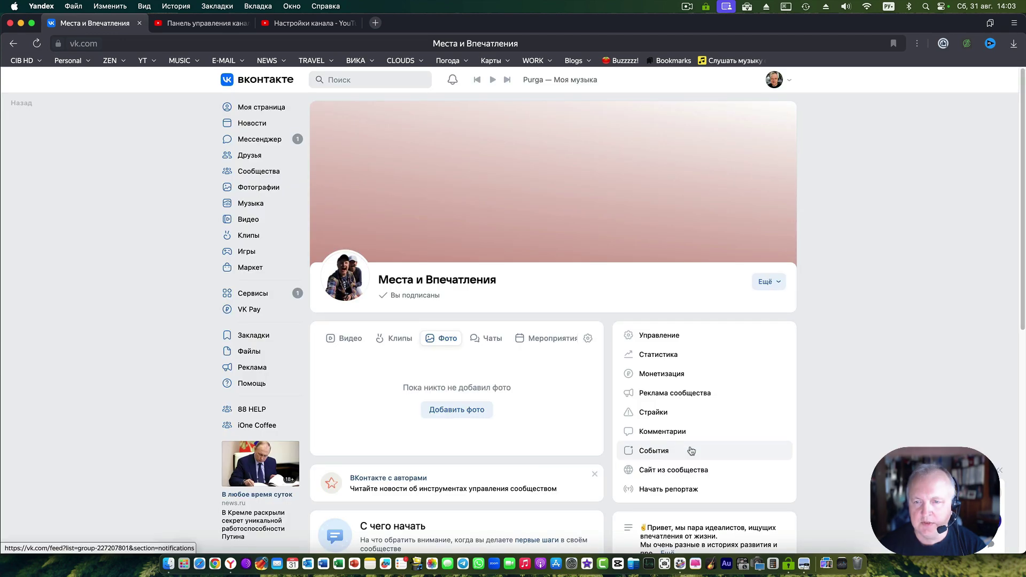
Step: Open the Разделы settings in the community's management area
left_click(665, 336)
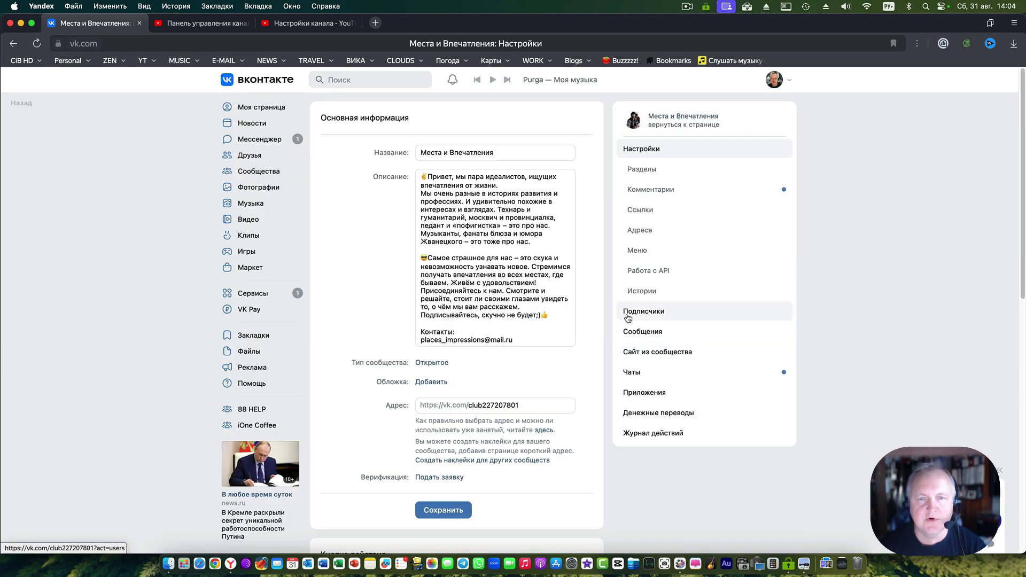
key("super+bracketleft")
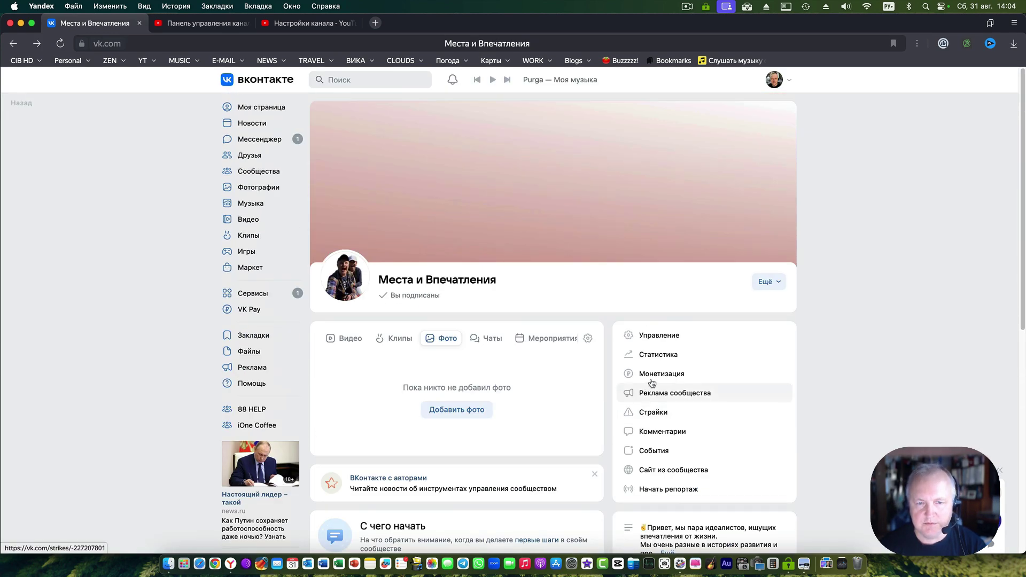
left_click(653, 335)
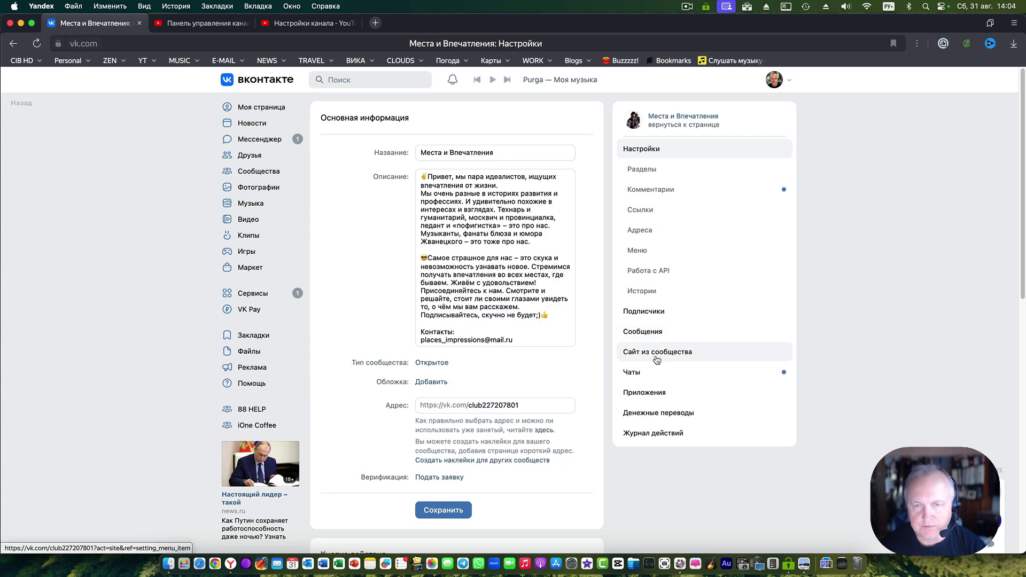
left_click(643, 170)
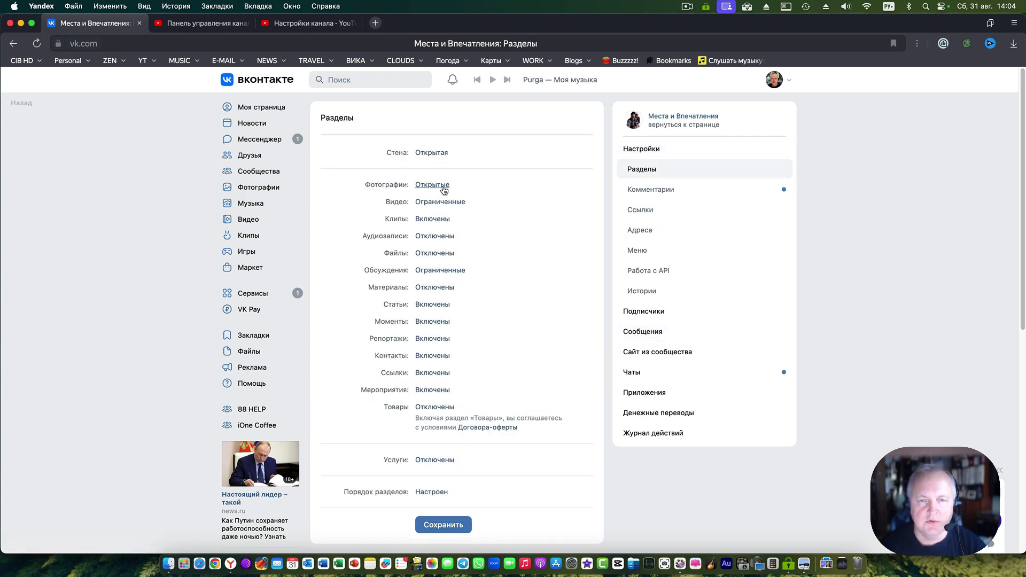
scroll(540, 342, "down", 3)
scroll(550, 363, "up", 3)
Step: Set the community's Фотографии section to Отключены and its Видео section to Открытые
left_click(433, 185)
left_click(434, 185)
left_click(433, 185)
left_click(437, 200)
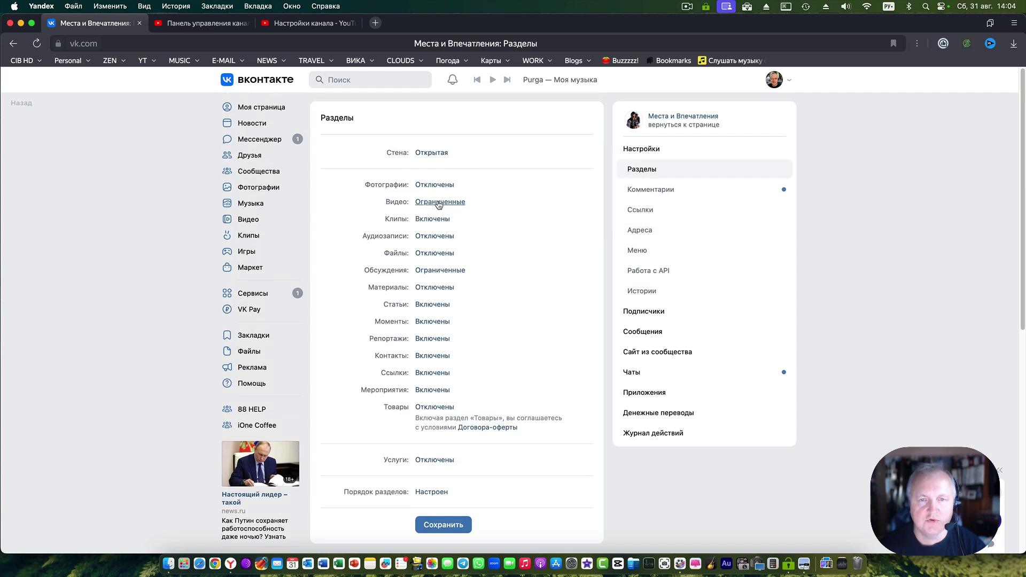
left_click(438, 203)
left_click(443, 228)
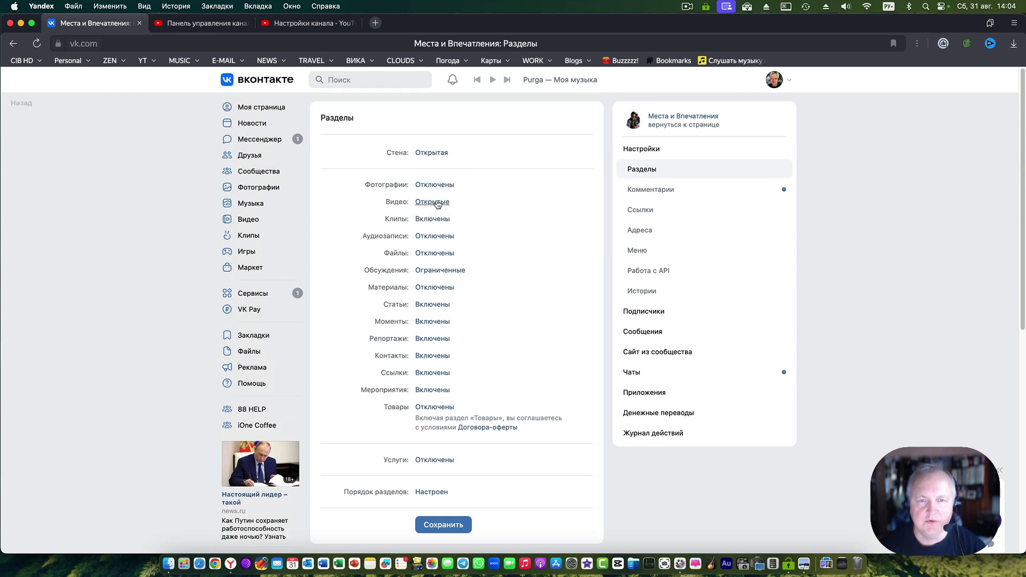
left_click(437, 220)
left_click(439, 221)
Step: Set the Материалы, Видео and Фотографии sections to Ограниченные
left_click(444, 292)
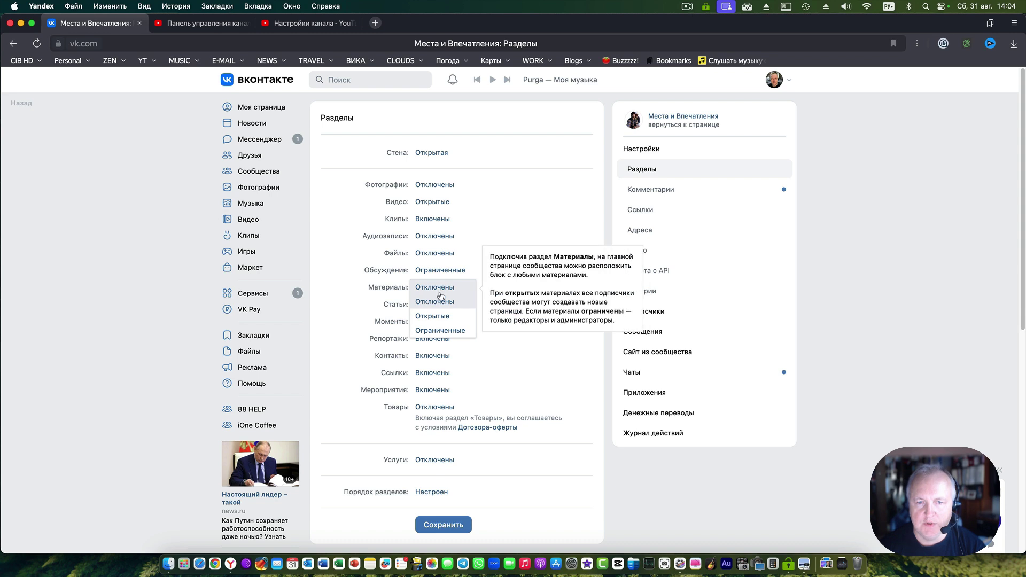
left_click(441, 331)
left_click(433, 203)
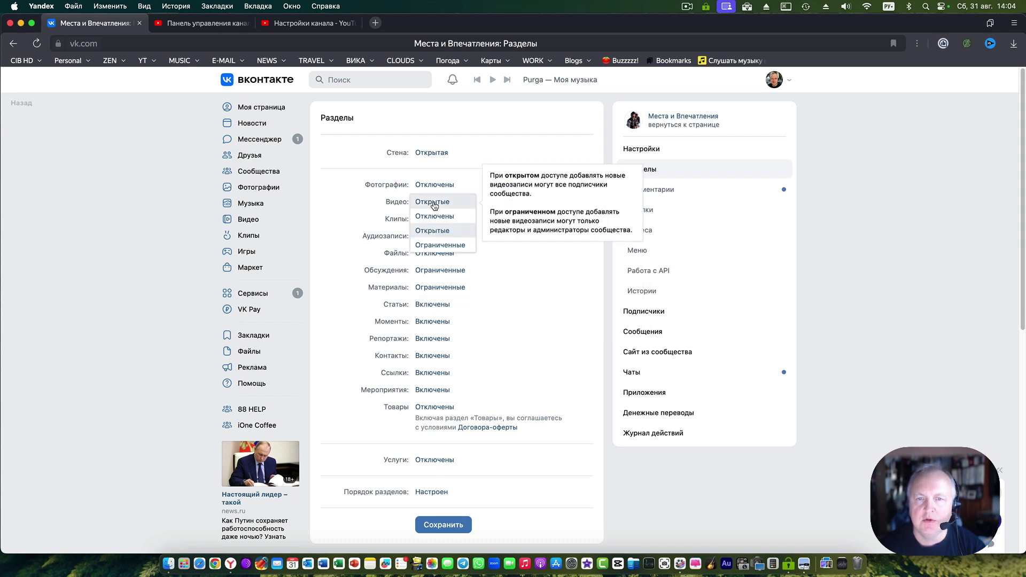
left_click(444, 246)
left_click(435, 187)
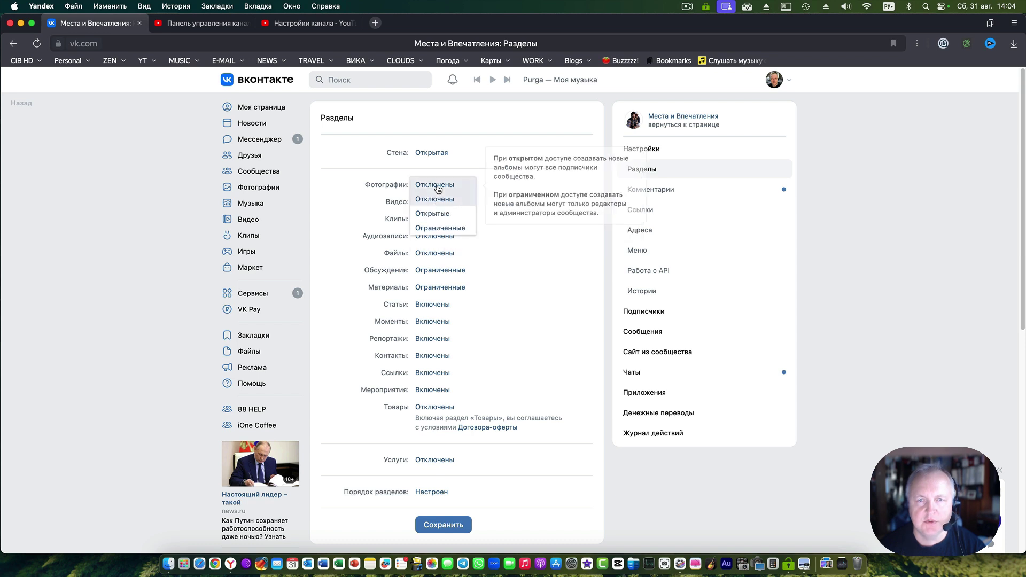
left_click(439, 193)
left_click(437, 184)
left_click(454, 232)
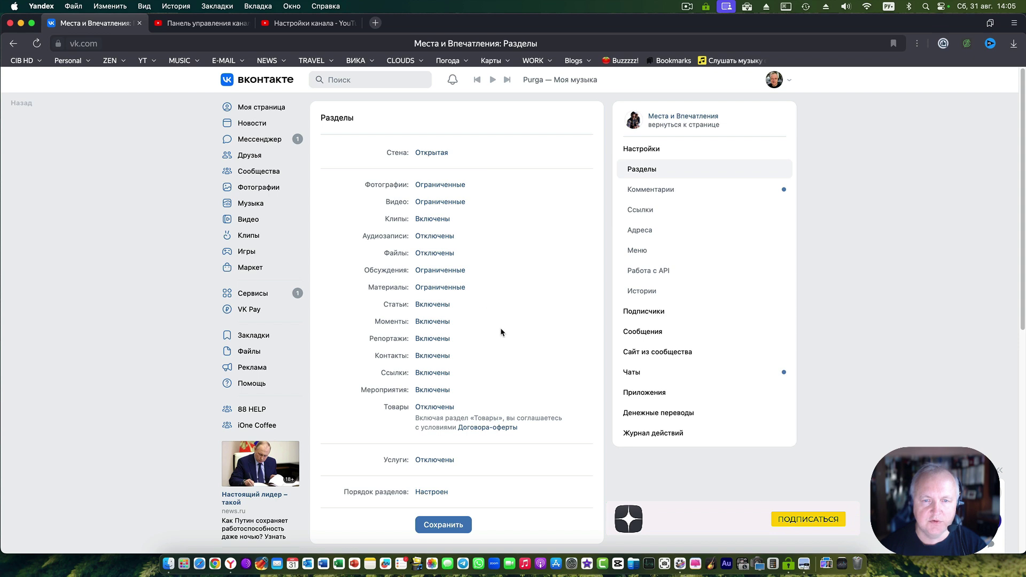
Step: Set the community's Статьи section to Отключены
scroll(501, 328, "down", 1)
left_click(446, 259)
left_click(446, 259)
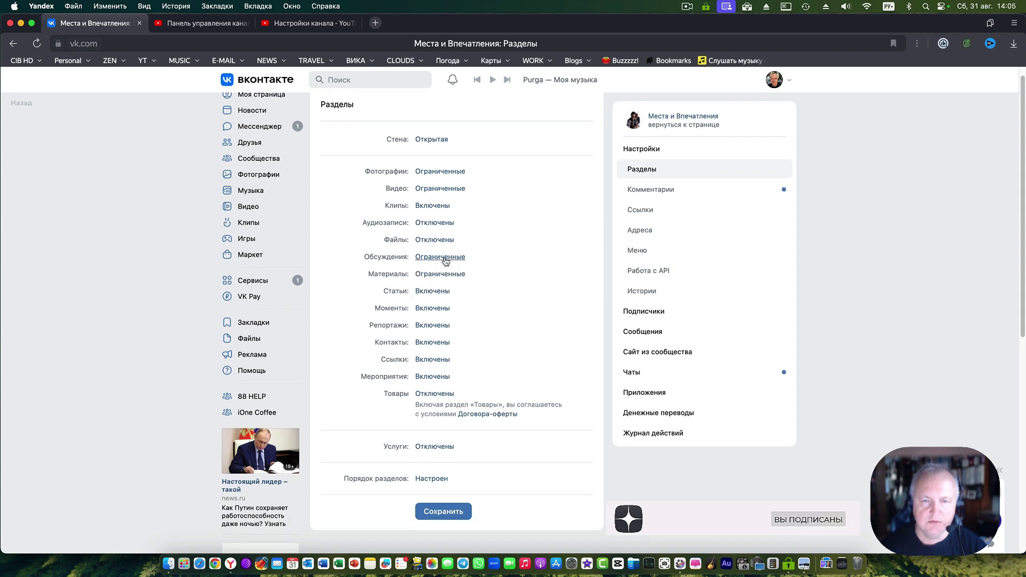
left_click(433, 291)
left_click(438, 322)
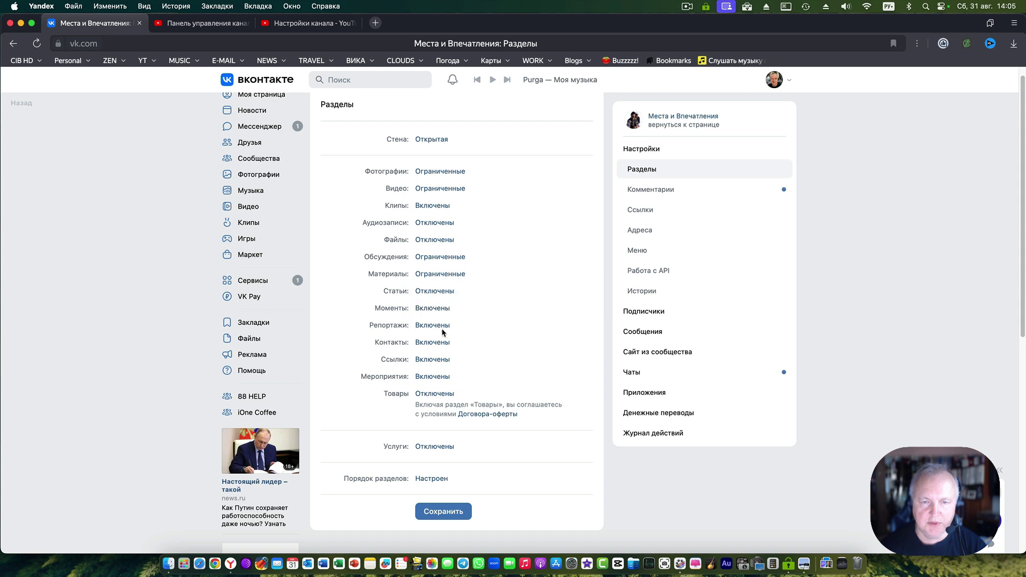
Step: Set the Репортажи, Моменты and Мероприятия sections to Отключены
left_click(436, 312)
left_click(447, 343)
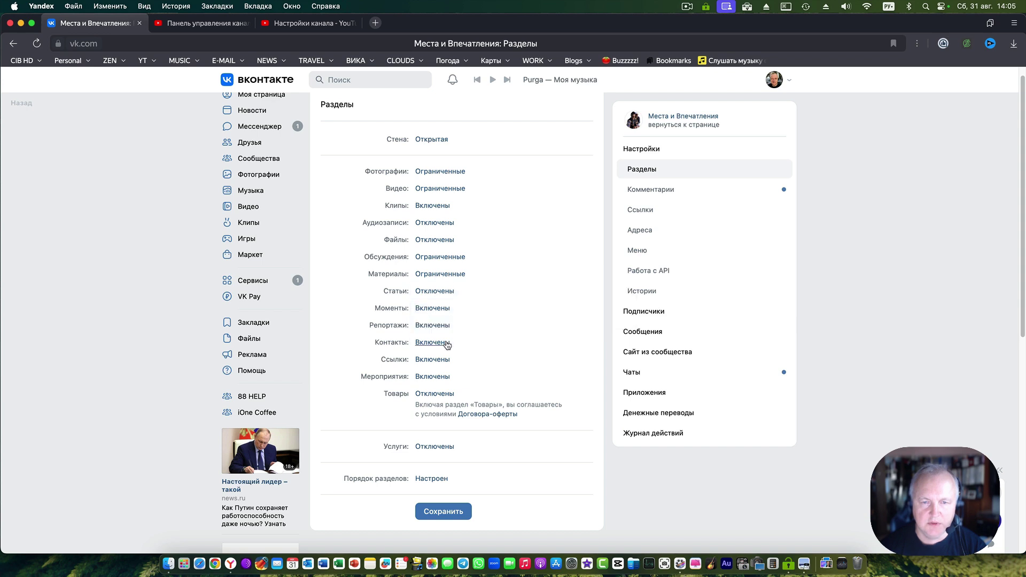
left_click(437, 328)
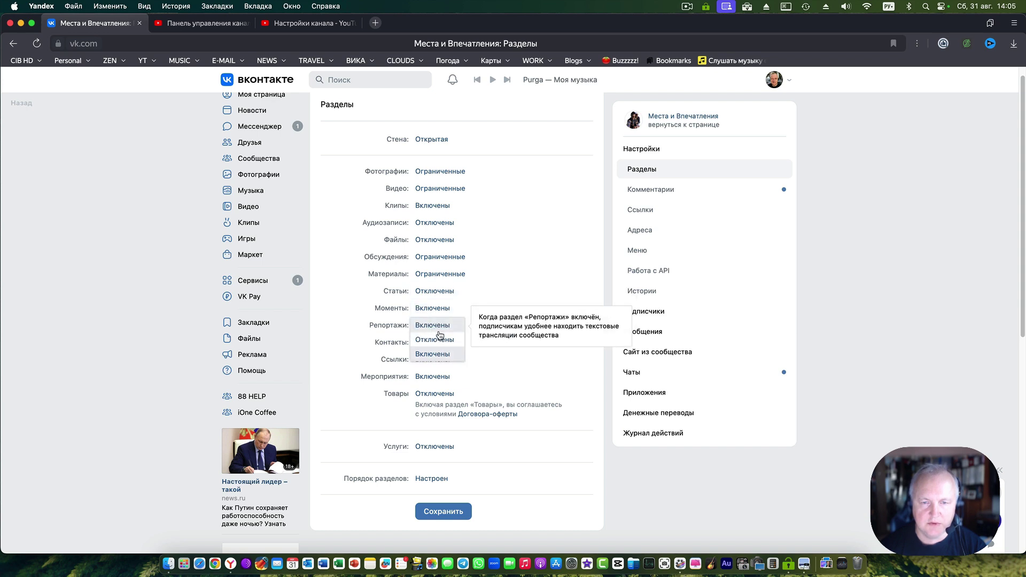
left_click(437, 342)
left_click(436, 308)
left_click(440, 323)
left_click(437, 343)
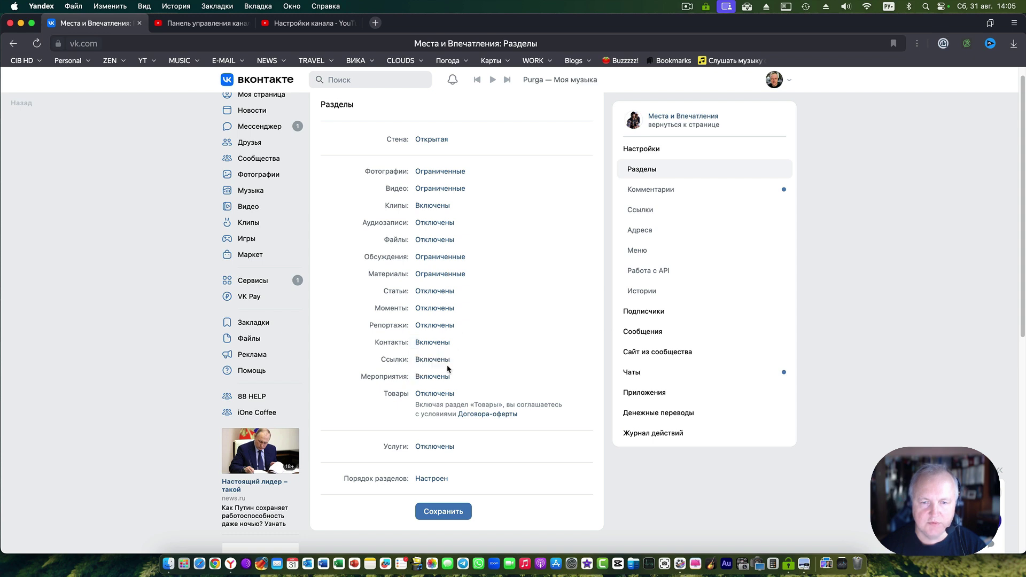
left_click(437, 377)
left_click(436, 390)
Step: Examine the section order and the community's management pages, including Ссылки, Адреса and Сайт из сообщества
scroll(556, 470, "up", 1)
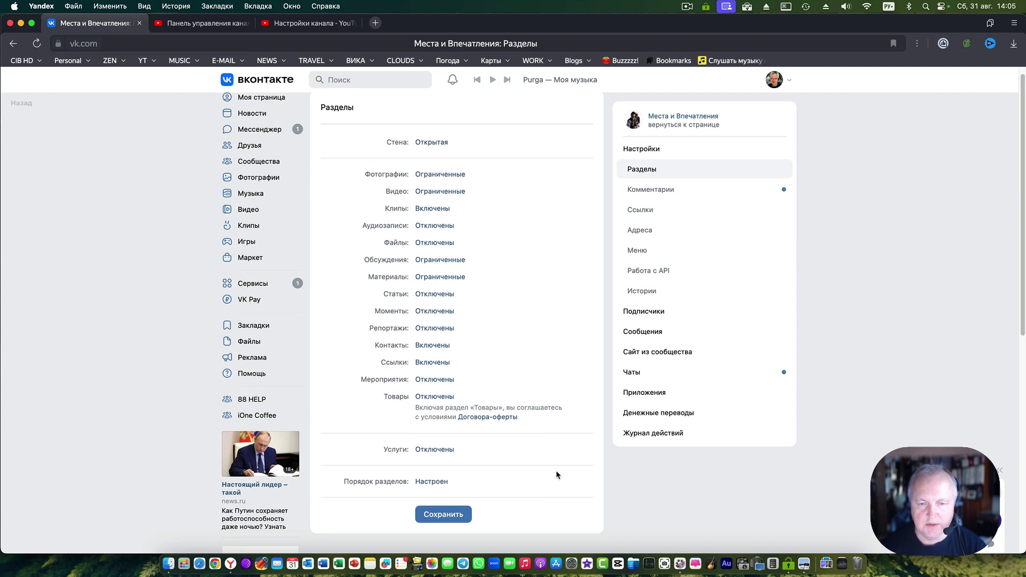
left_click(442, 485)
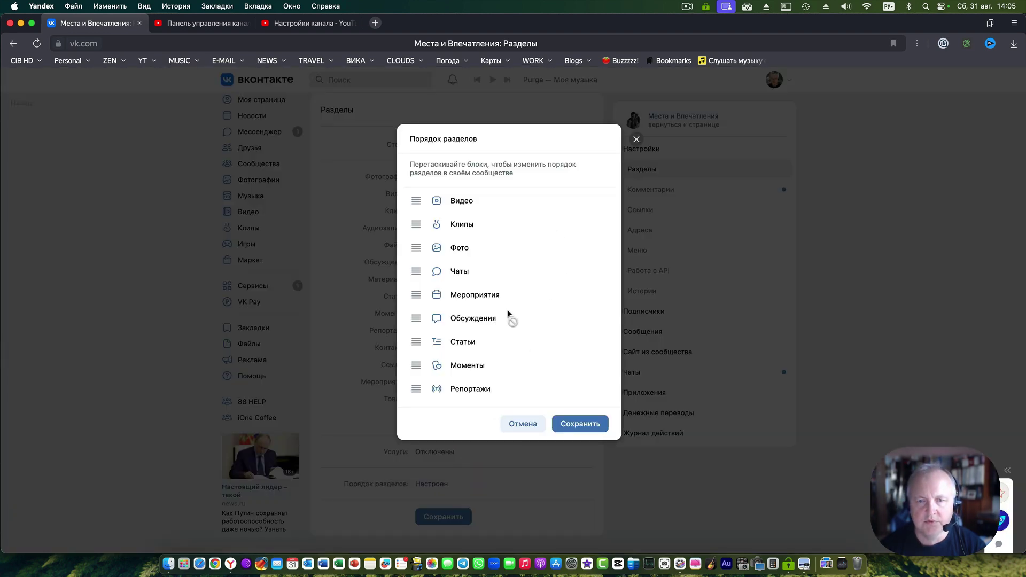
left_click(664, 215)
left_click(665, 215)
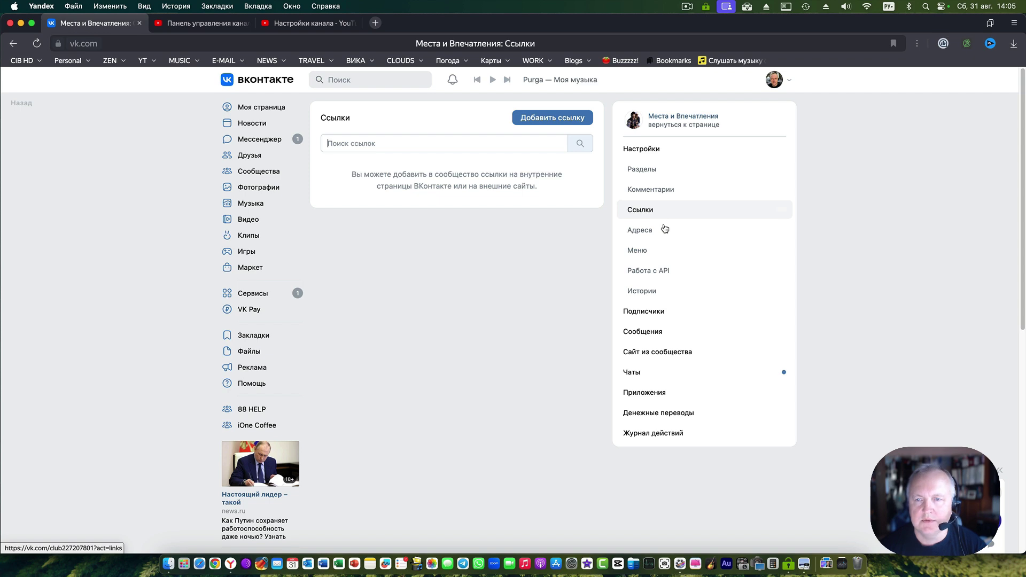
left_click(663, 237)
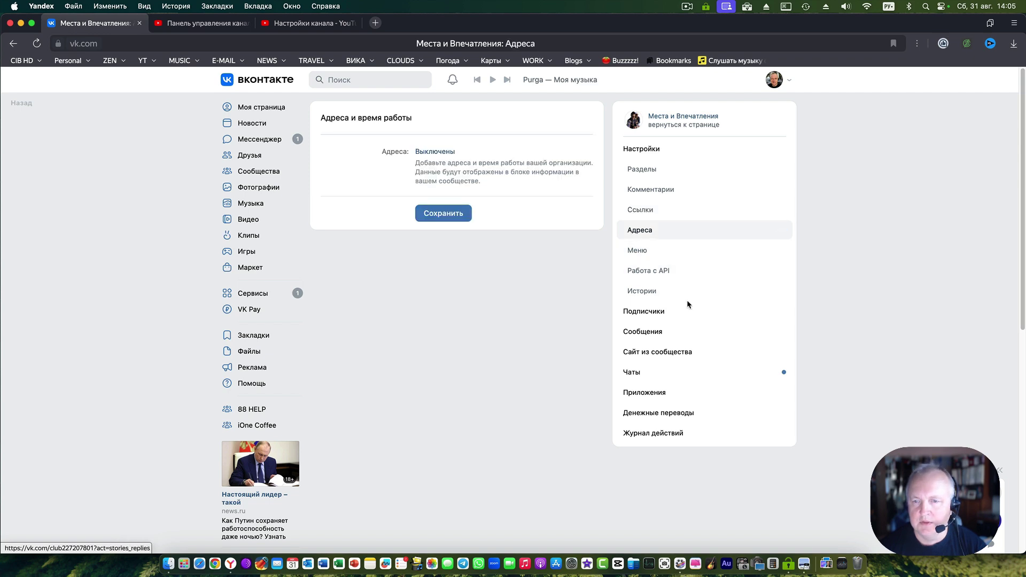
left_click(680, 310)
left_click(675, 242)
left_click(665, 211)
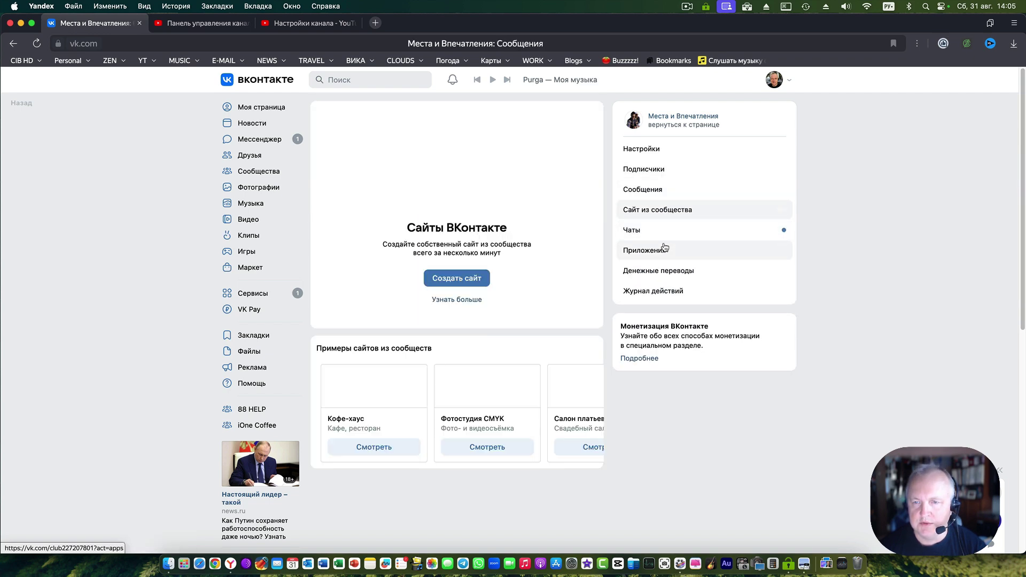
Step: Set the community's short address to places_impressions in its main settings and save the changes
left_click(663, 251)
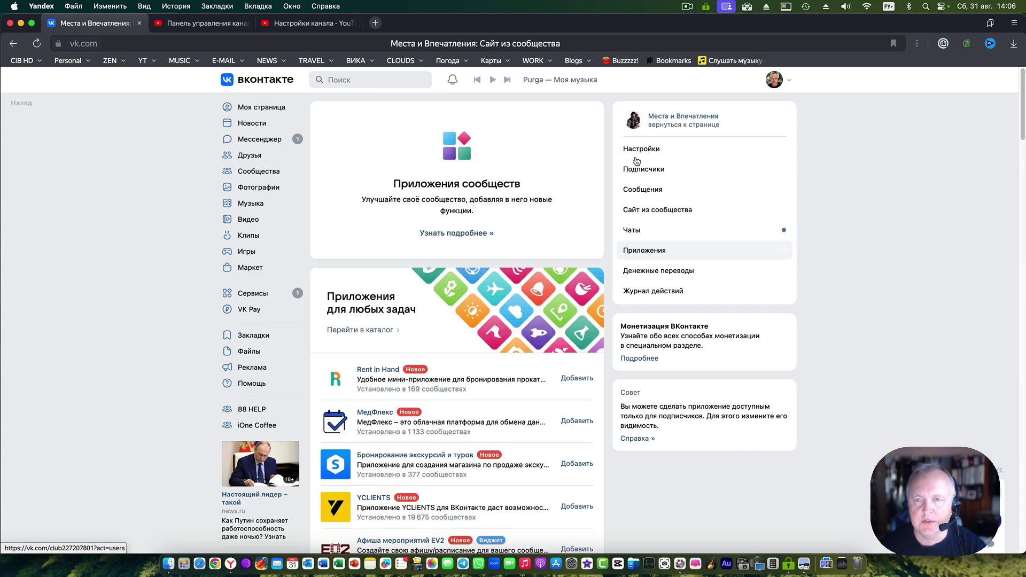
left_click(641, 149)
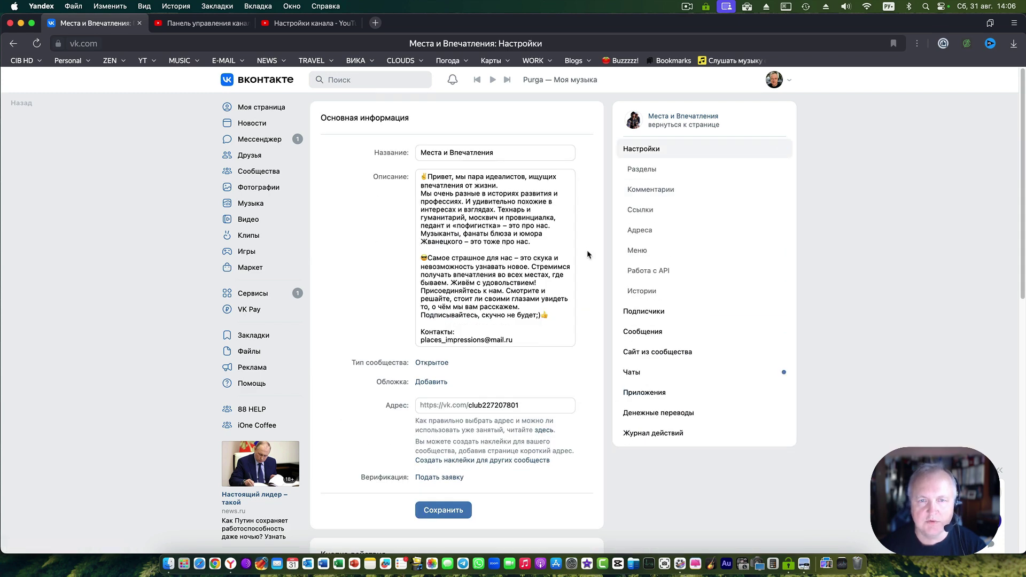
scroll(588, 252, "down", 3)
scroll(533, 369, "down", 1)
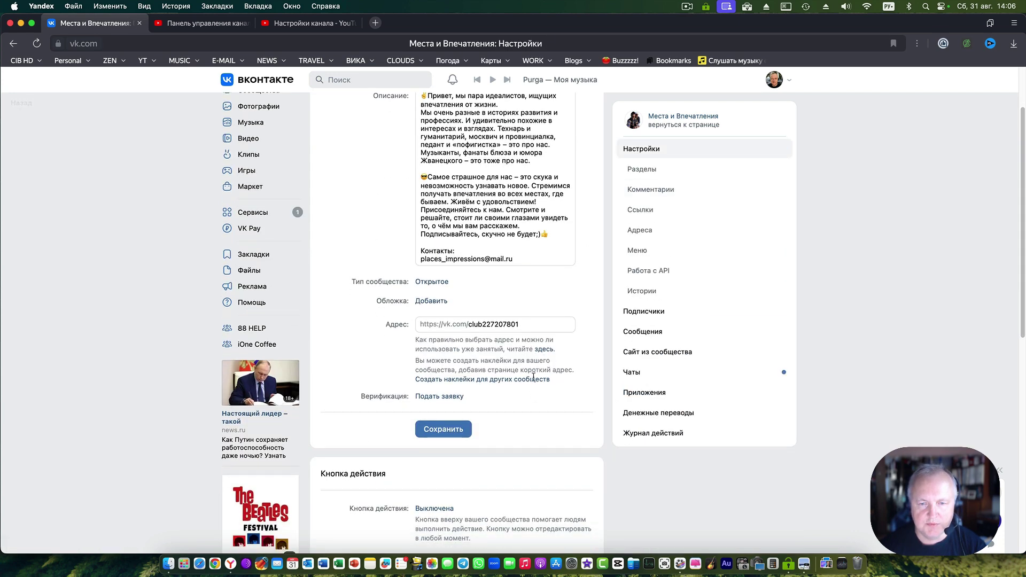
left_click(526, 380)
left_click(736, 95)
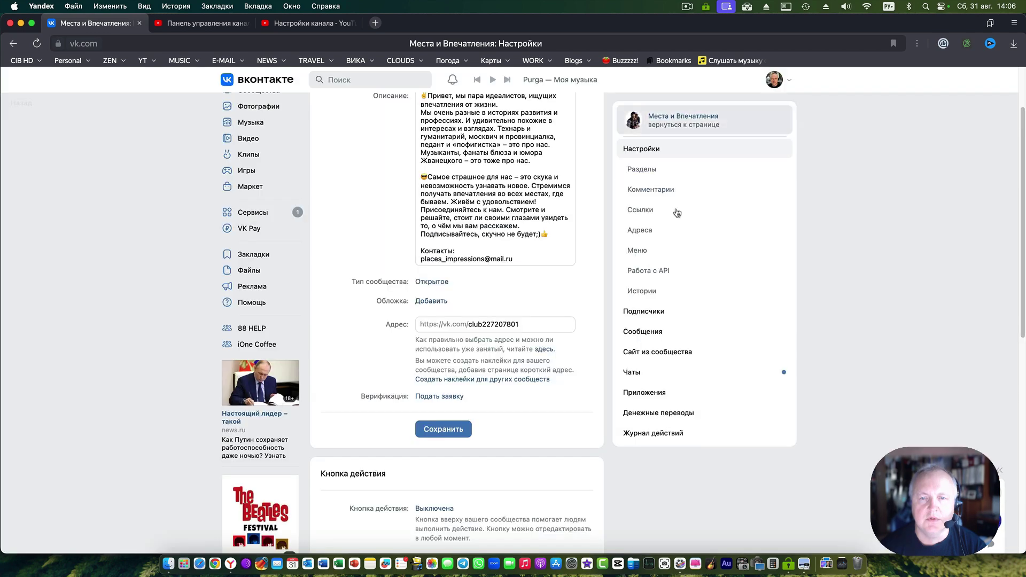
left_click_drag(471, 324, 619, 331)
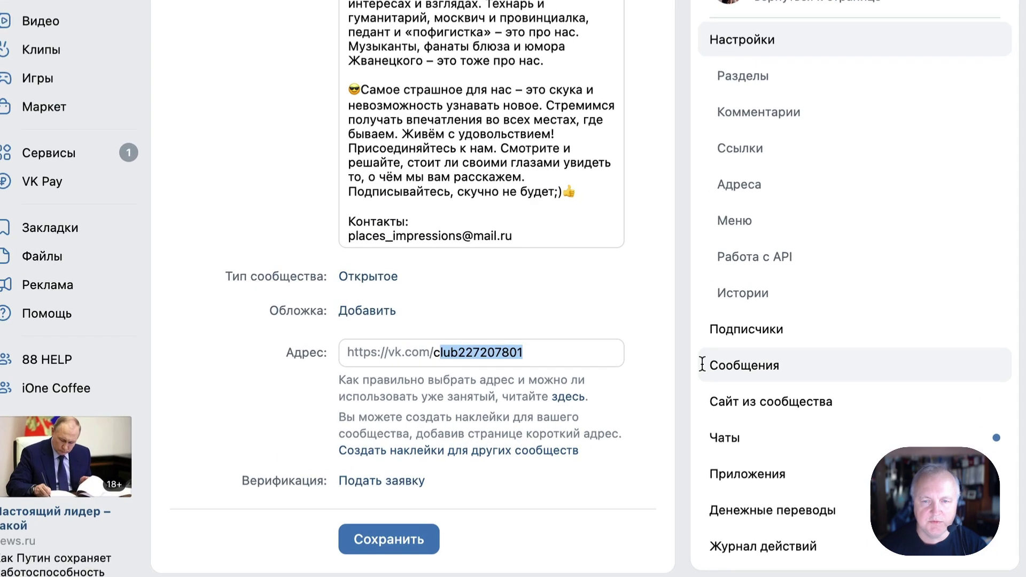
key("BackSpace")
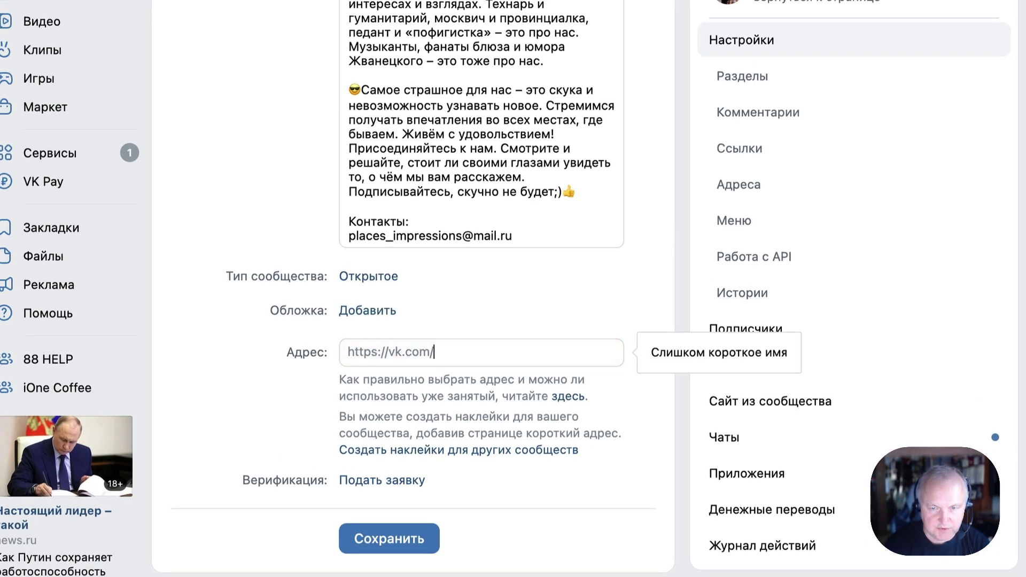
type("places")
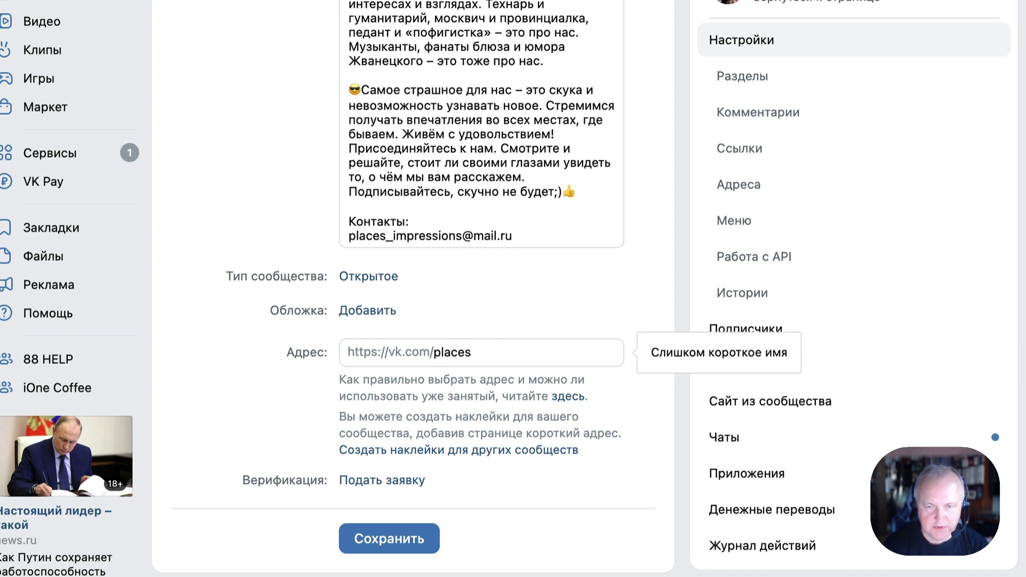
type("_impressions")
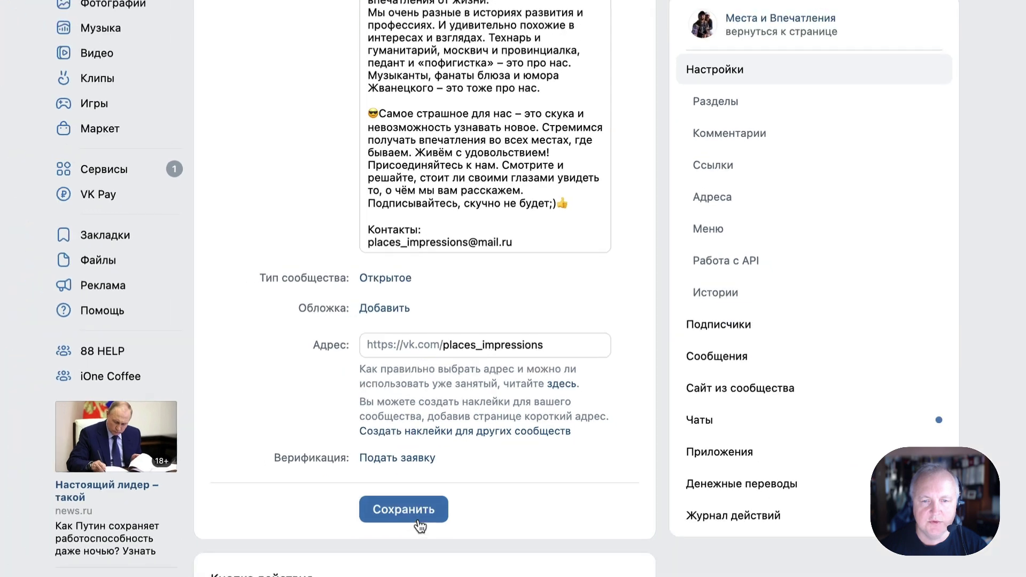
left_click(398, 540)
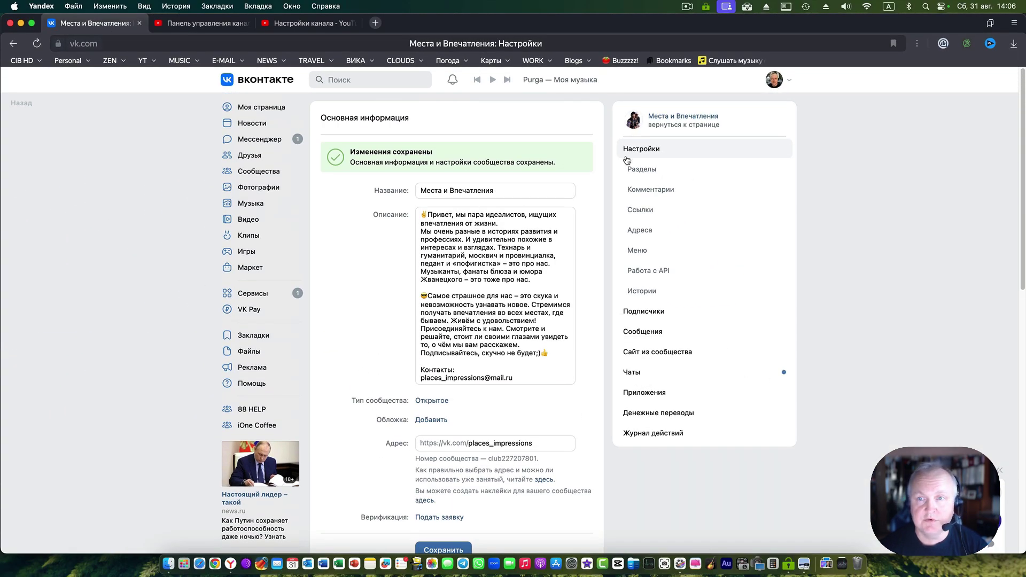
Step: Upload the banner file 5 Баннер МиВ from the folder 00. Оформление канала as the community's main cover
left_click(674, 118)
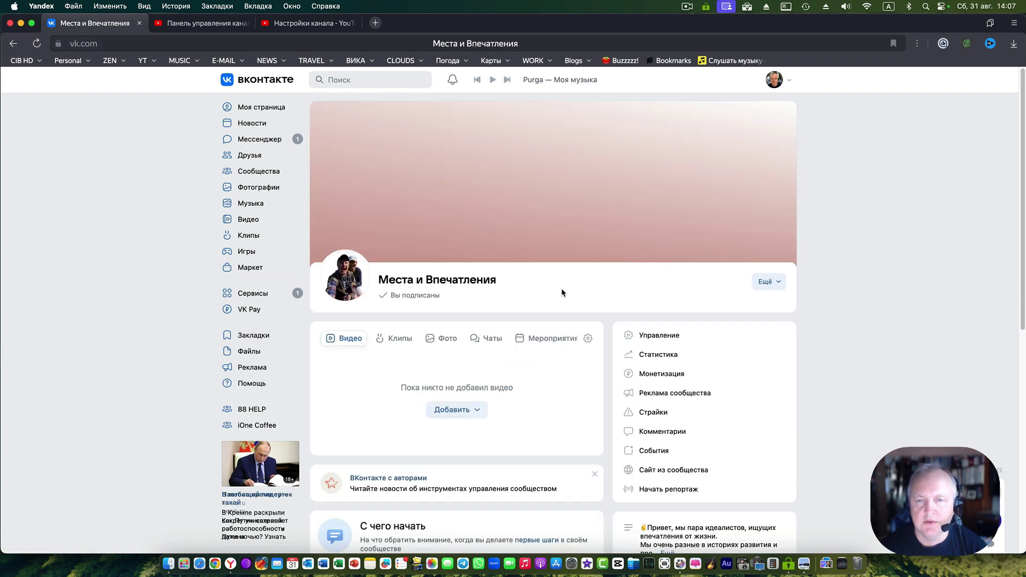
mouse_move(566, 183)
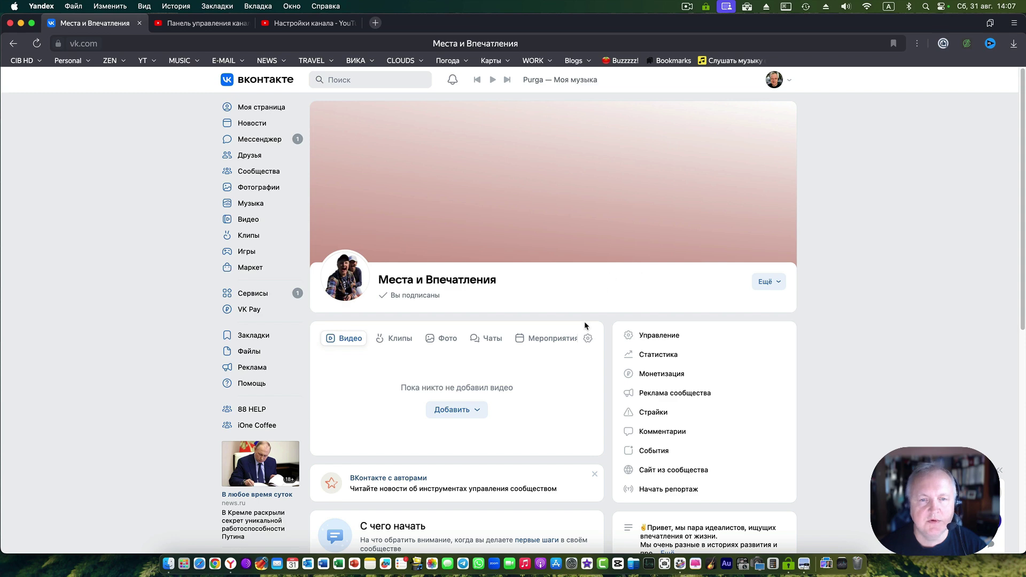
mouse_move(742, 120)
left_click(695, 144)
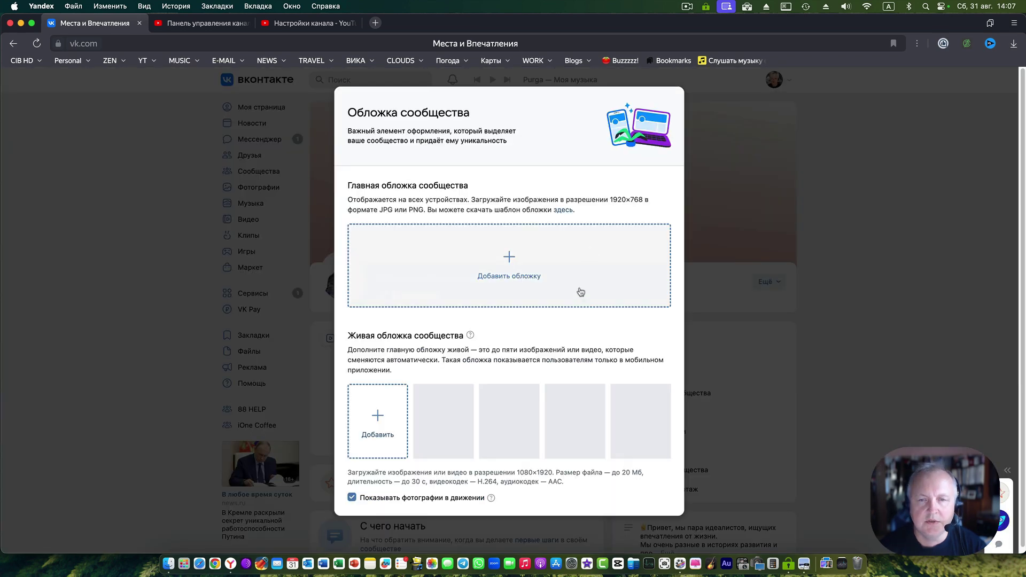
left_click(511, 279)
left_click(399, 142)
key("space")
key("Down")
key("Down")
key("Down")
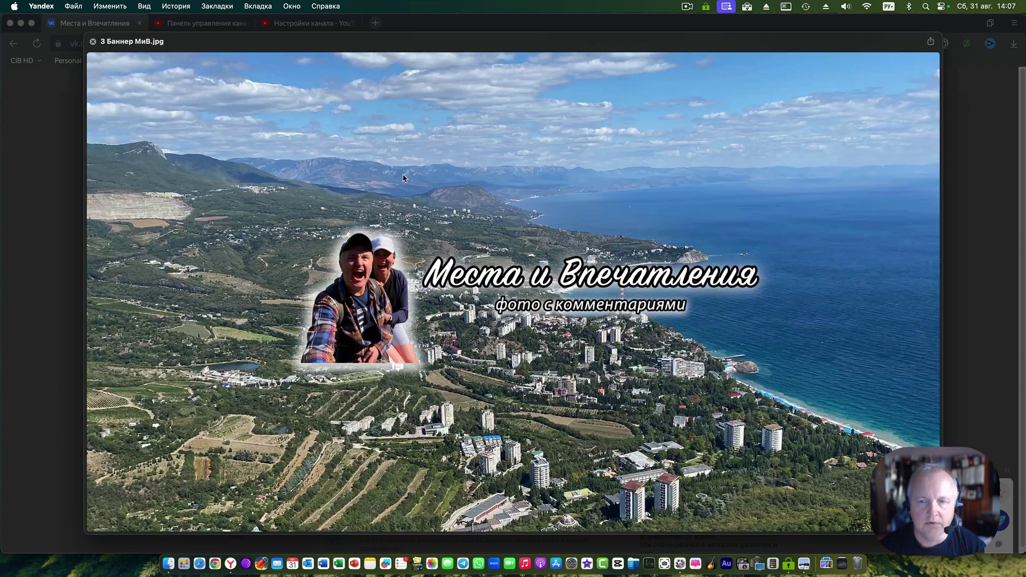
key("Down")
key("Down")
key("Down")
key("Down")
key("Down")
key("Down")
key("space")
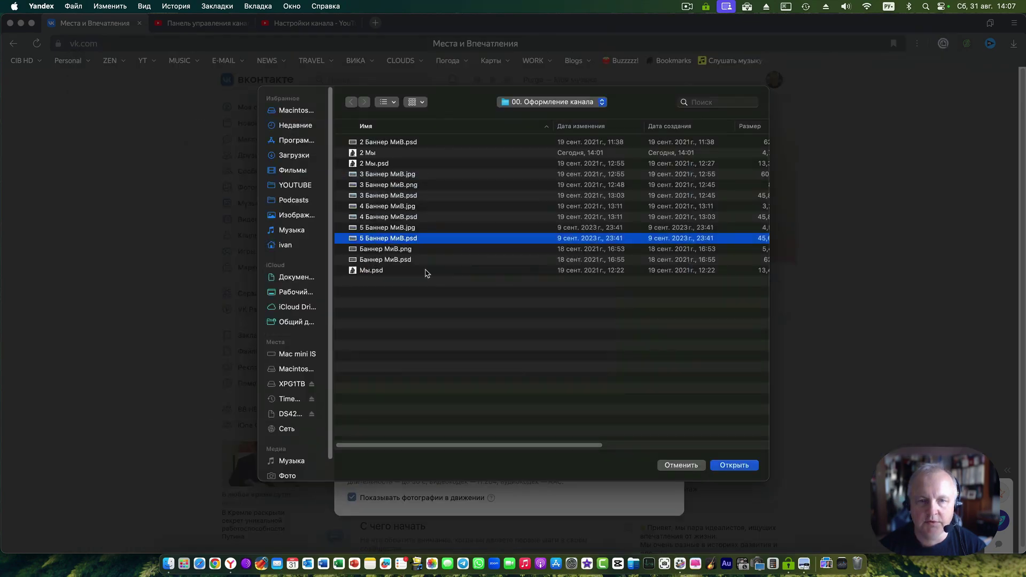
left_click(725, 466)
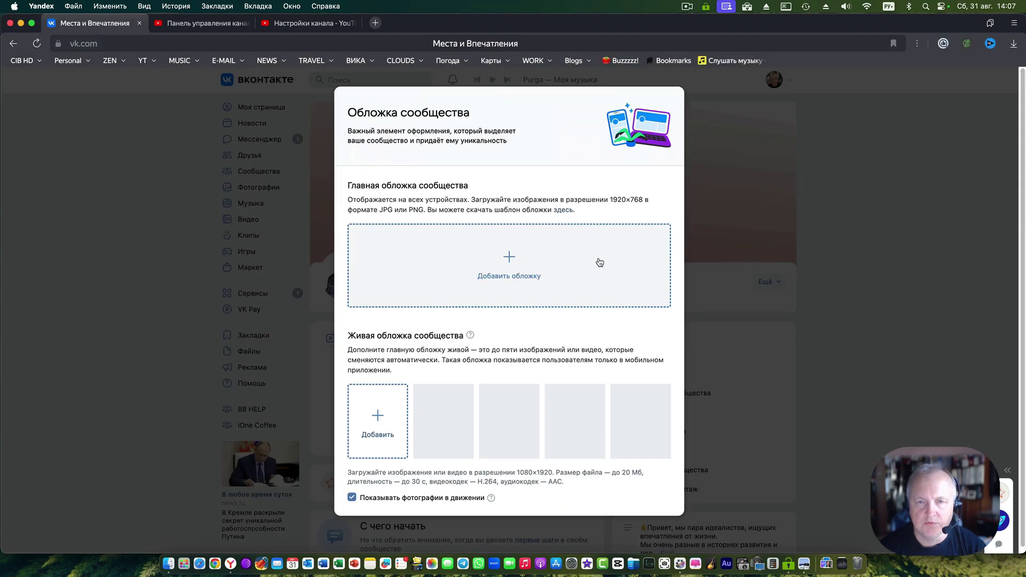
Step: Shift the cover's visible area slightly upward and set it as the community cover
left_click(600, 261)
key("Escape")
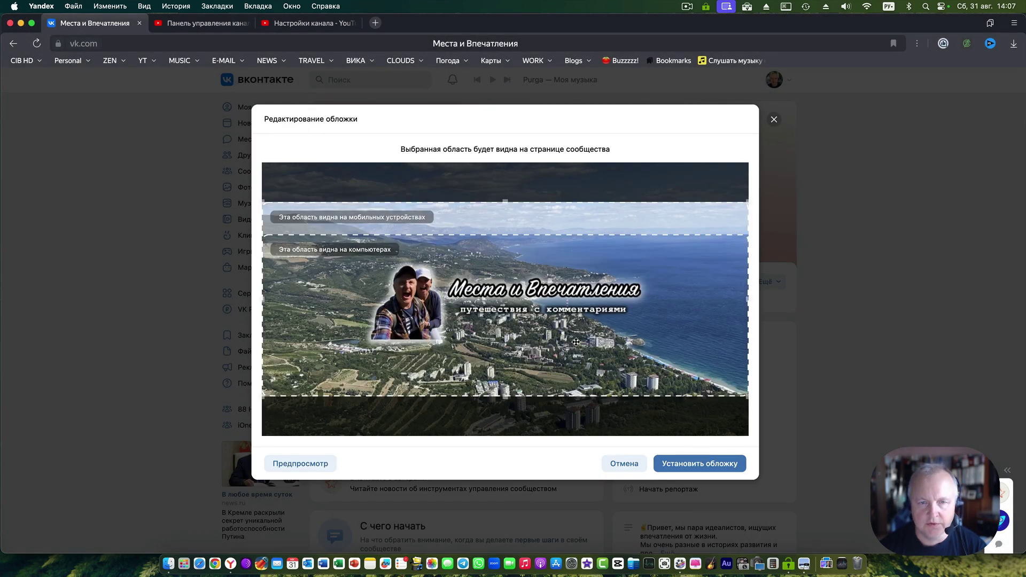
left_click_drag(677, 327, 677, 319)
left_click(716, 468)
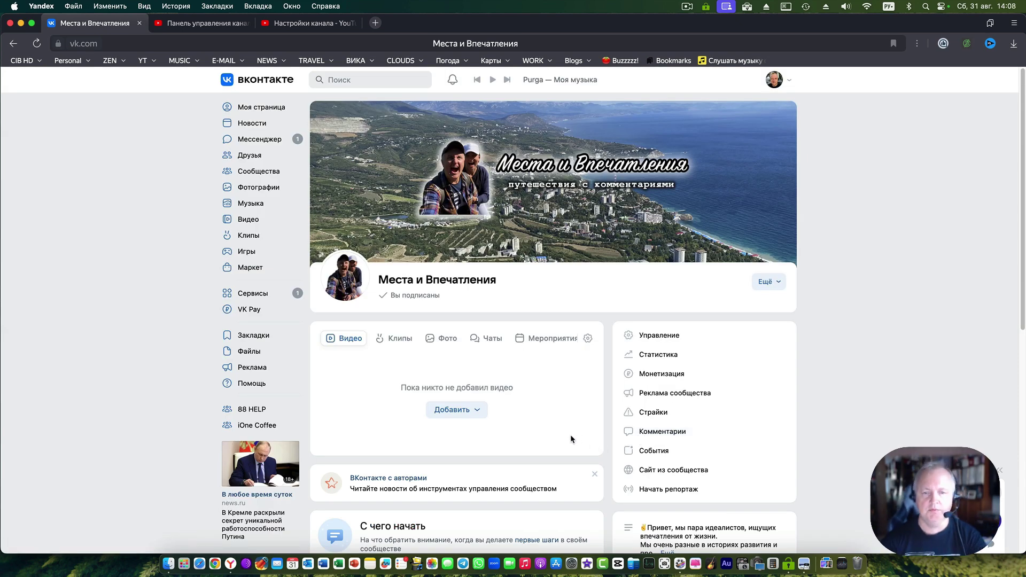
scroll(350, 340, "down", 1)
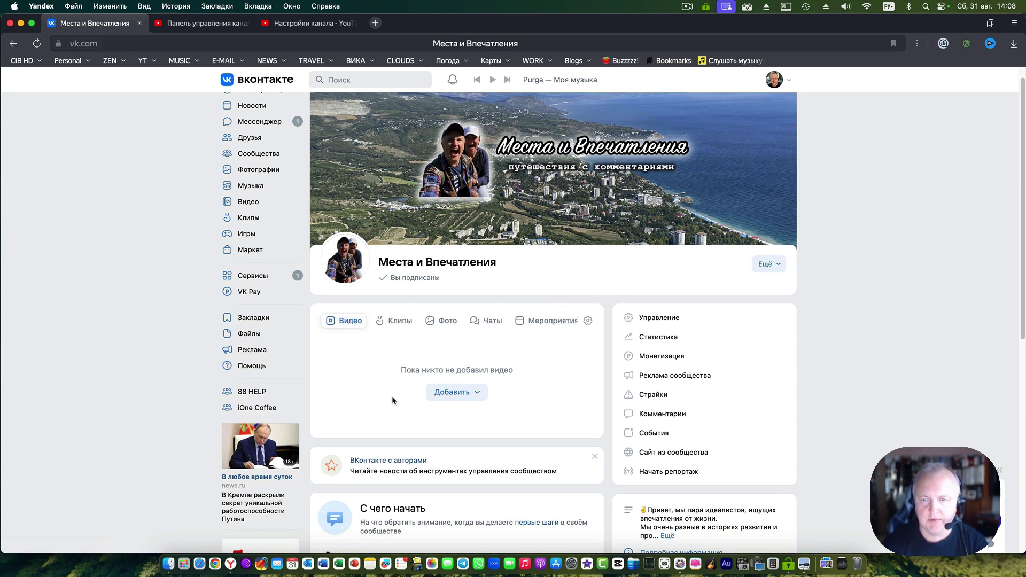
scroll(422, 418, "up", 1)
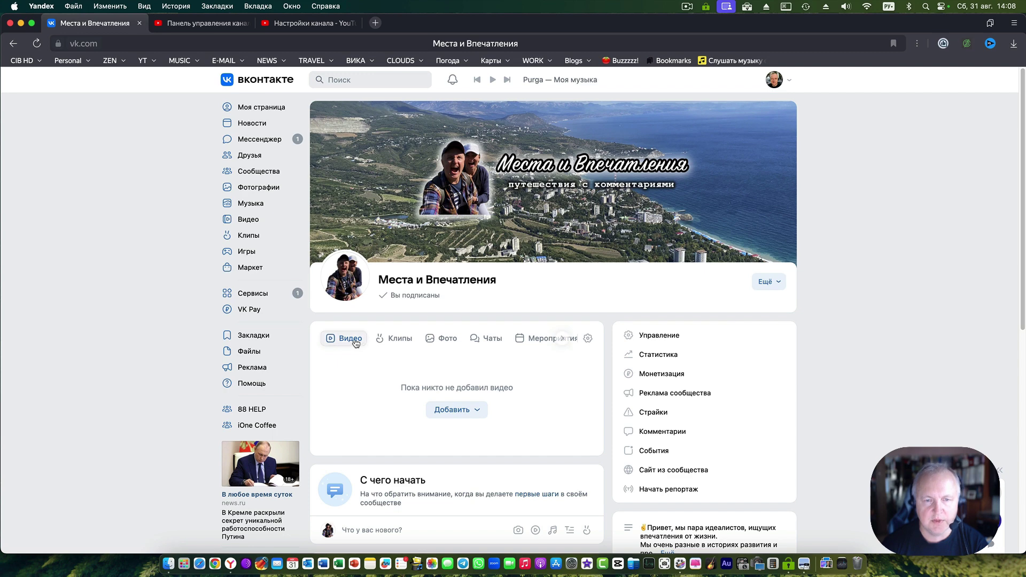
left_click(587, 338)
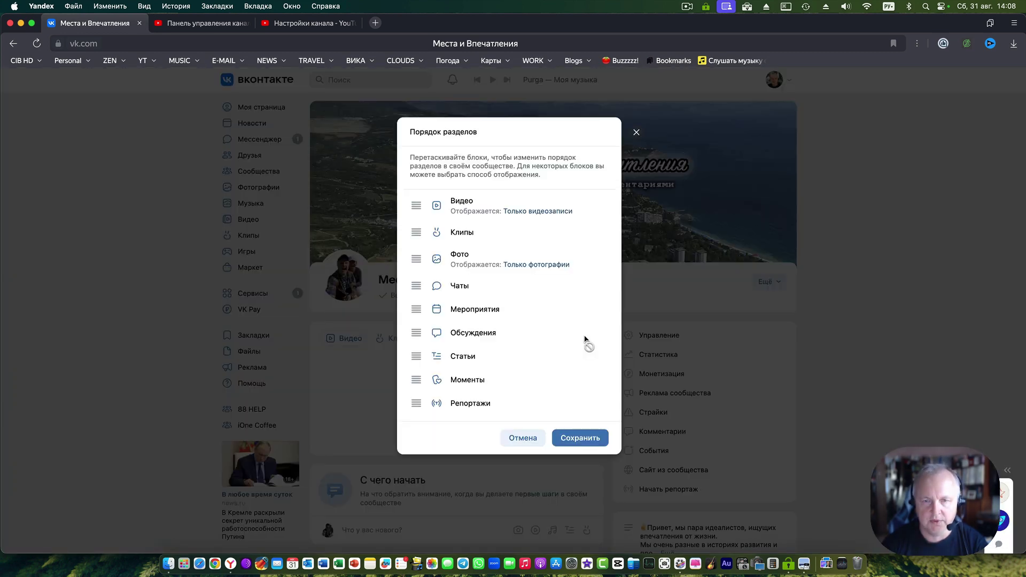
left_click(522, 436)
Step: Upload the video file Рыбинск 2022 from the folder 05. Рыбинск 2022 to the community's videos
left_click(453, 411)
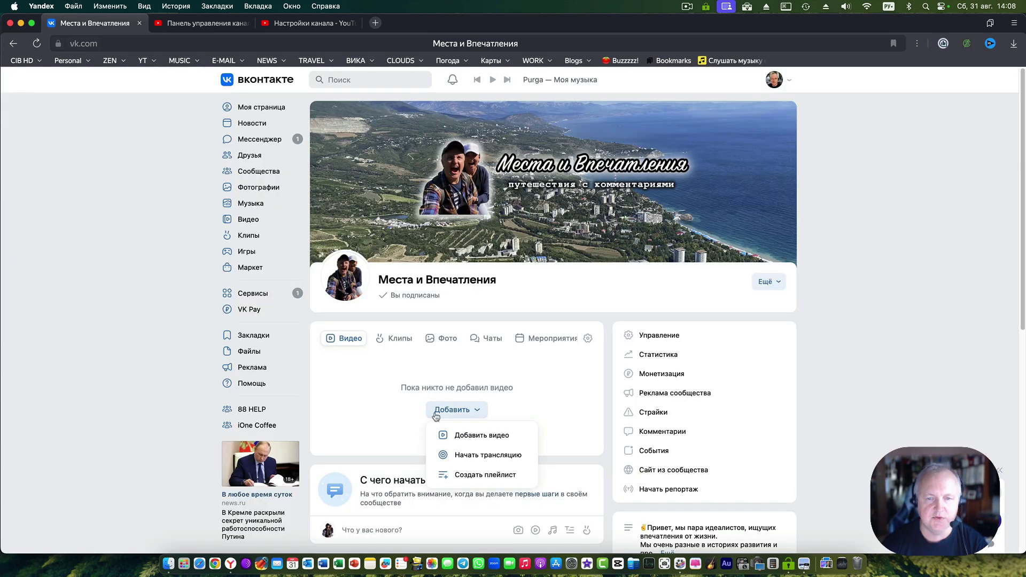
left_click(476, 435)
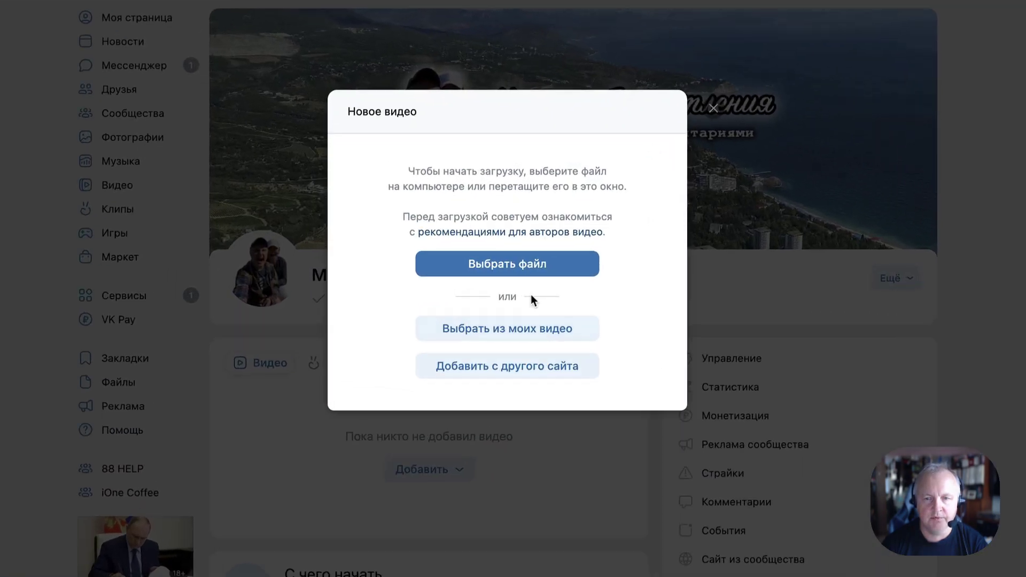
left_click(510, 265)
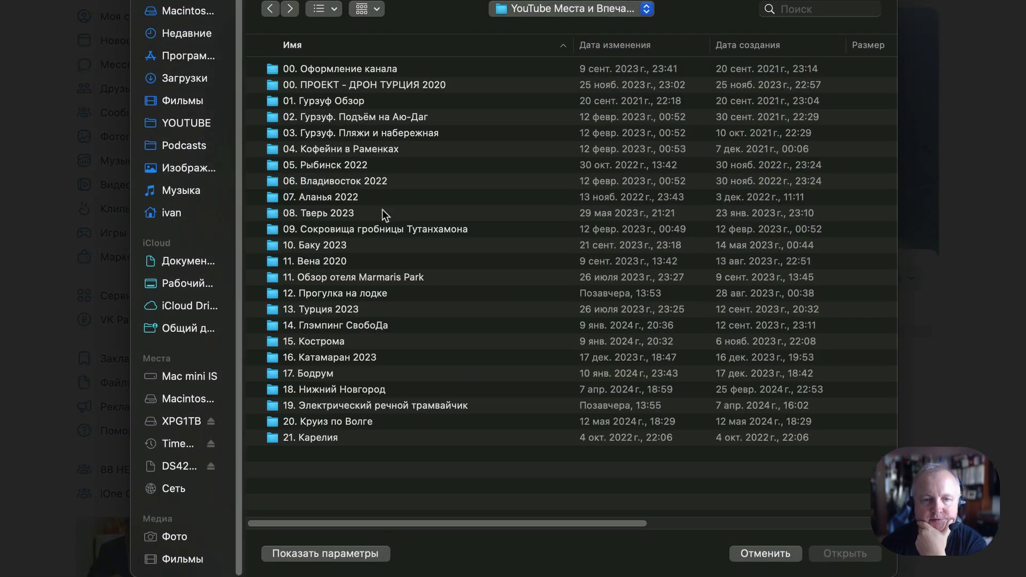
left_click(357, 150)
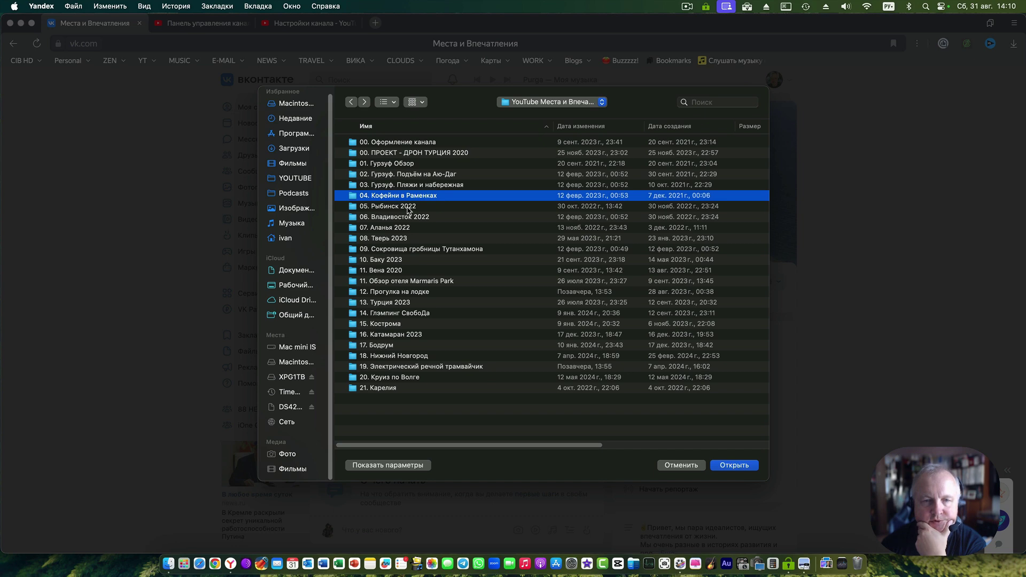
double_click(408, 207)
double_click(387, 207)
double_click(400, 142)
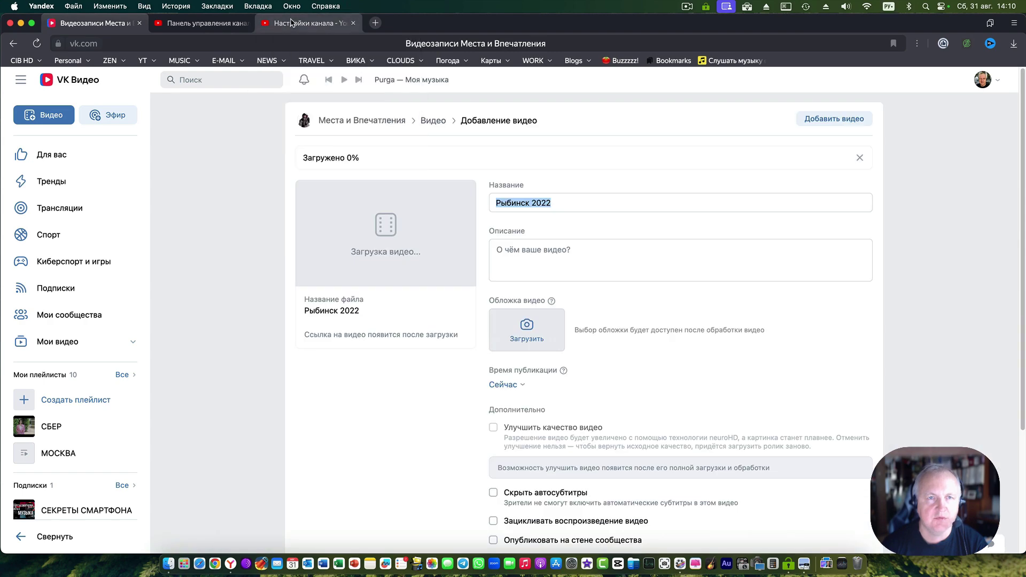
left_click(305, 23)
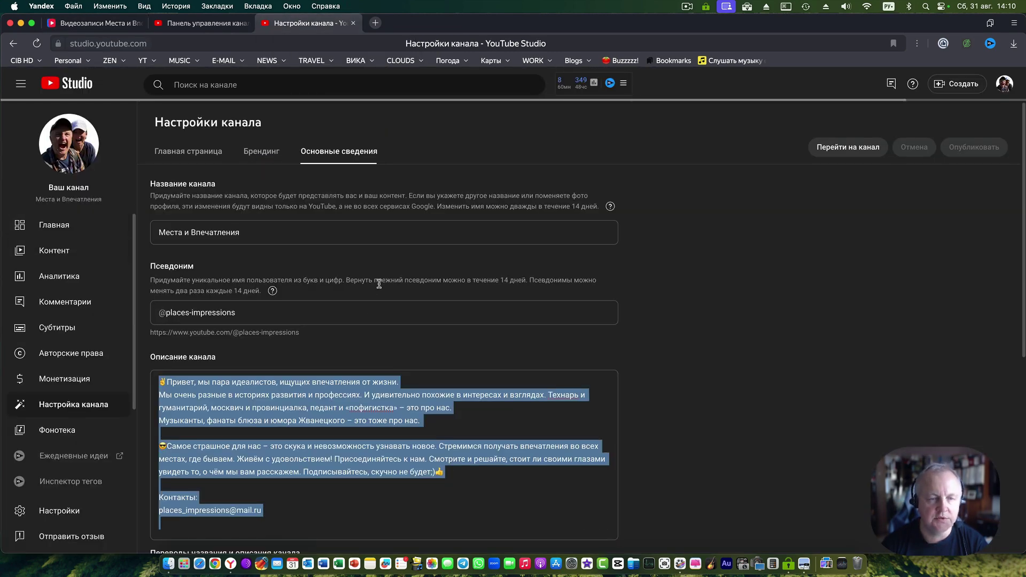
key("super+1")
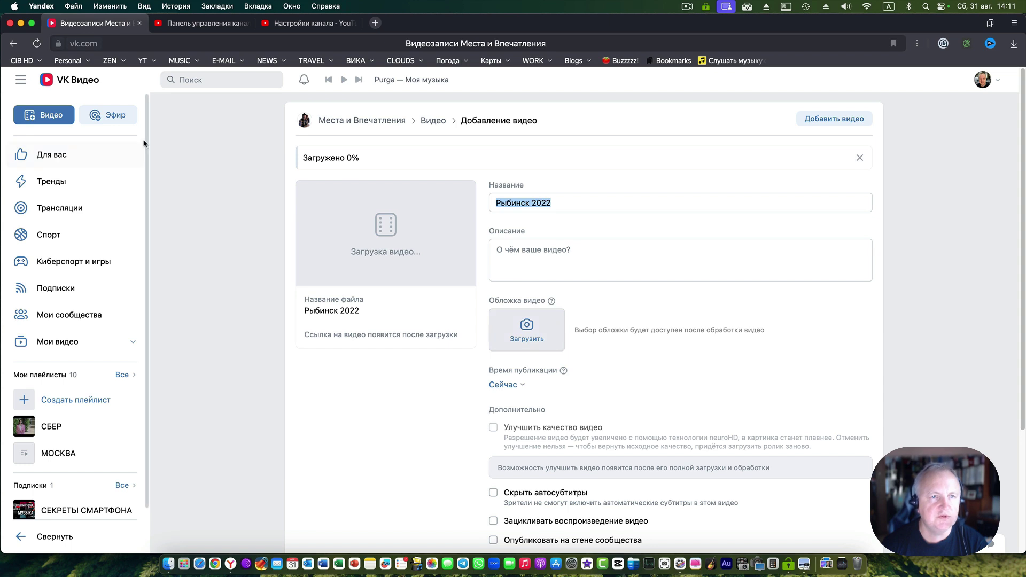
left_click(218, 189)
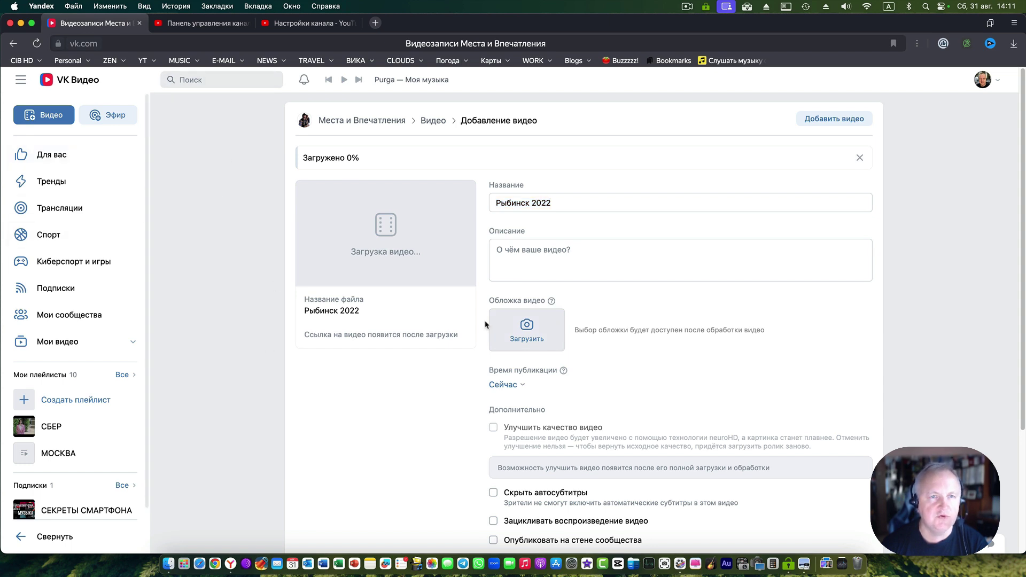
left_click(134, 47)
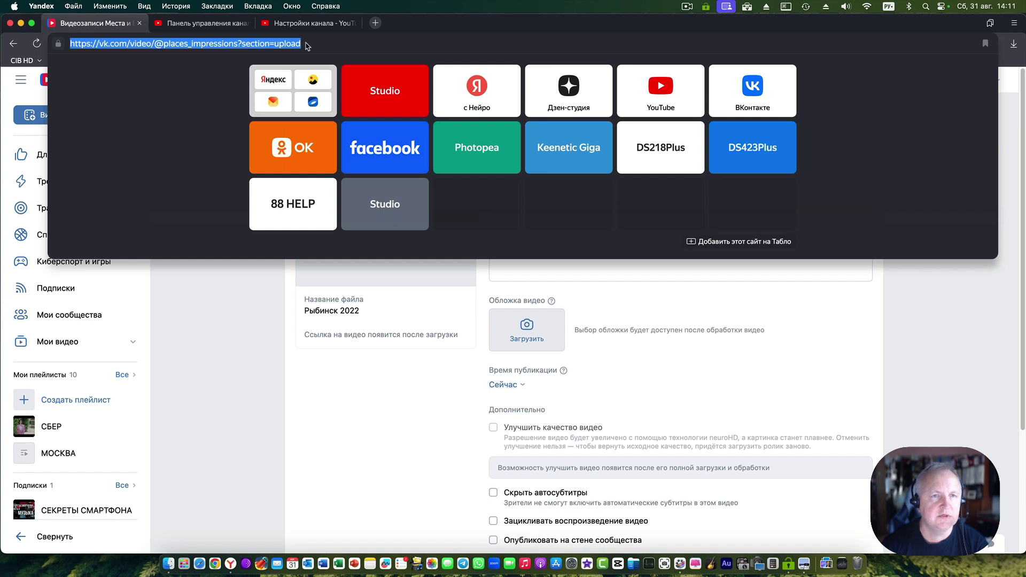
left_click(308, 46)
left_click_drag(237, 43, 70, 45)
key("super+c")
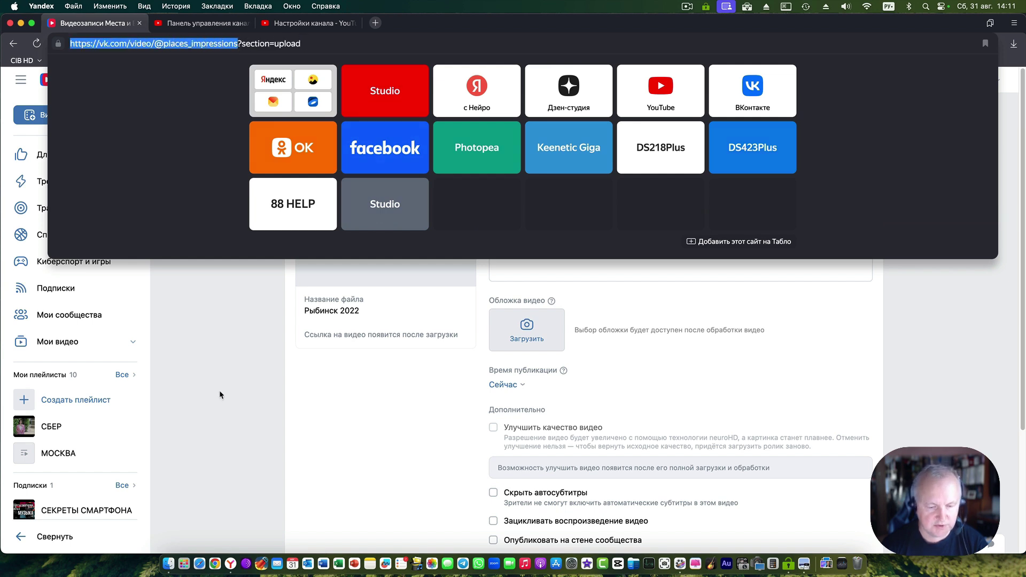
left_click(216, 351)
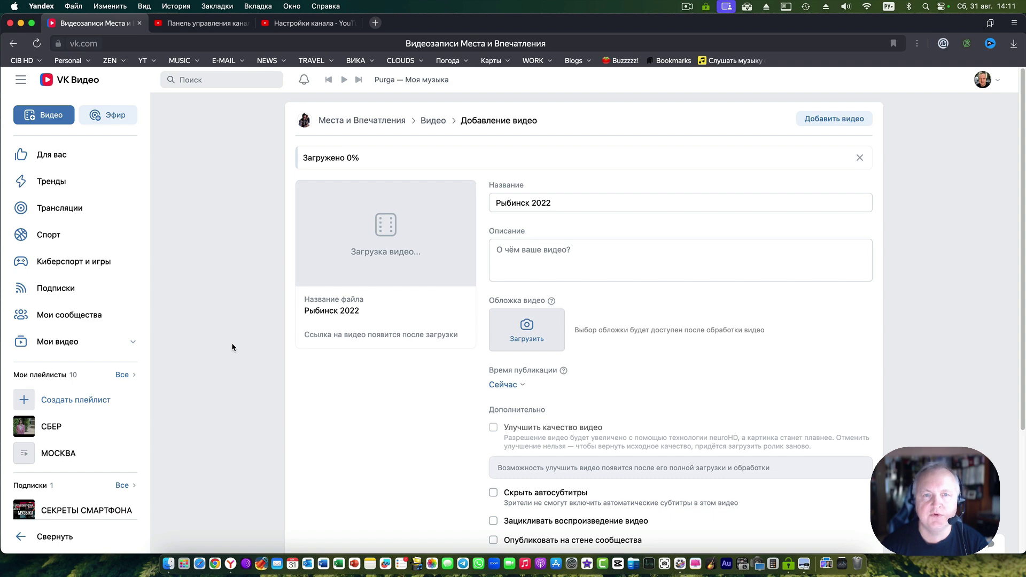
left_click(375, 22)
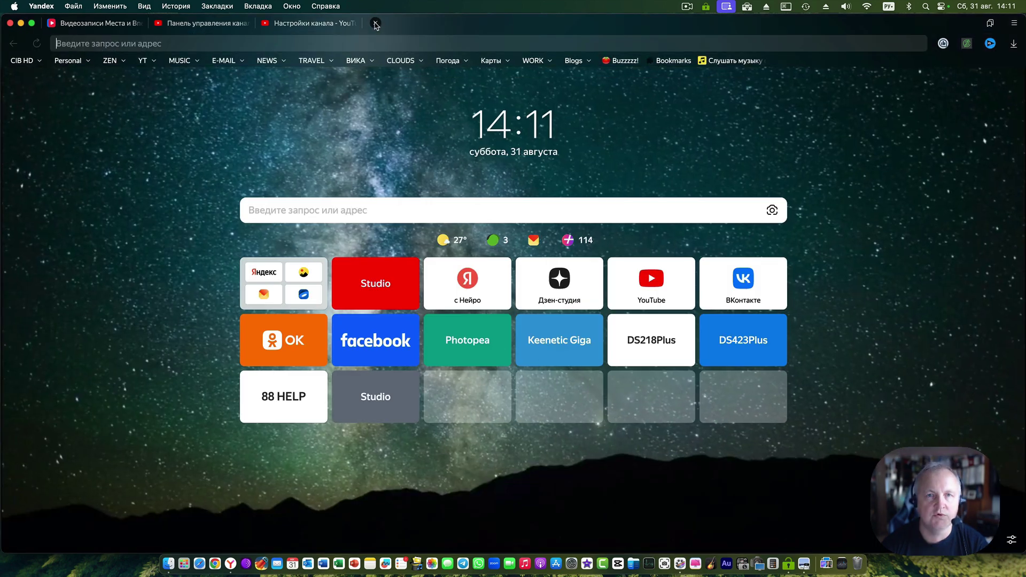
key("super+v")
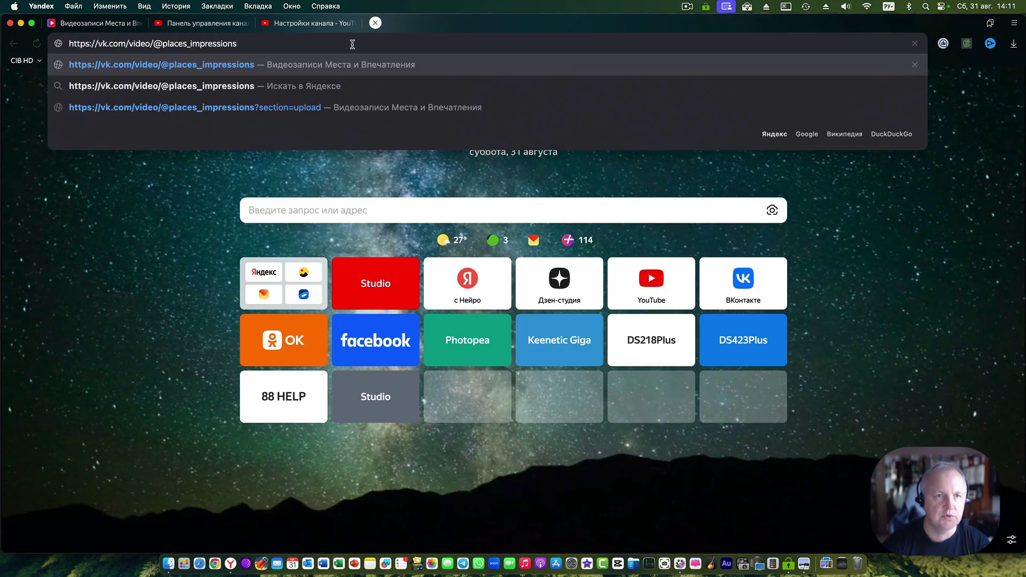
key("Return")
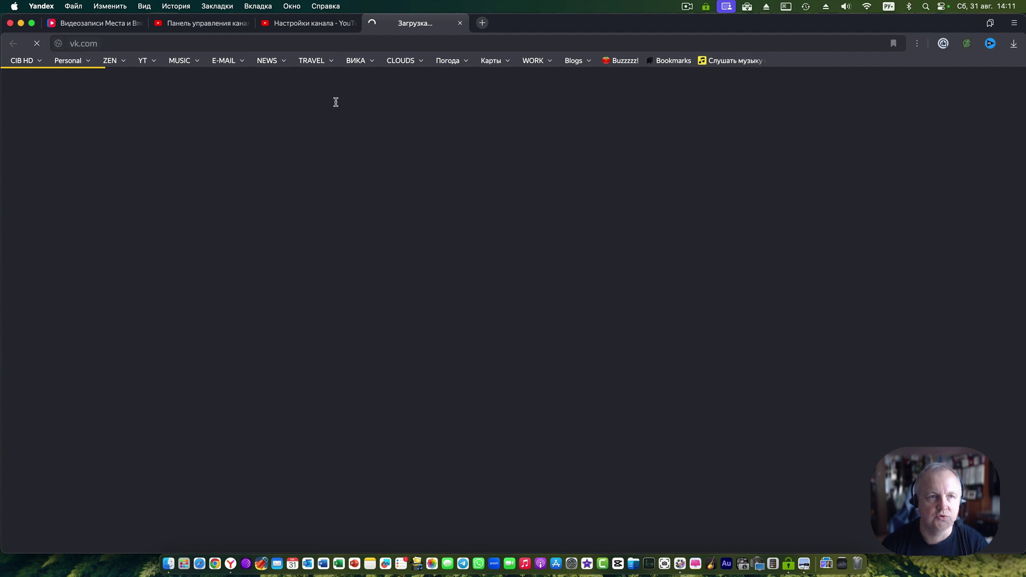
Step: Search the YouTube Studio channel for «рыбинск», open the details of «Рыбинск. Сентябрь 2022. Обзорный фоторепортаж с комментариями» and copy its description
left_click(101, 22)
key("ctrl+Tab")
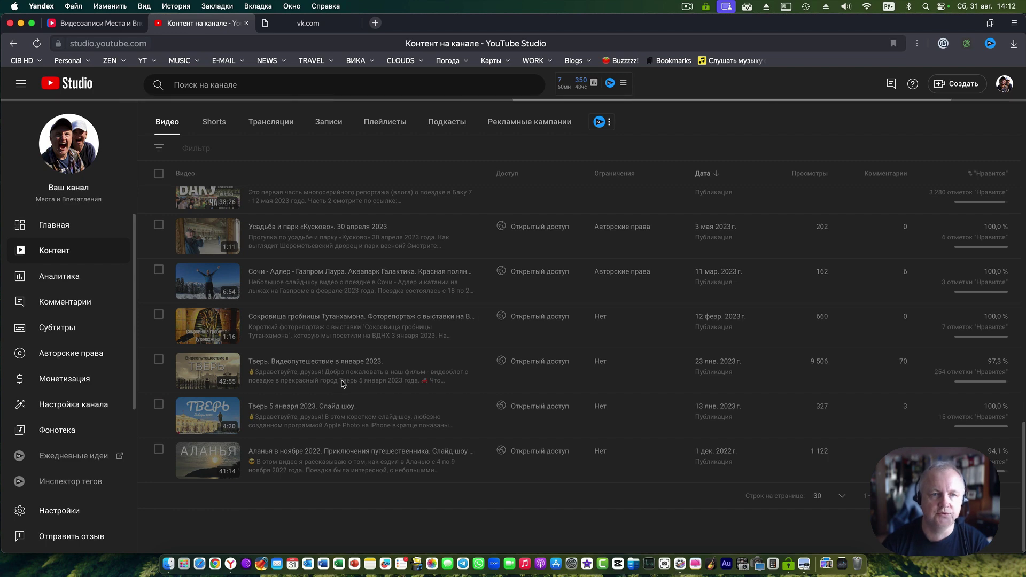
scroll(369, 428, "up", 15)
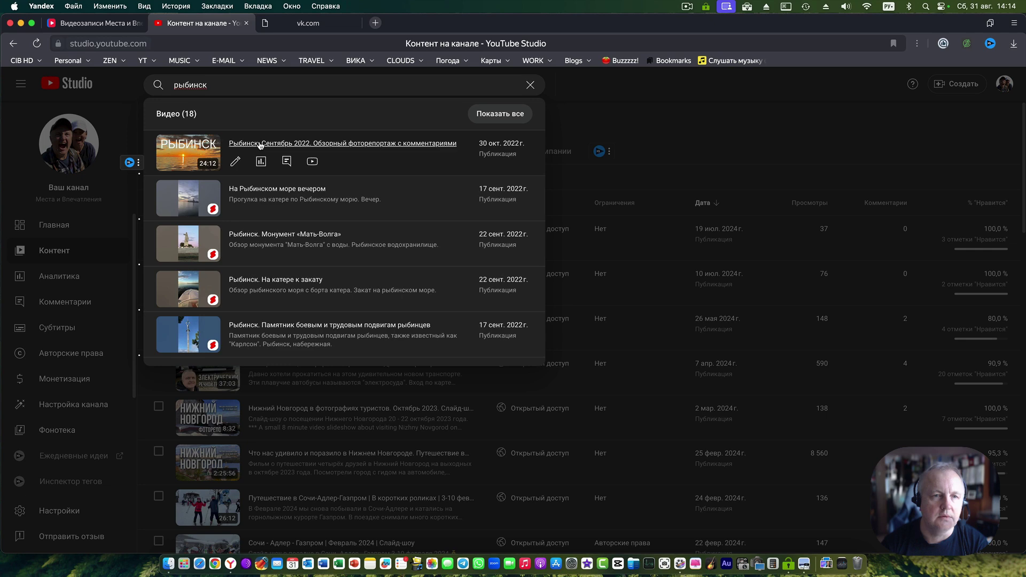
left_click(260, 144)
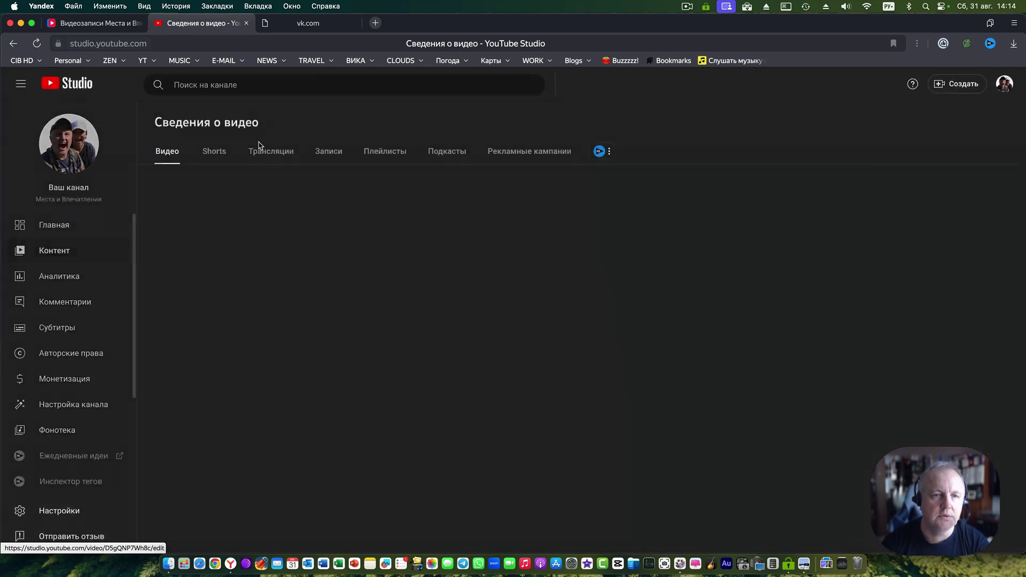
key("super+a")
key("super+c")
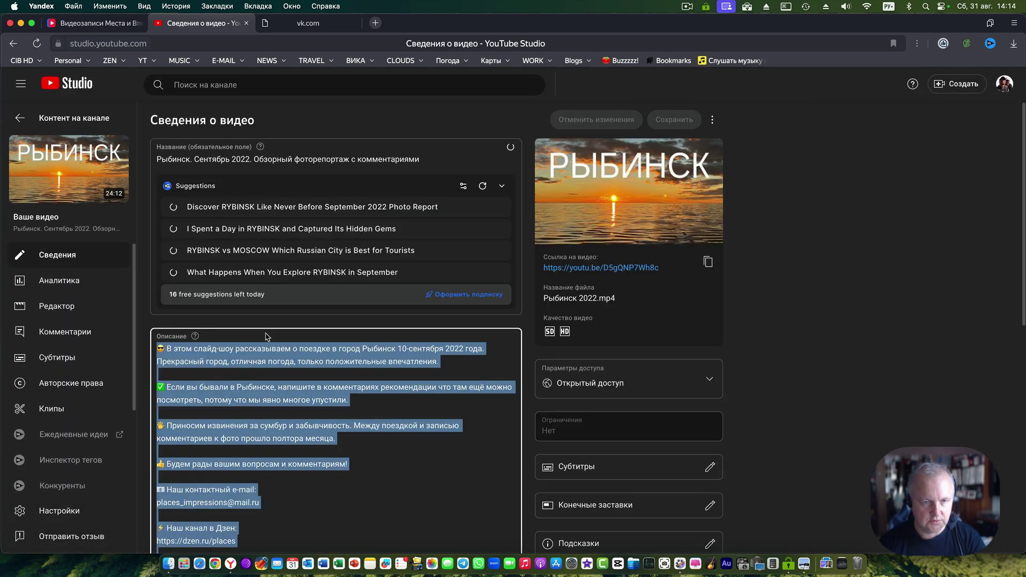
Step: Paste the copied YouTube description into the description of the VK video being uploaded
left_click(107, 23)
key("ctrl+space")
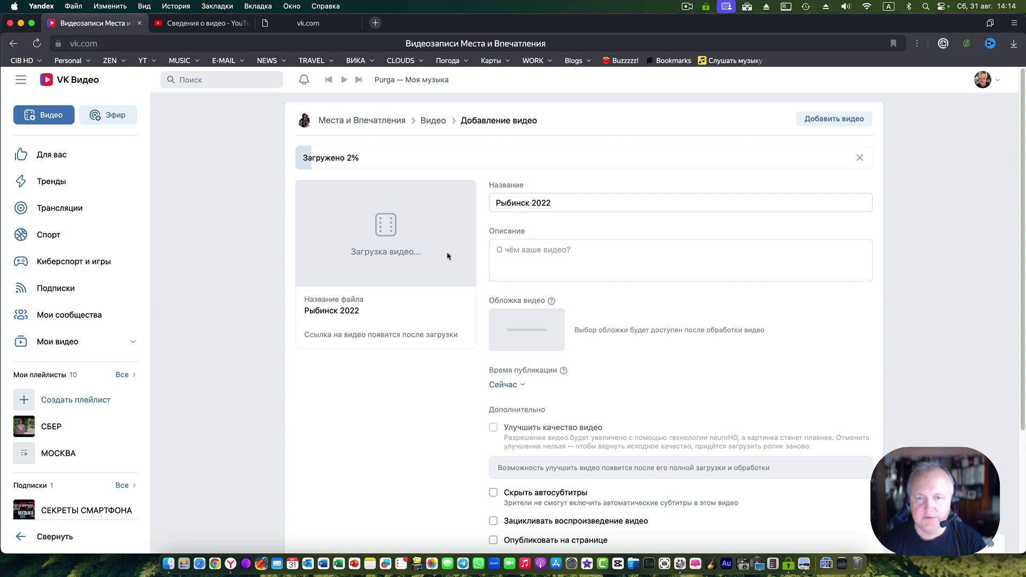
left_click(585, 253)
key("super+v")
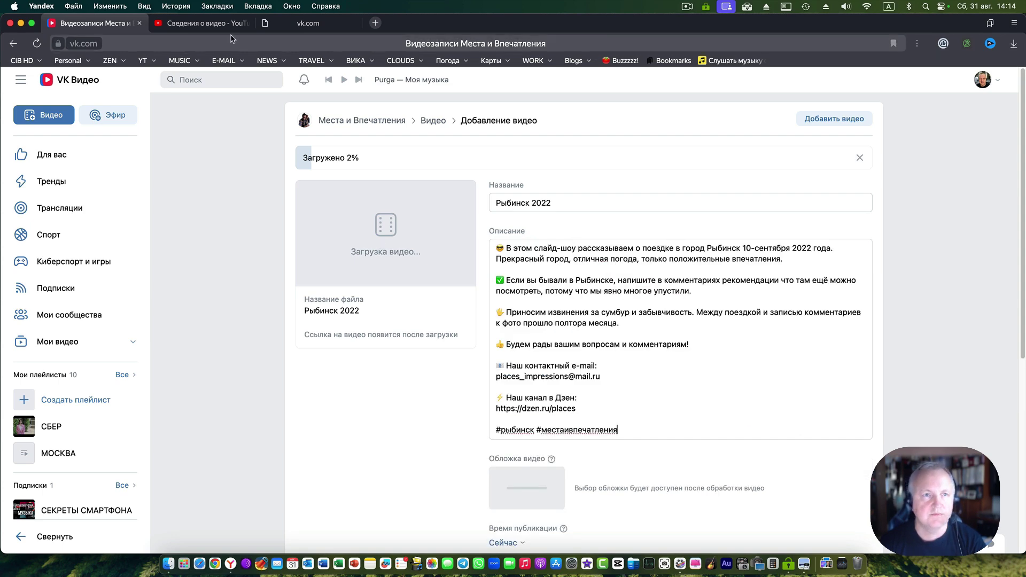
Step: Copy the Рыбинск video's full title from its YouTube Studio details
left_click(198, 23)
key("ctrl+space")
left_click(166, 144)
key("super+a")
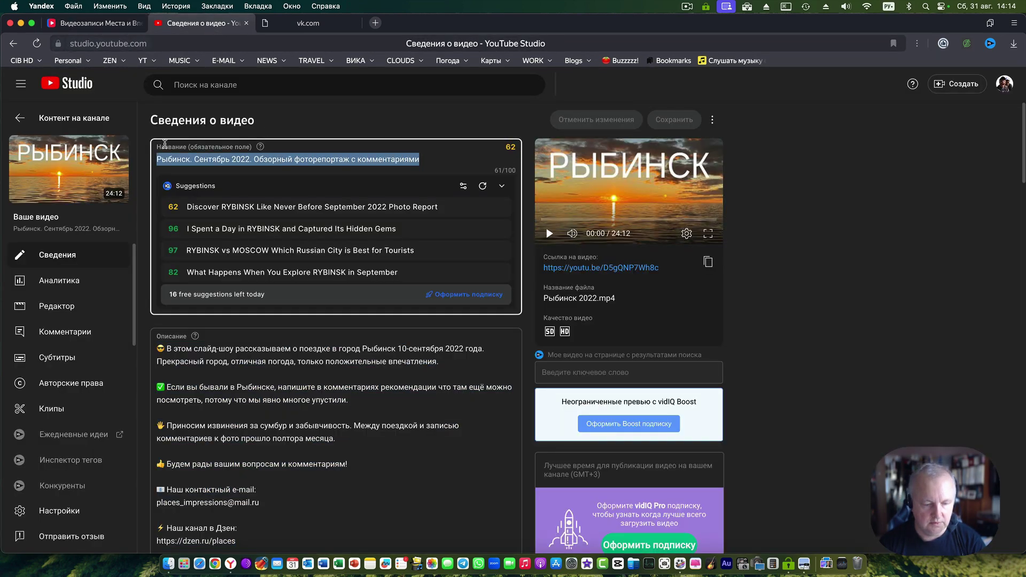
key("super+c")
Step: Replace the uploading VK video's title with «Рыбинск. Сентябрь 2022. Обзорный фоторепортаж с комментариями»
left_click(94, 23)
key("ctrl+space")
left_click(544, 201)
key("super+a")
key("super+v")
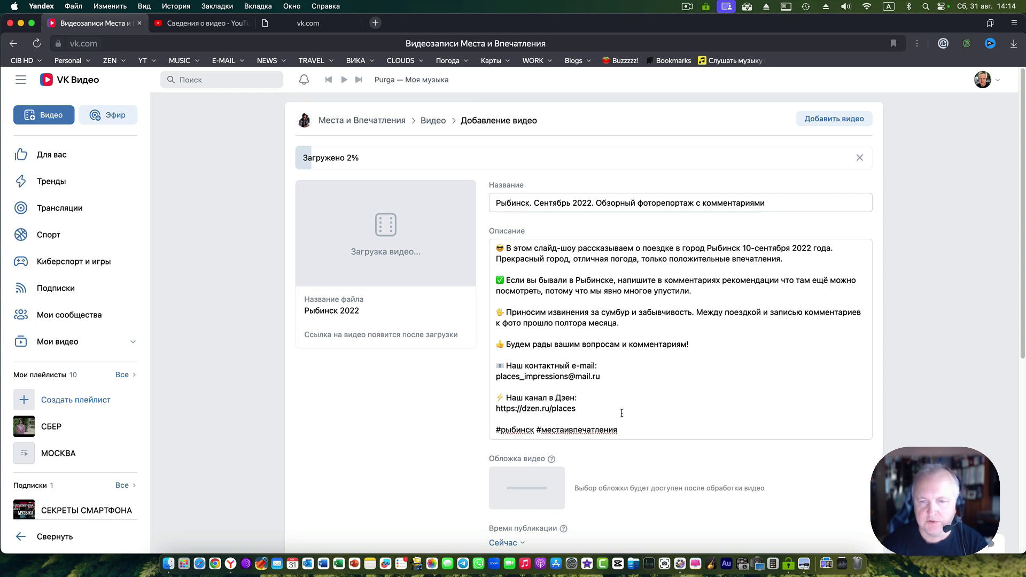
scroll(625, 371, "down", 1)
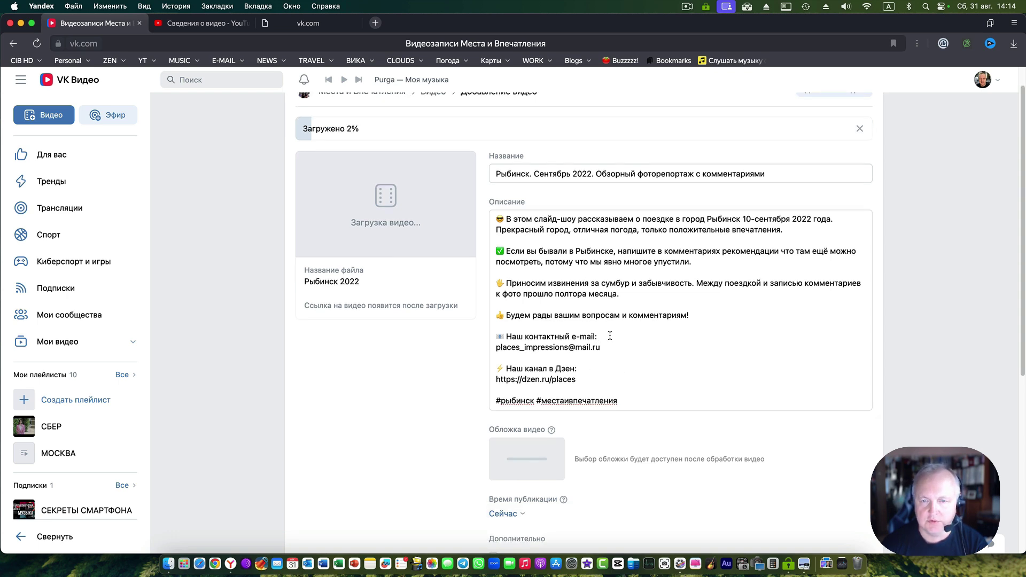
Step: Open the managed VK community «Места и Впечатления» in a new tab and copy its page address
left_click(375, 22)
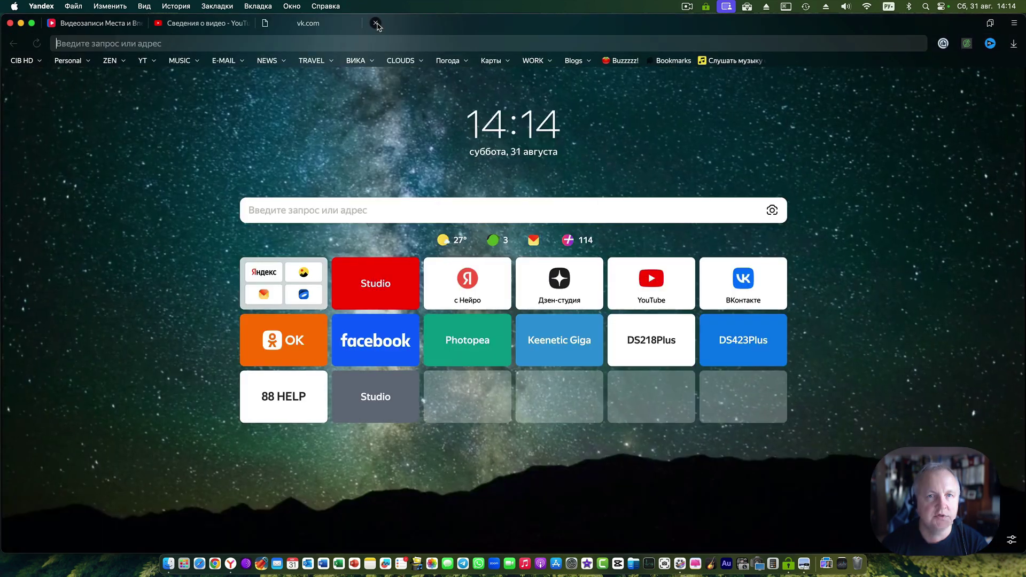
left_click(714, 282)
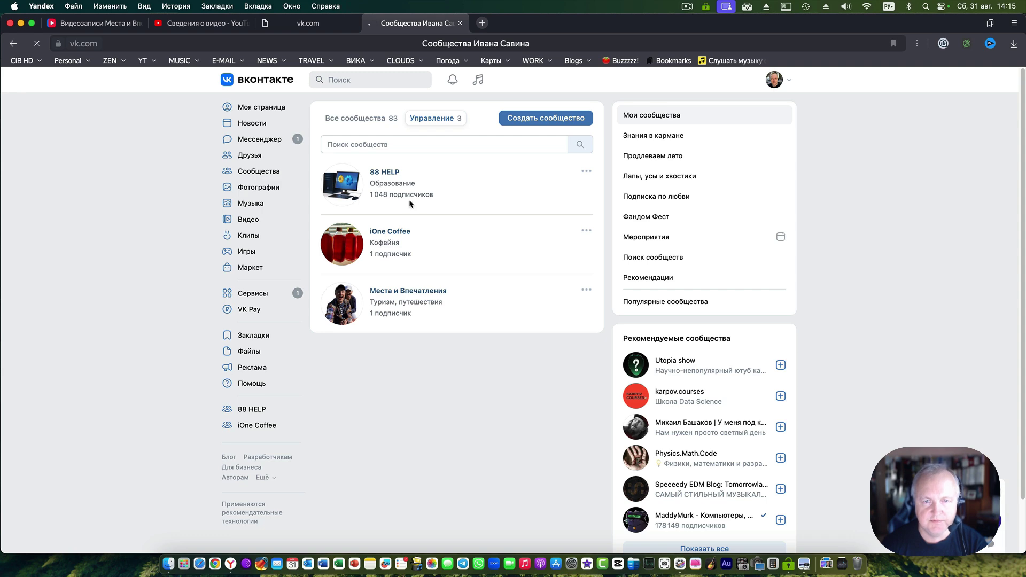
left_click(424, 294)
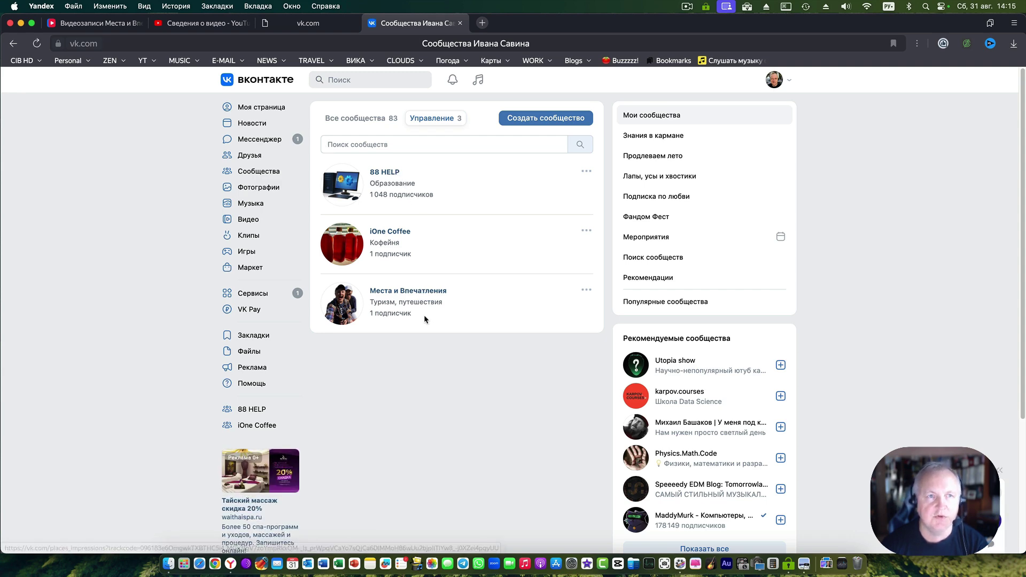
left_click(249, 45)
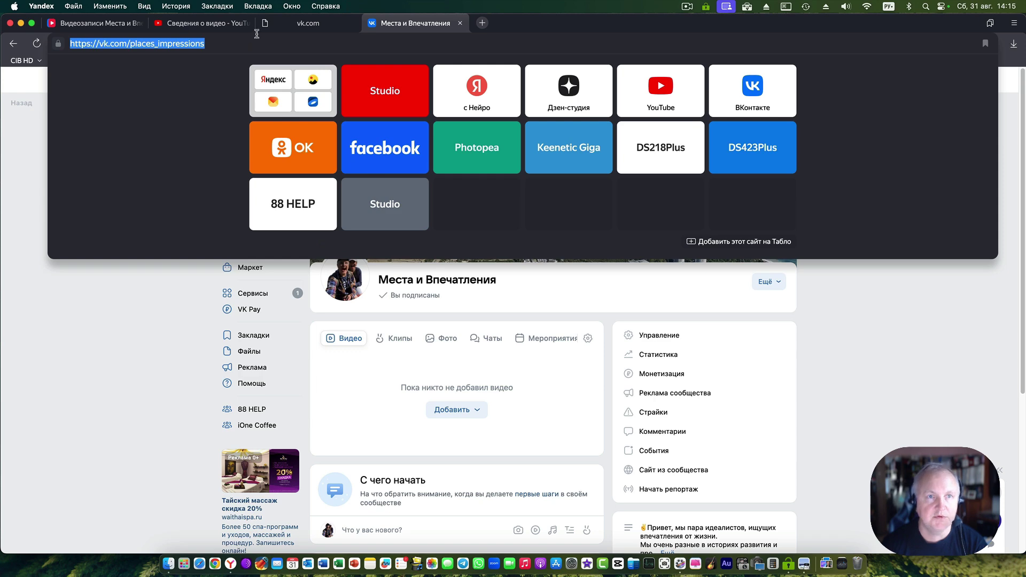
left_click(216, 24)
left_click(126, 24)
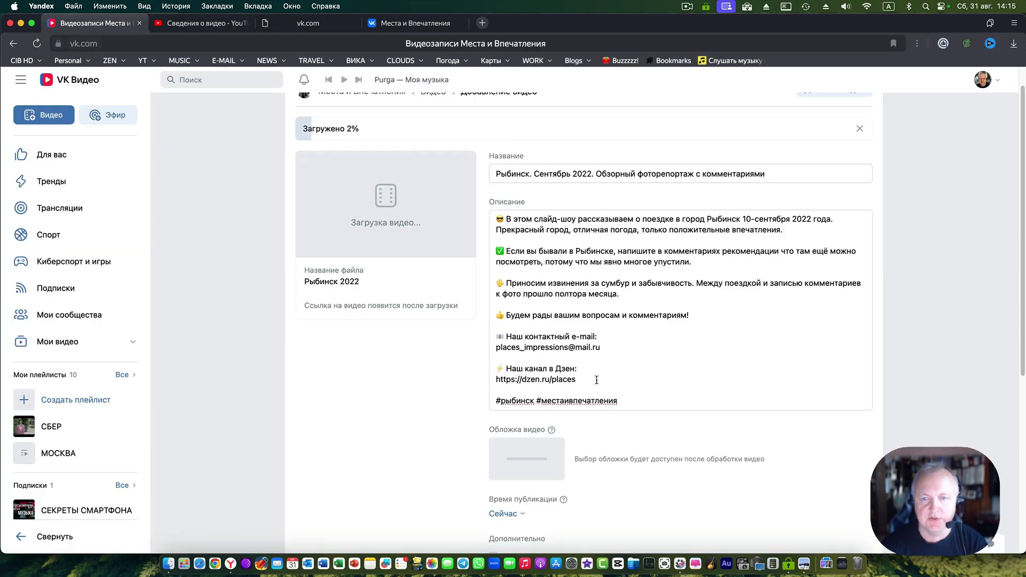
key("ctrl+space")
key("Return")
key("Return")
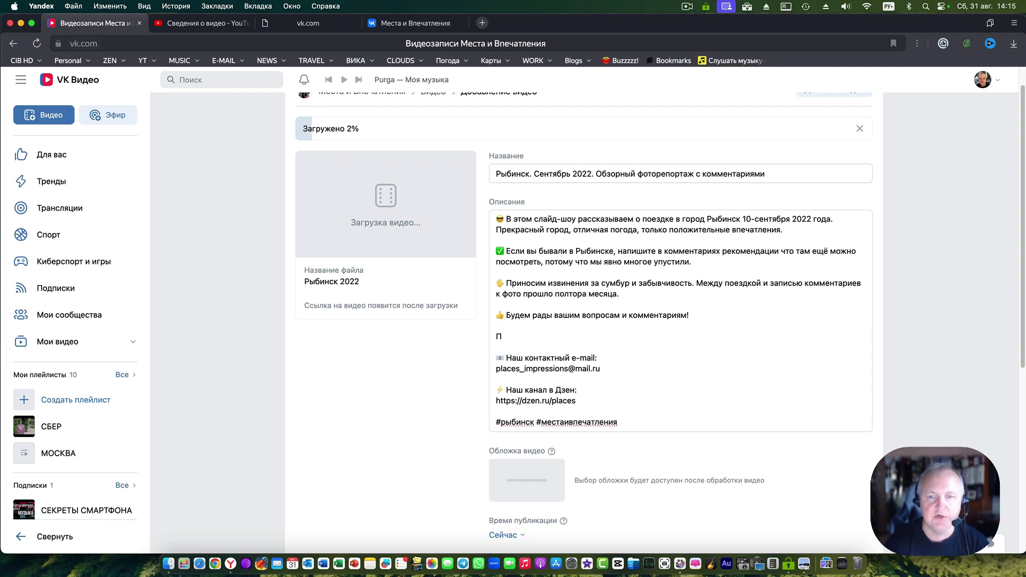
type("Подписывайтесь на сообщество ")
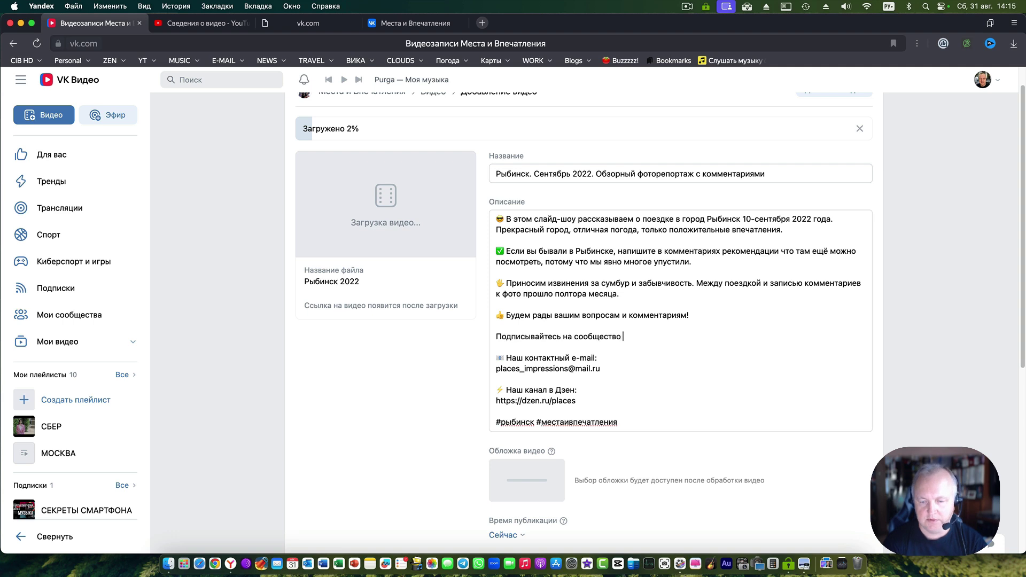
type("/ Канал \"Места")
key("BackSpace")
type("\"Места и Впе")
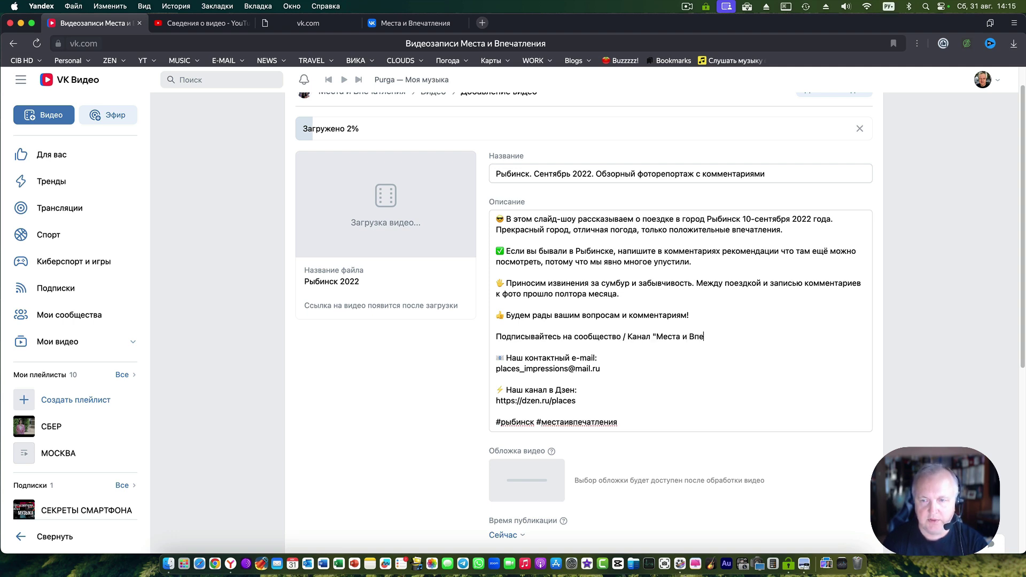
type("чатления\"")
key("Return")
type("https://vk.com/places_impressions")
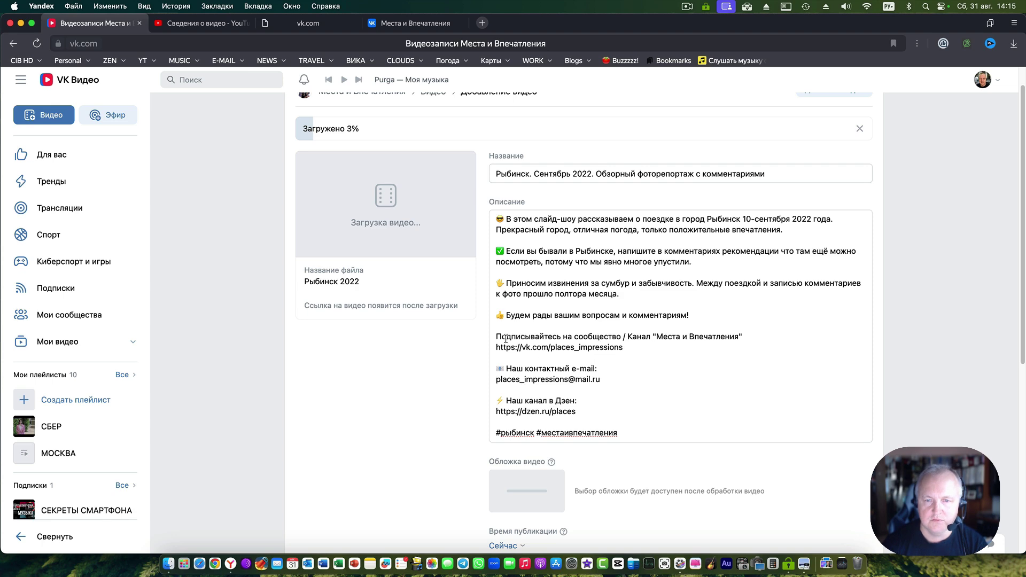
Step: Insert the 👉 emoji before the «Подписывайтесь на сообщество» line and look over the remaining upload settings
key("ctrl+super+space")
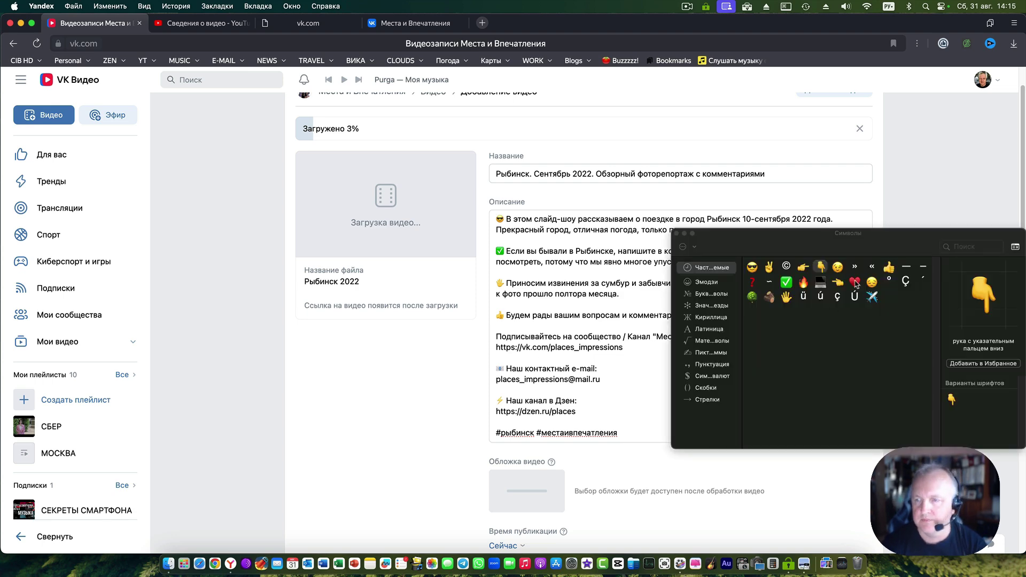
left_click(804, 269)
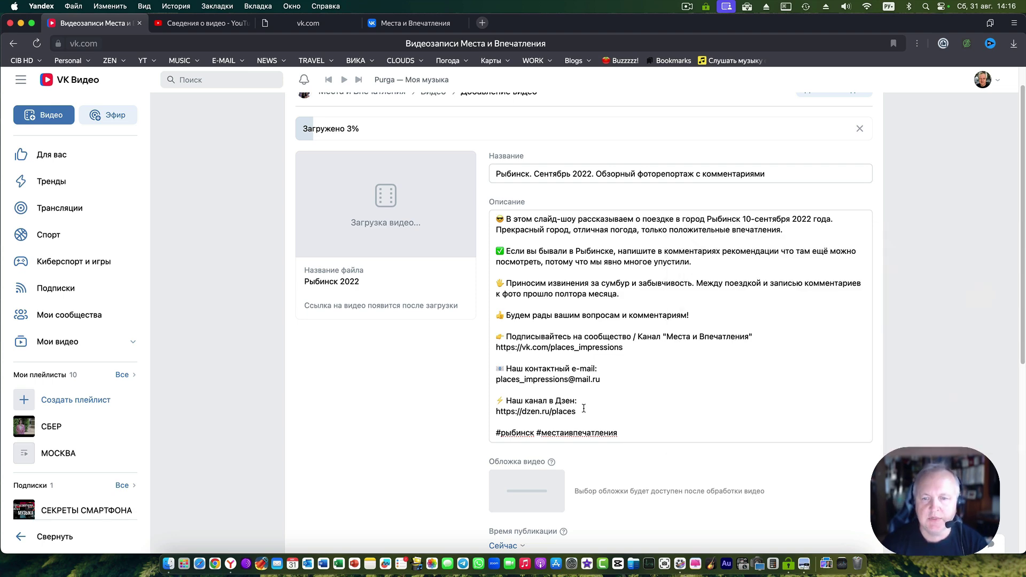
scroll(589, 410, "up", 1)
scroll(590, 411, "down", 4)
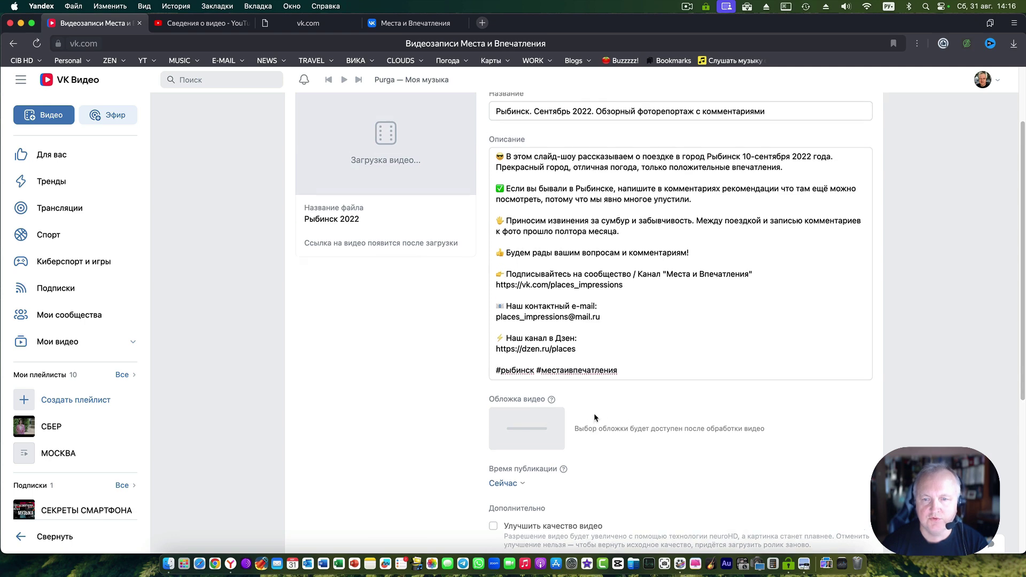
scroll(594, 393, "down", 4)
scroll(599, 401, "up", 7)
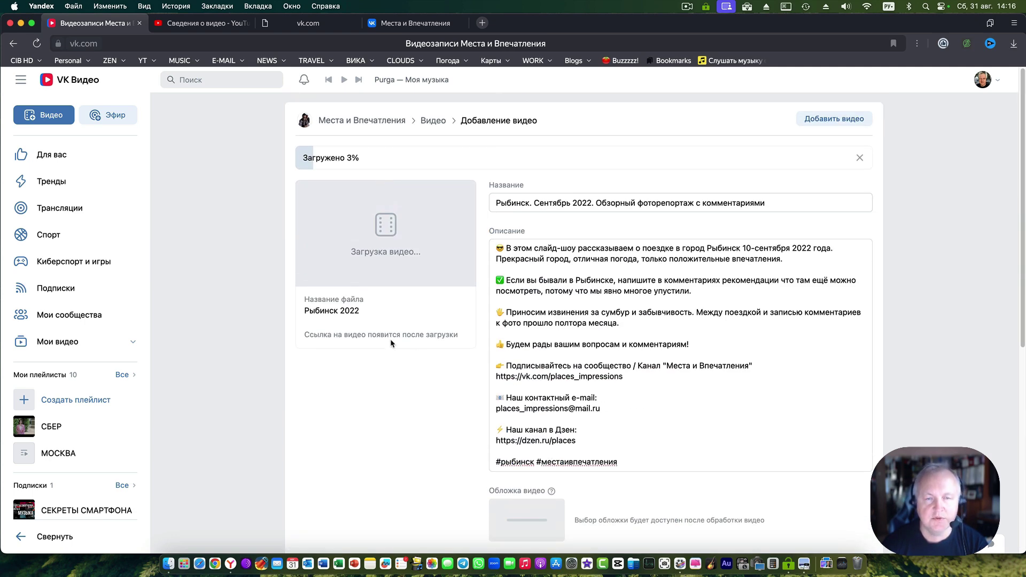
Step: Disconnect the VPN in ZoogVPN and abort the current upload of Рыбинск 2022 in VK
left_click(787, 556)
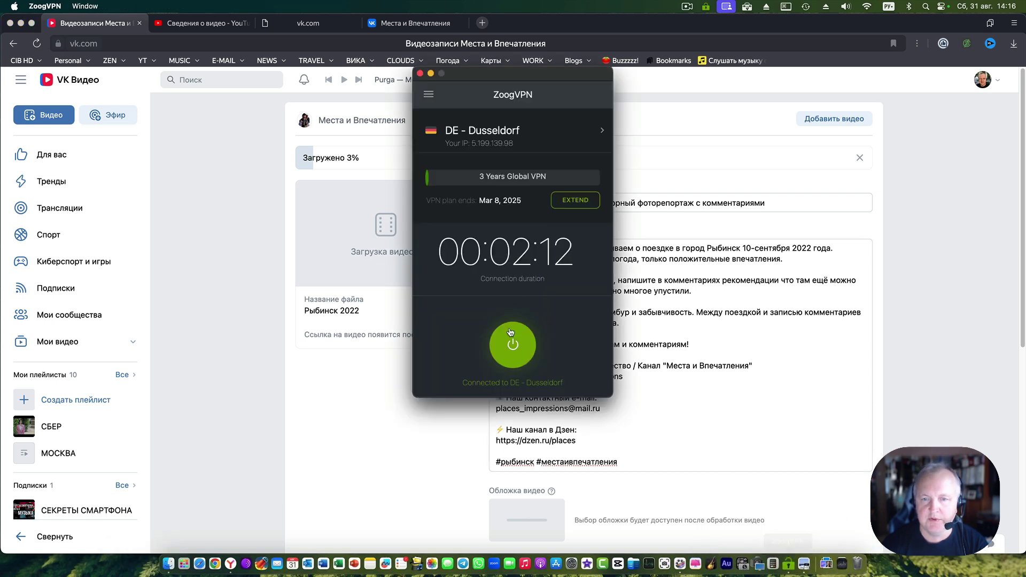
left_click(380, 408)
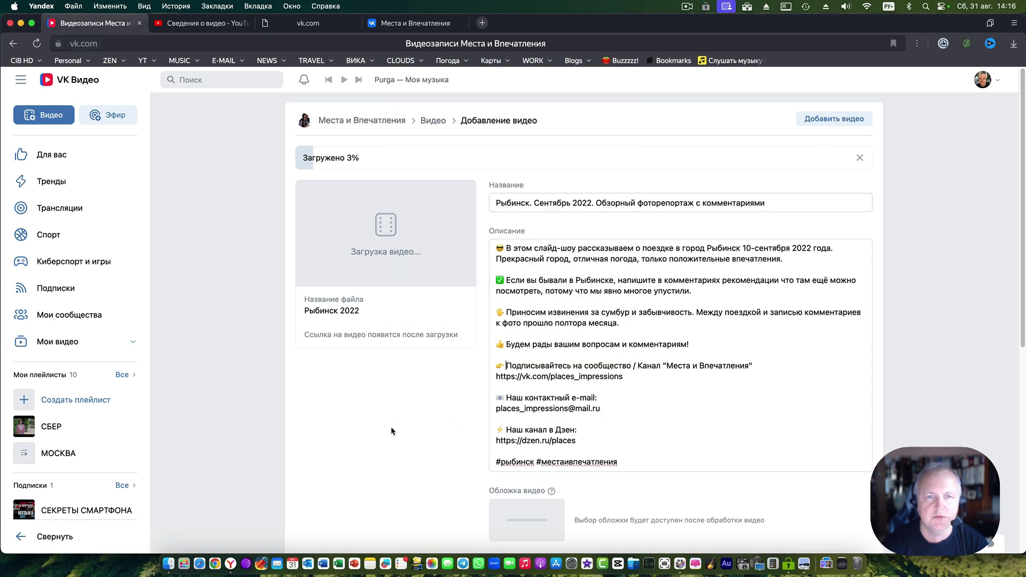
left_click(859, 158)
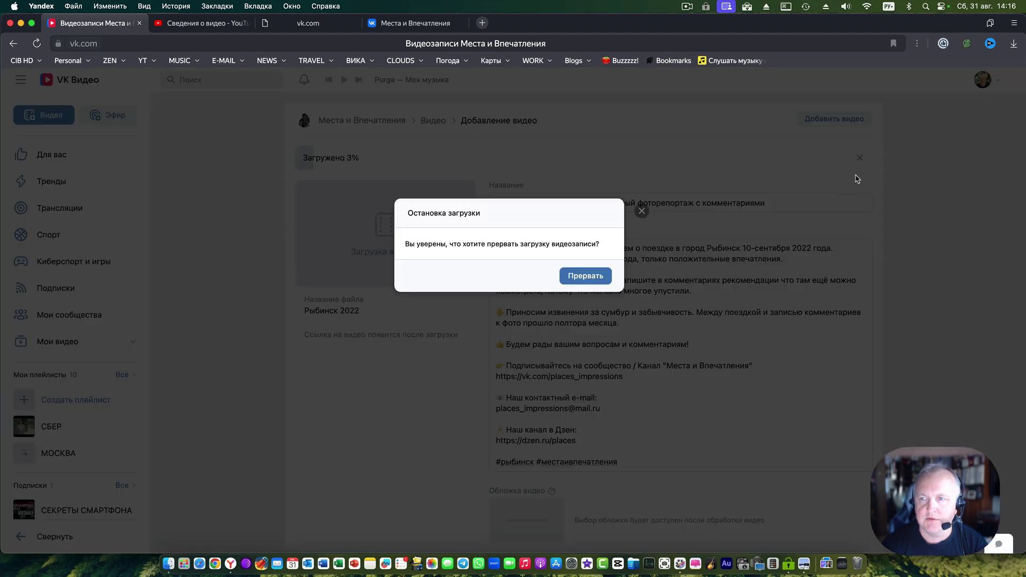
left_click(585, 275)
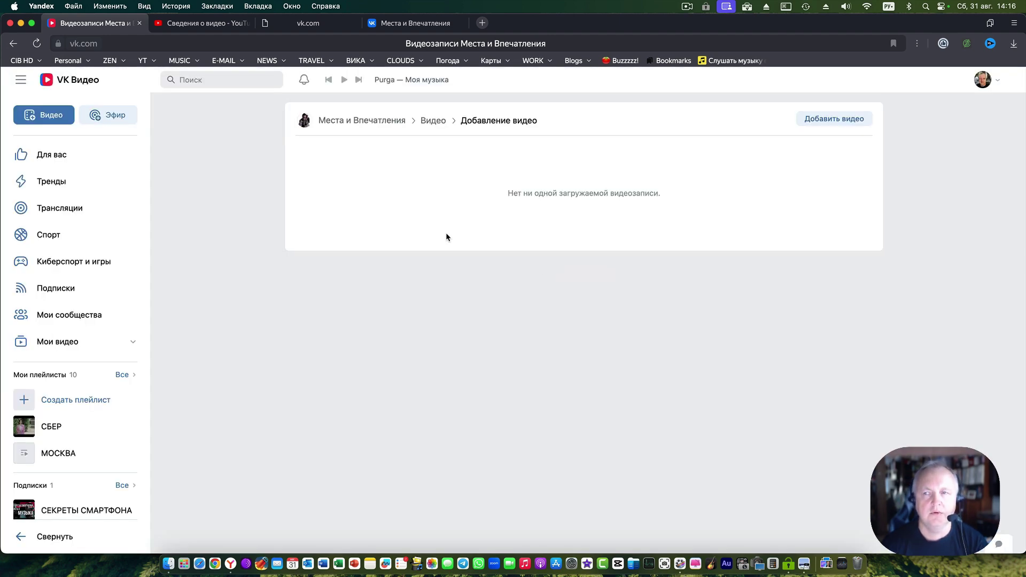
Step: Start a new upload of the video file Рыбинск 2022 to the community's videos
left_click(833, 120)
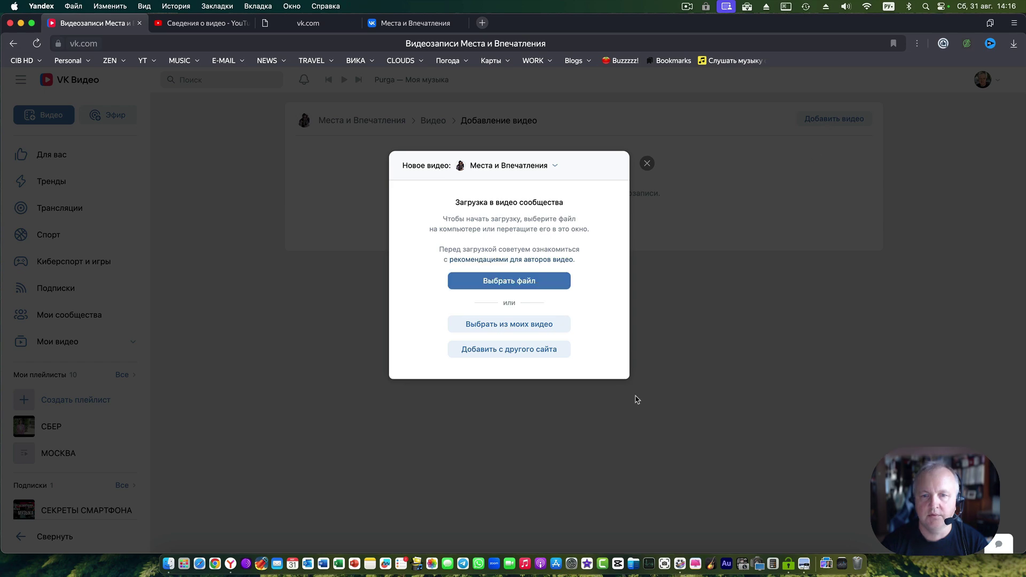
left_click(541, 282)
key("super+Up")
double_click(383, 212)
double_click(396, 144)
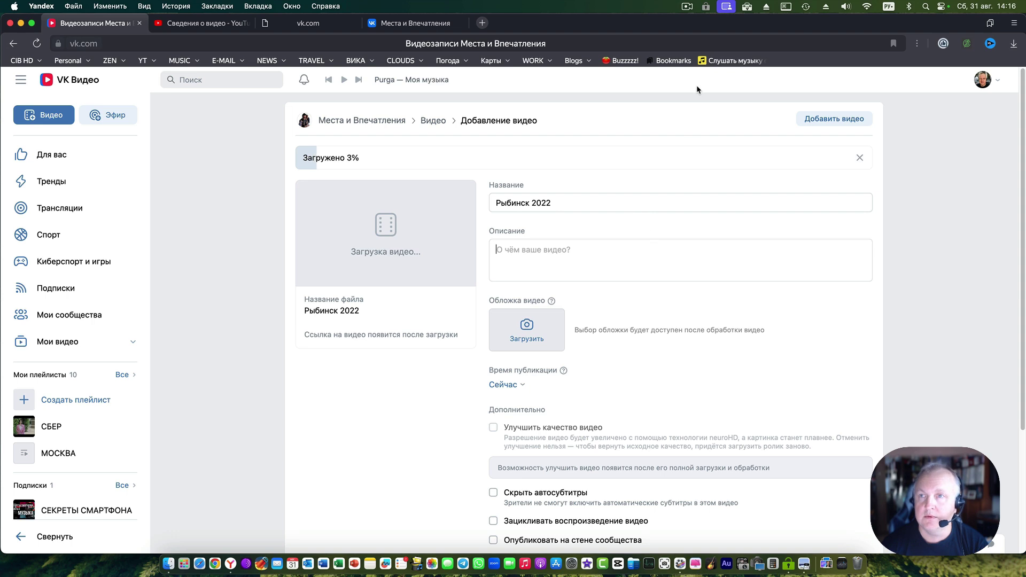
Step: Paste the description from the ClipTools history and replace the title with «Рыбинск. Сентябрь 2022. Обзорный фоторепортаж с комментариями»
left_click(747, 7)
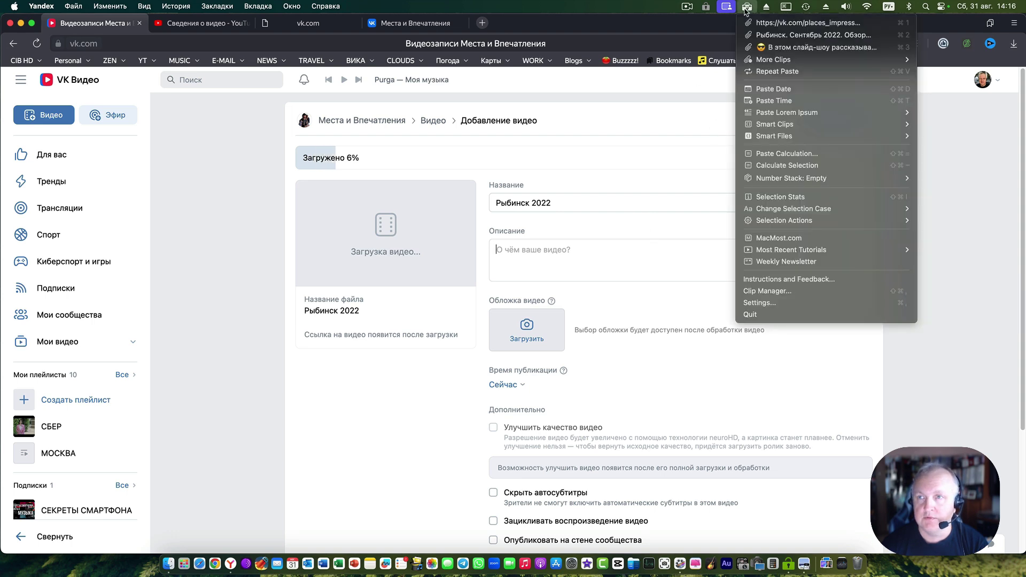
left_click(801, 47)
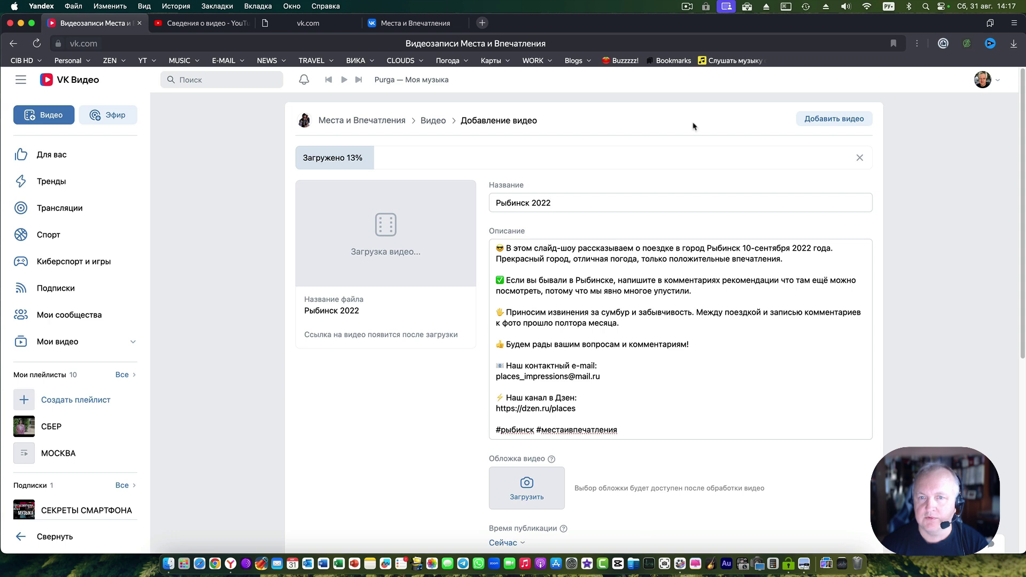
triple_click(575, 198)
left_click(754, 6)
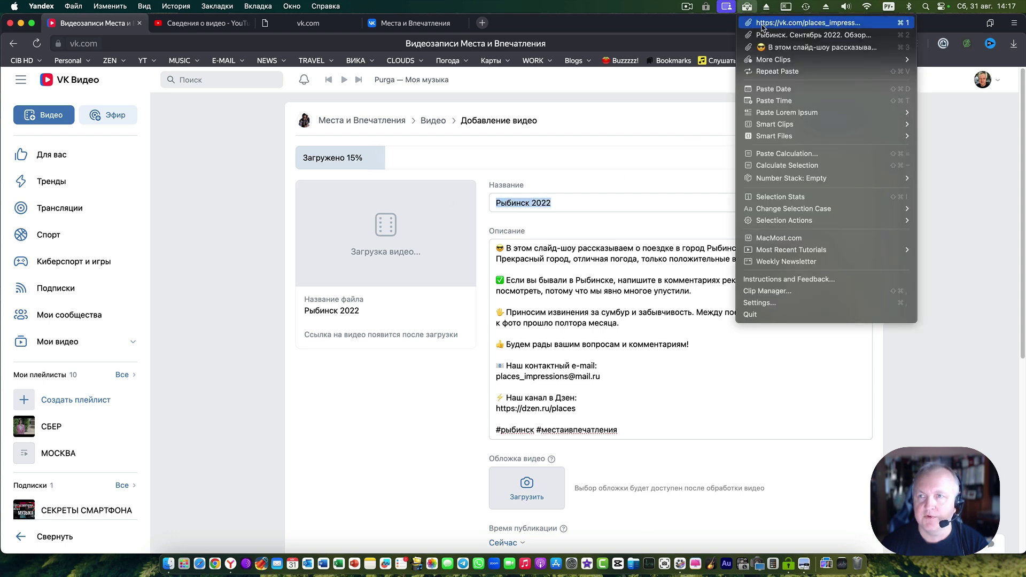
left_click(785, 35)
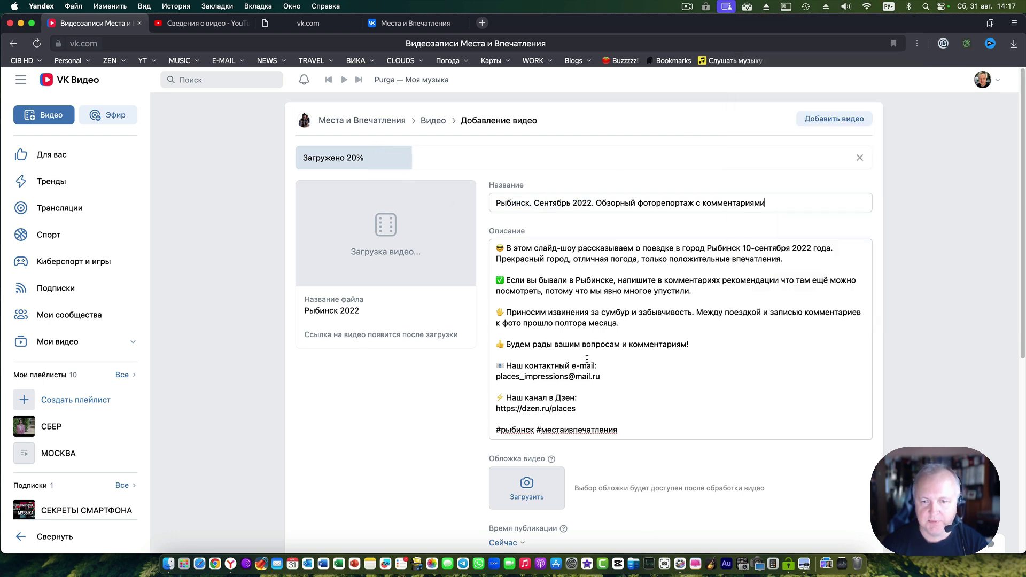
Step: View the ClipTools settings and close them without saving
left_click(747, 7)
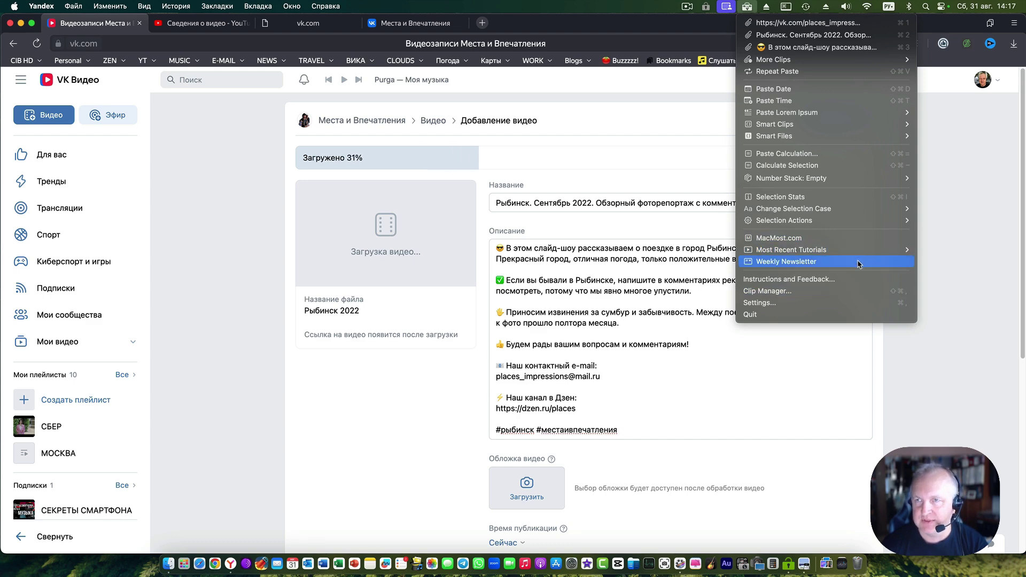
left_click(759, 303)
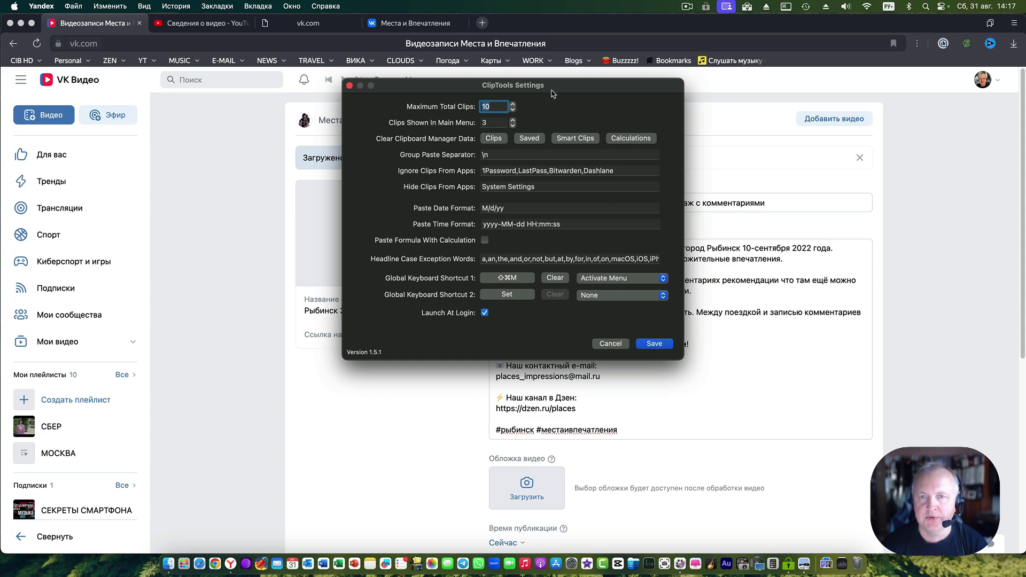
left_click(622, 345)
Step: Search the App Store for cliptools to view the app's listing, and quit the App Store
left_click(556, 556)
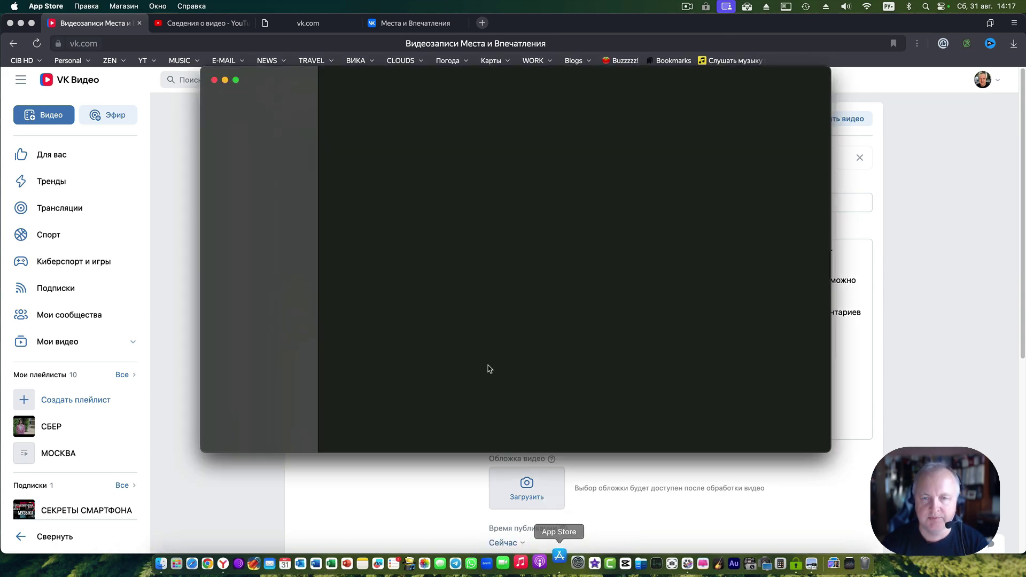
left_click(230, 102)
key("ctrl+space")
type("cliptools")
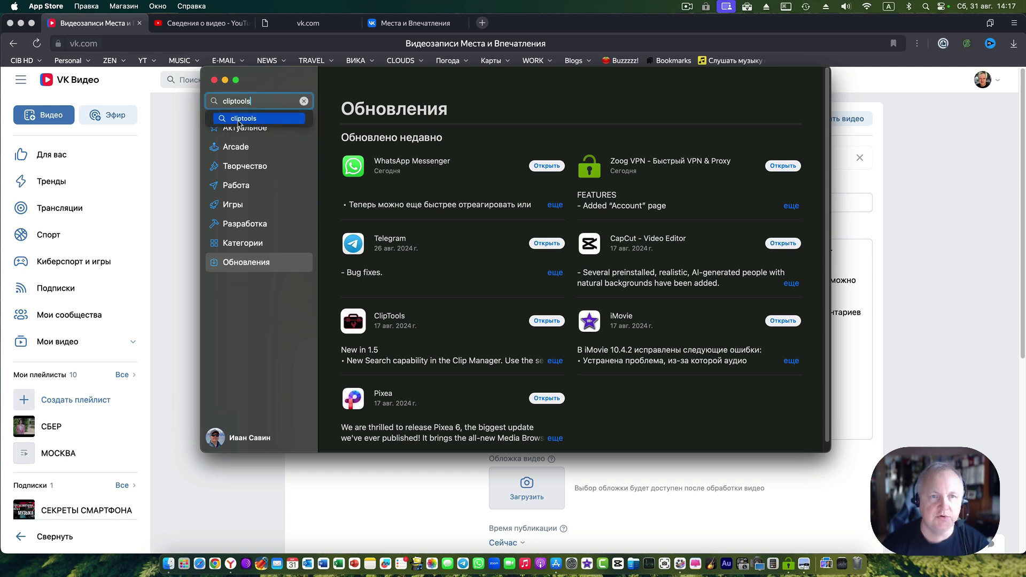
left_click(240, 118)
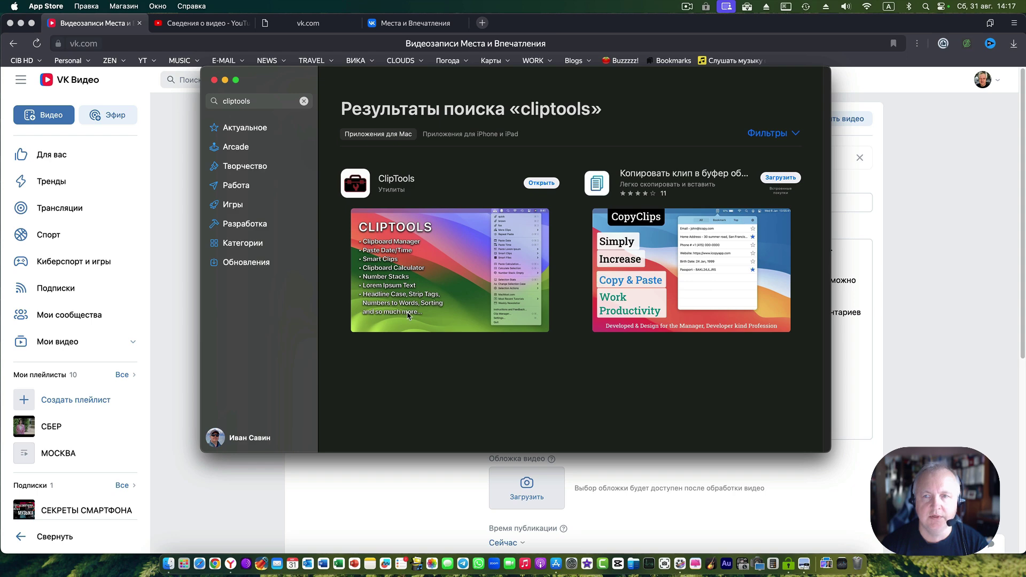
key("super+q")
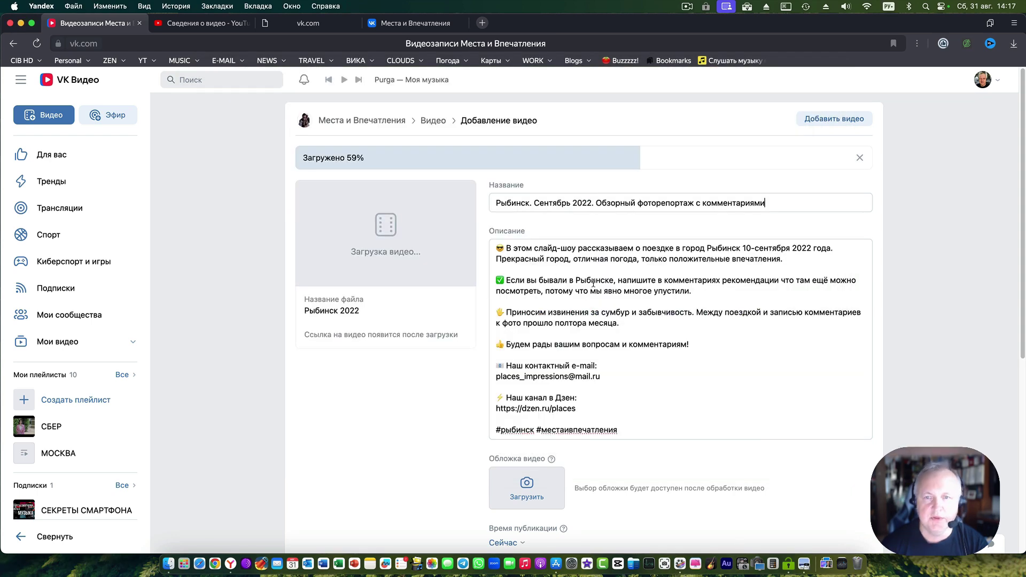
Step: Upload Рыбинск обложка.jpg from the 07. COVER folder of 05. Рыбинск 2022 as the video's cover
scroll(612, 374, "down", 1)
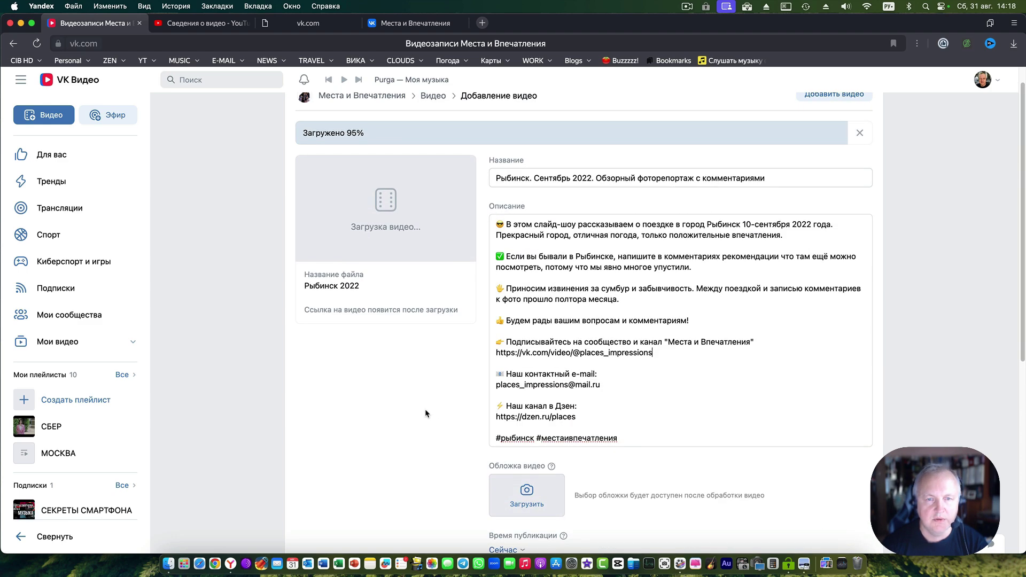
scroll(426, 413, "down", 3)
left_click(517, 415)
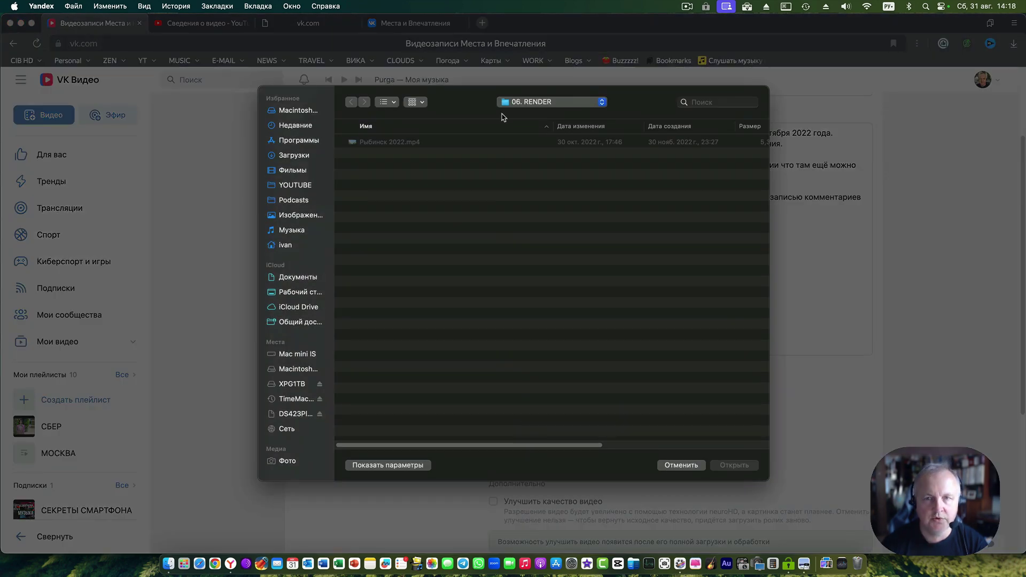
left_click(529, 102)
left_click(529, 113)
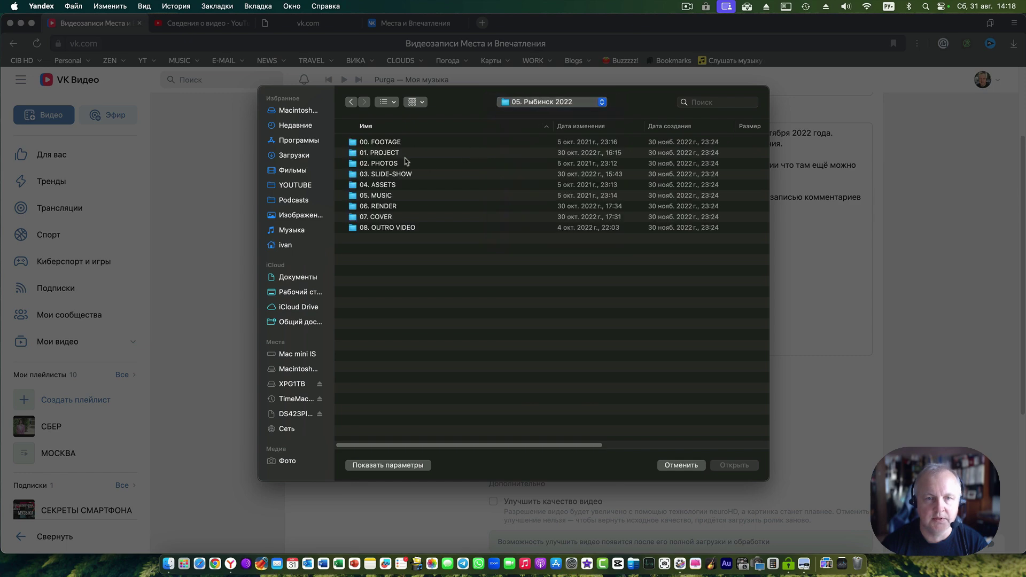
double_click(385, 217)
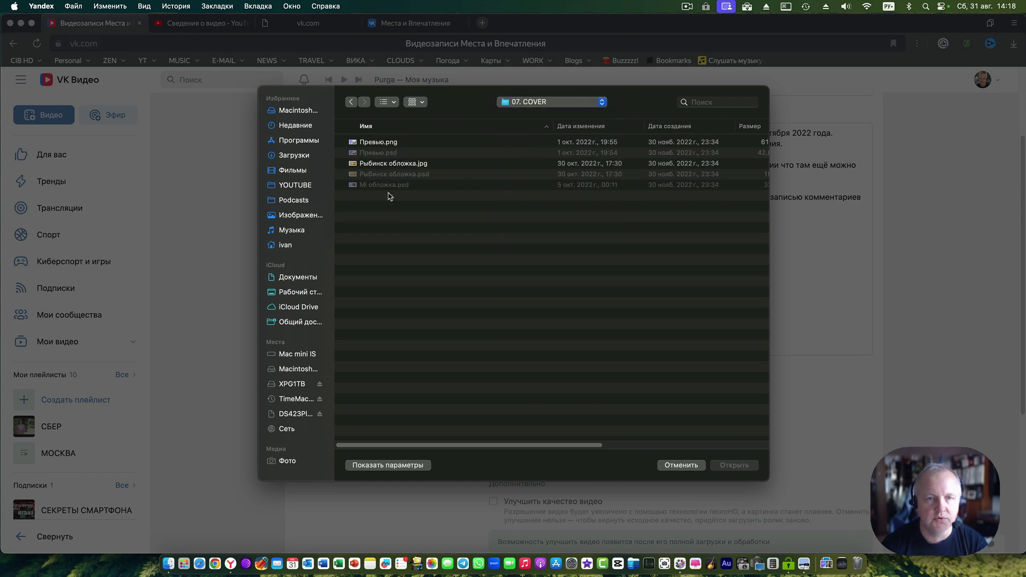
double_click(394, 164)
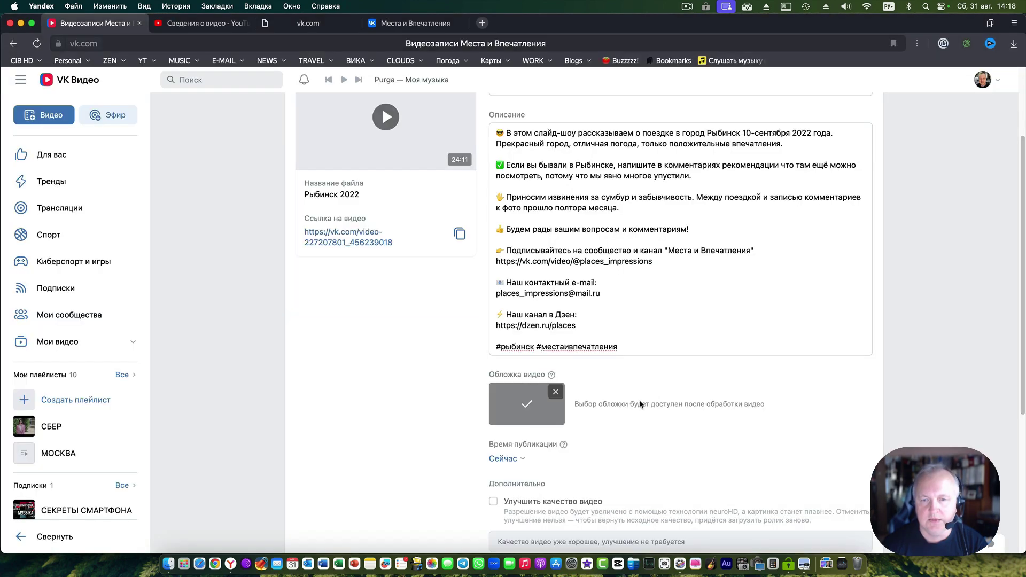
scroll(410, 372, "down", 3)
scroll(410, 367, "up", 5)
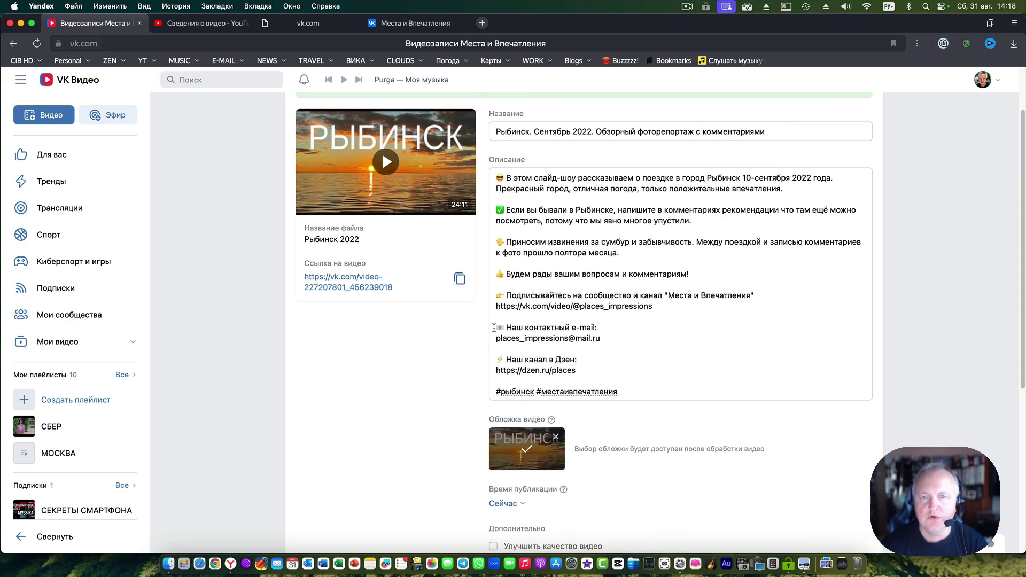
scroll(382, 223, "down", 6)
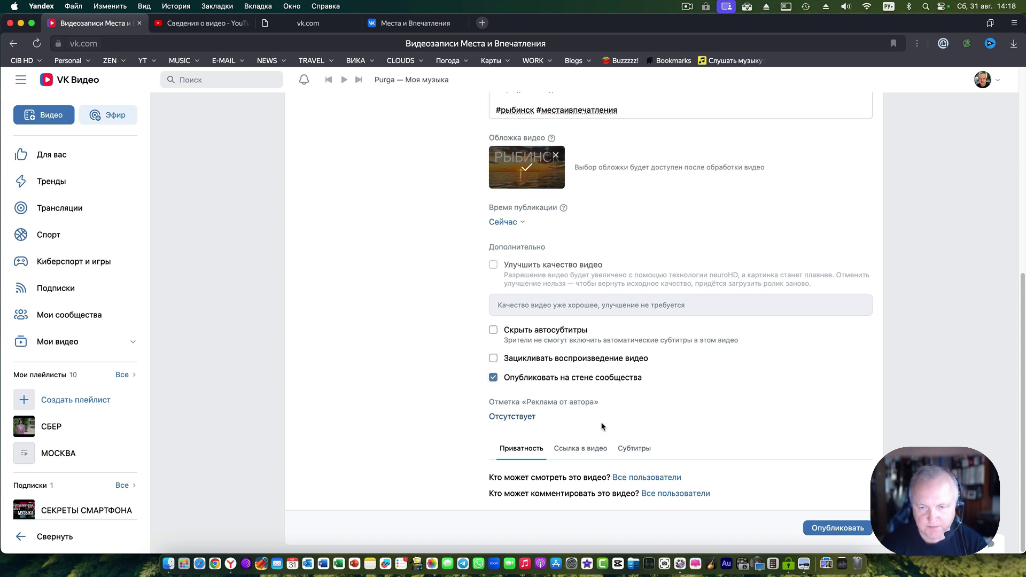
left_click(590, 451)
scroll(590, 470, "down", 1)
scroll(589, 477, "down", 1)
left_click(550, 469)
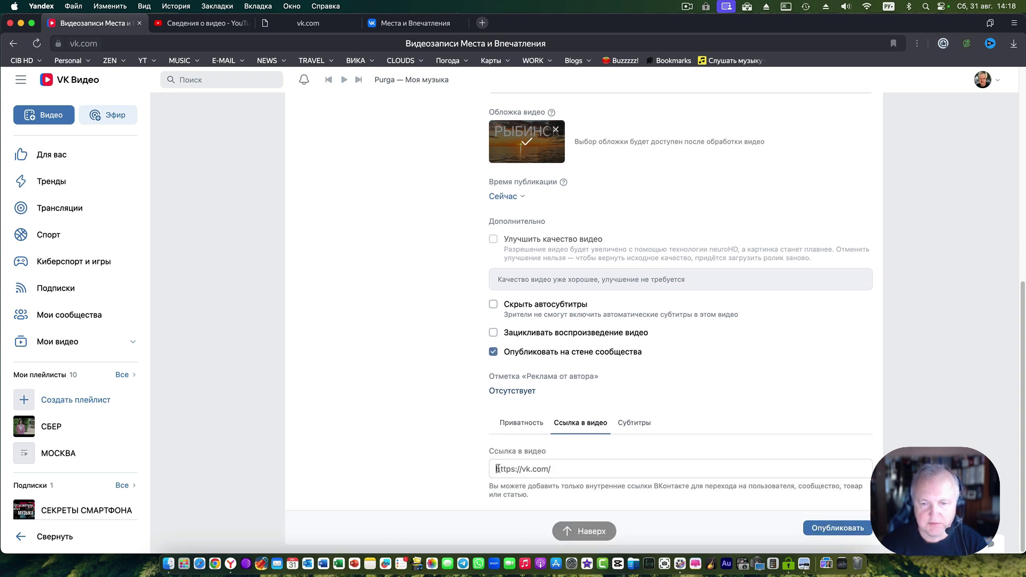
type("https://vk.com/video/@places_impressions")
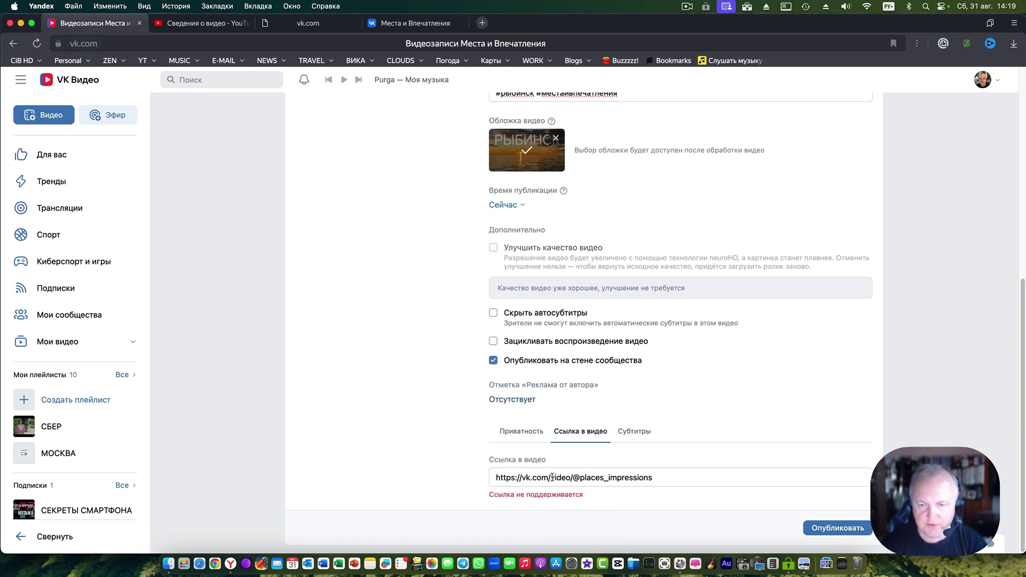
left_click_drag(551, 477, 580, 477)
key("BackSpace")
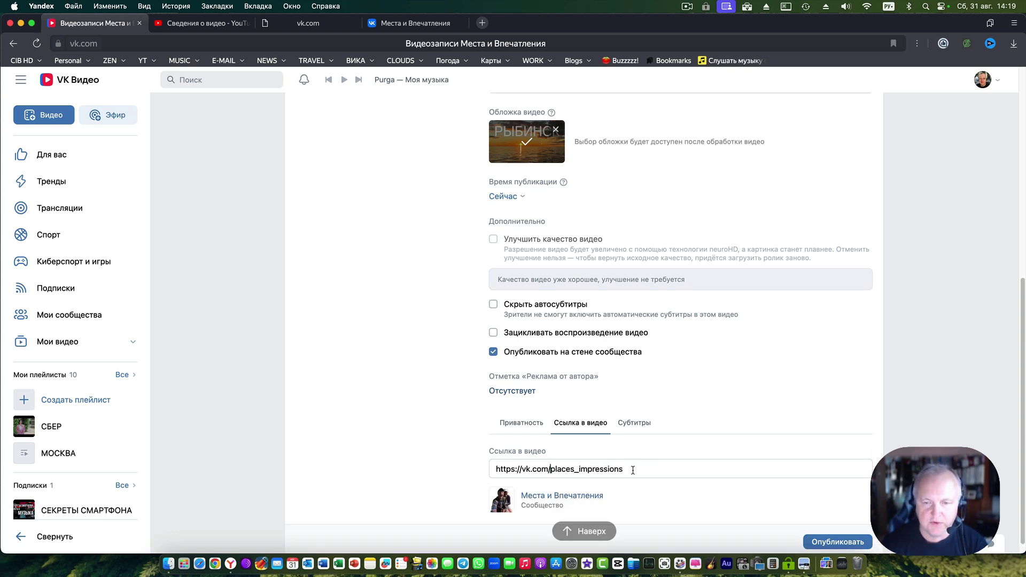
Step: Set the language of the video's first subtitle track to Русский
left_click(635, 423)
scroll(676, 454, "down", 2)
left_click(670, 420)
left_click(534, 286)
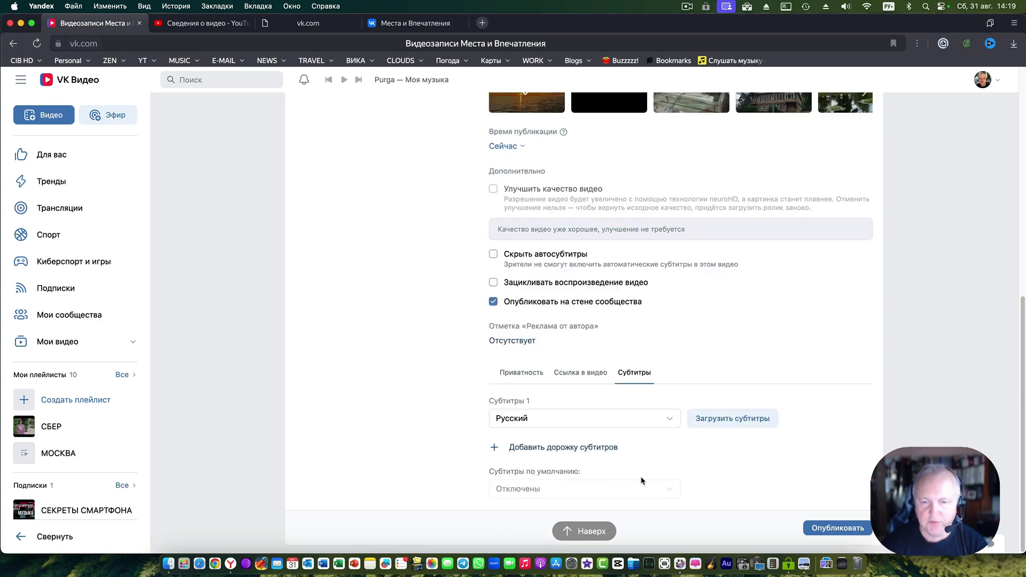
Step: Review the filled-in video details and publish the Рыбинск video to the community
scroll(735, 456, "up", 10)
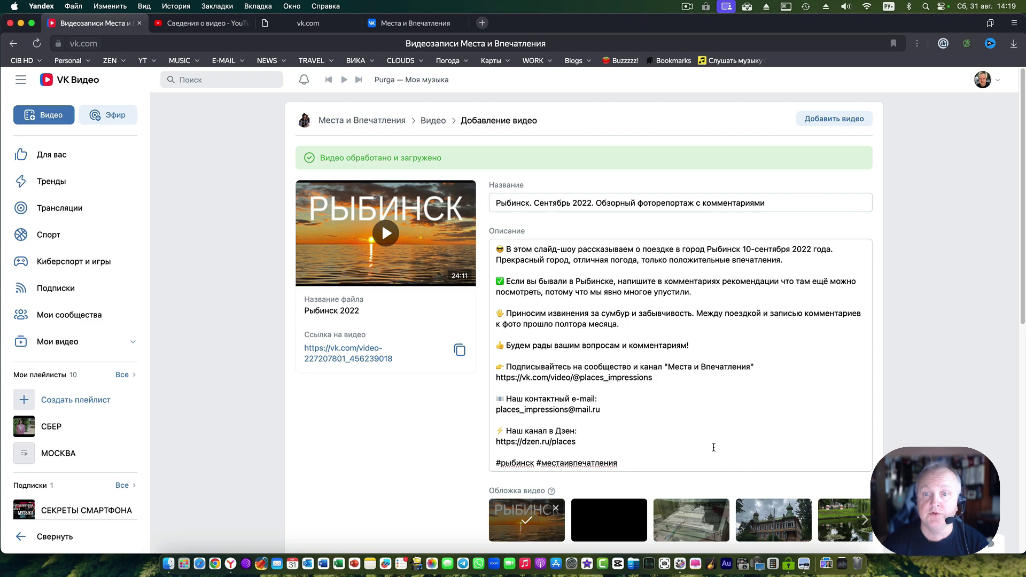
scroll(713, 447, "down", 10)
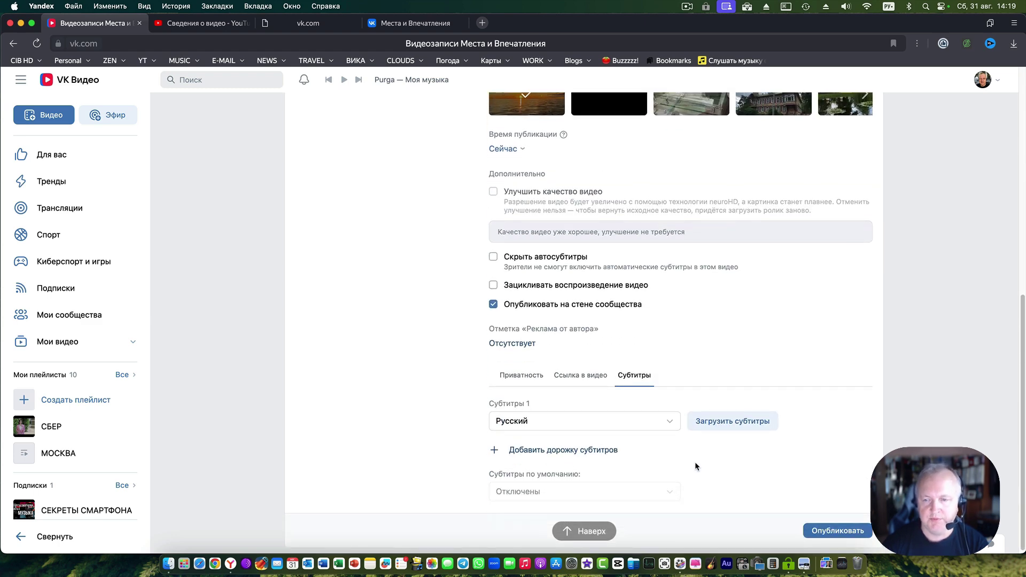
scroll(747, 489, "up", 5)
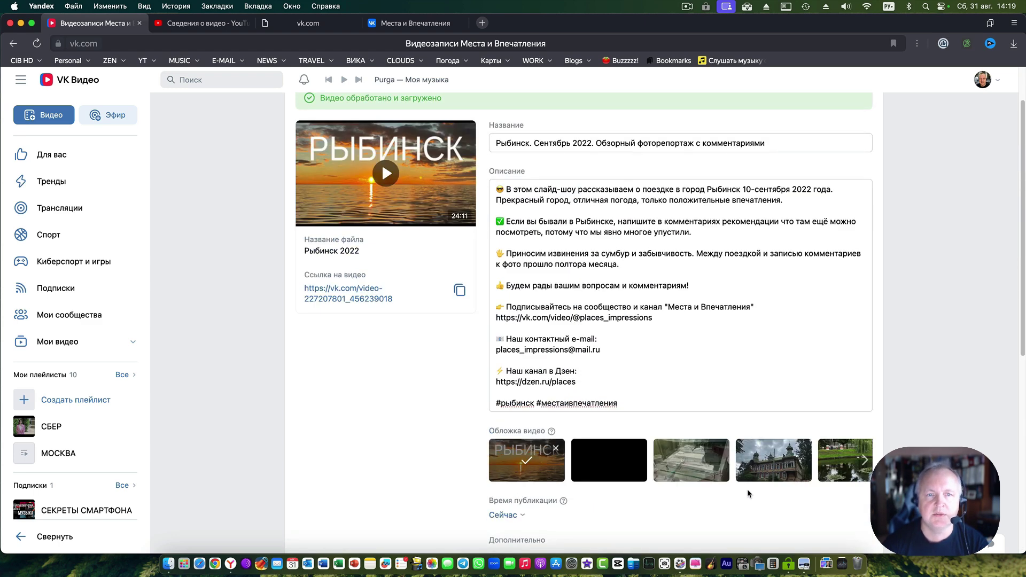
scroll(747, 489, "down", 8)
left_click(838, 539)
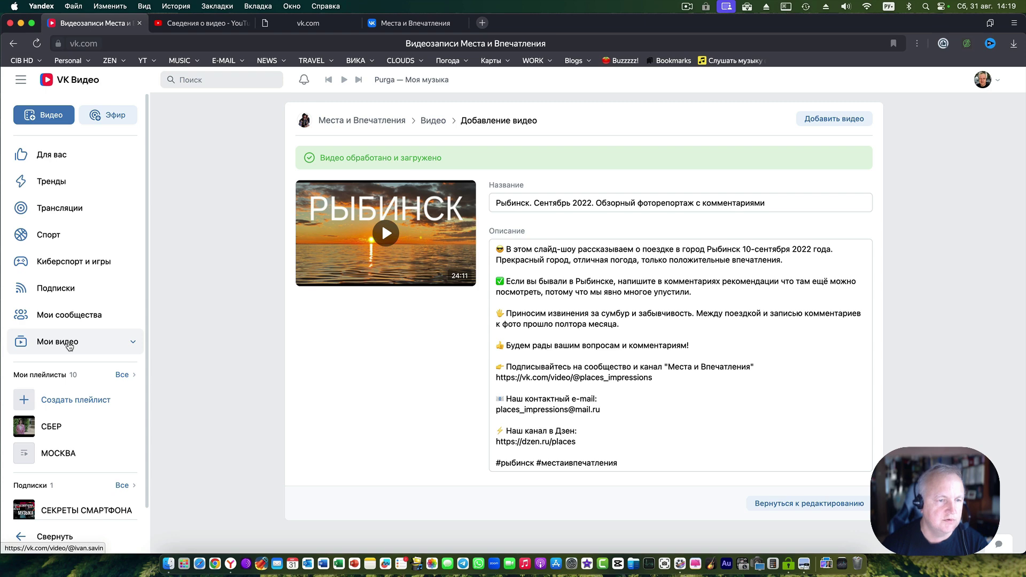
left_click(133, 343)
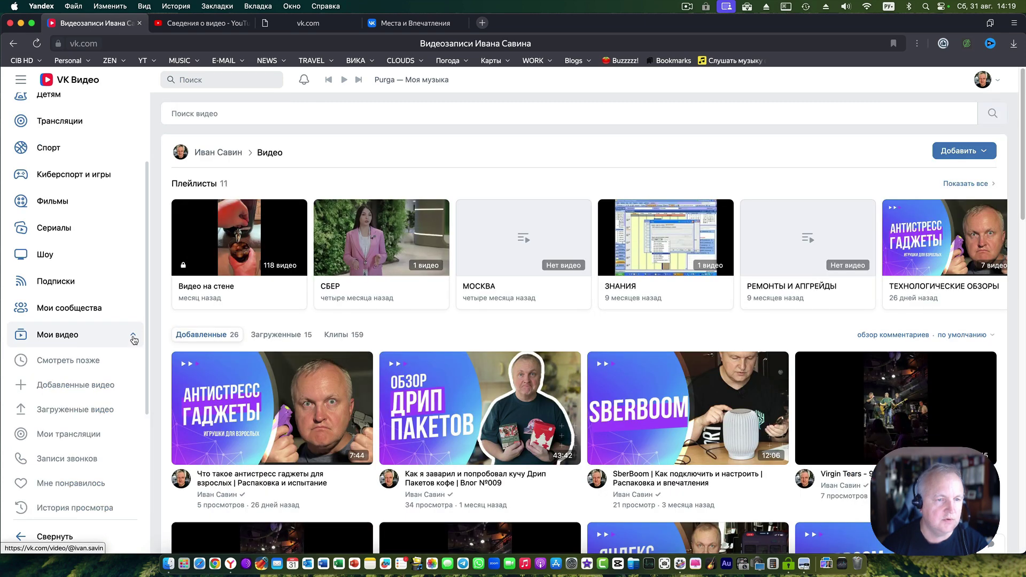
left_click(133, 340)
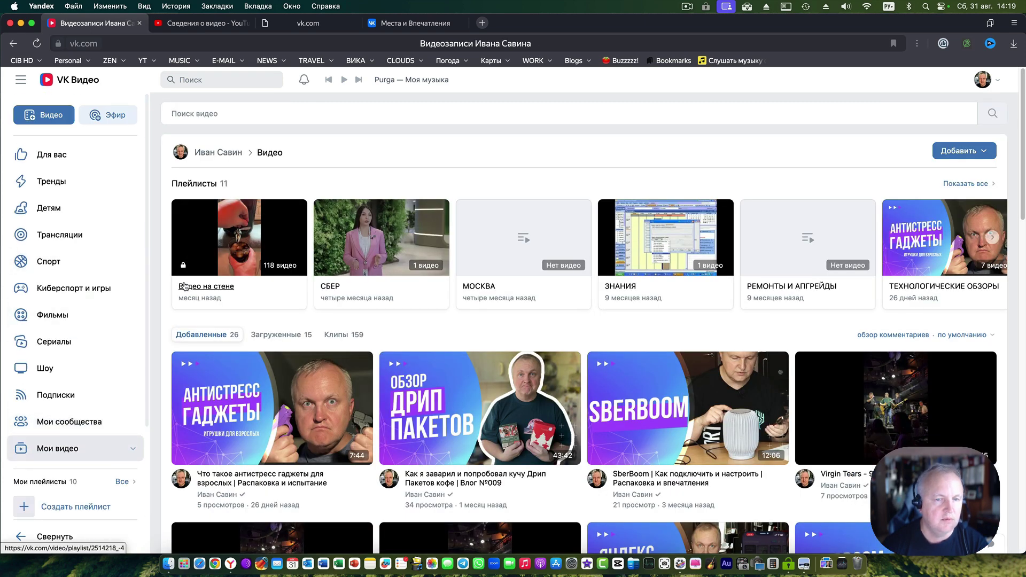
left_click(14, 44)
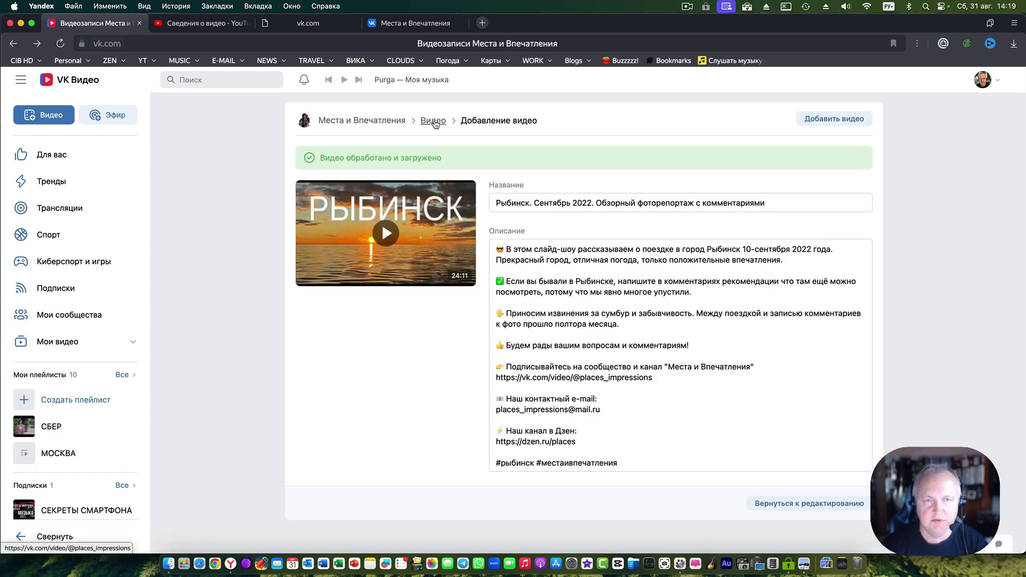
Step: Open the video page of the community «Места и Впечатления» and view its full web address
left_click(434, 121)
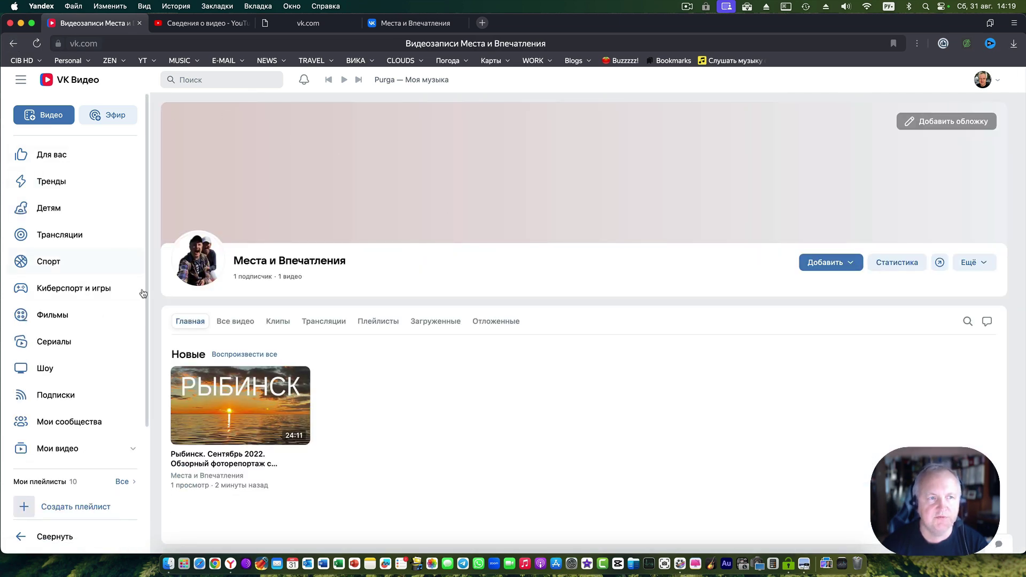
left_click(163, 43)
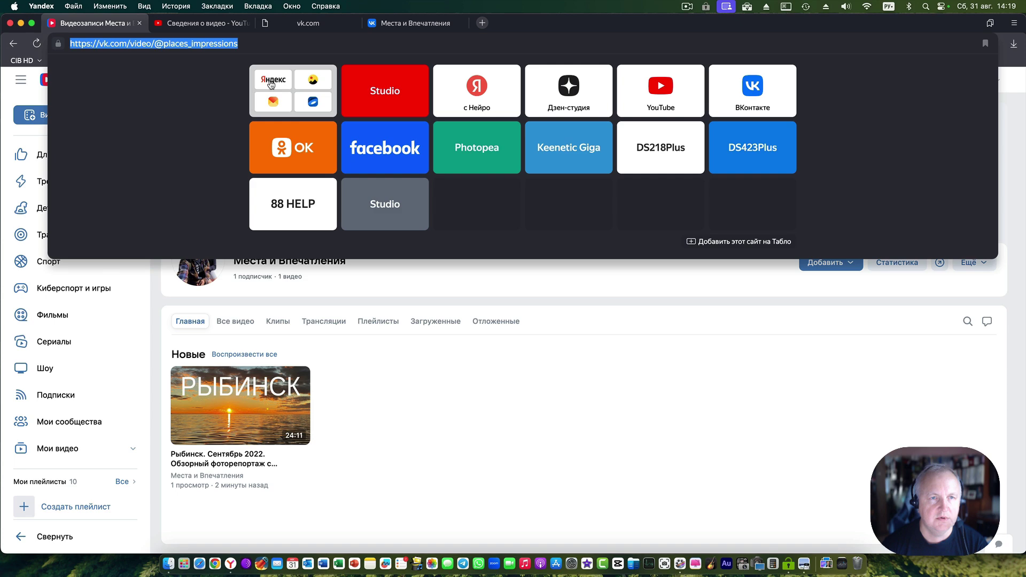
left_click(437, 371)
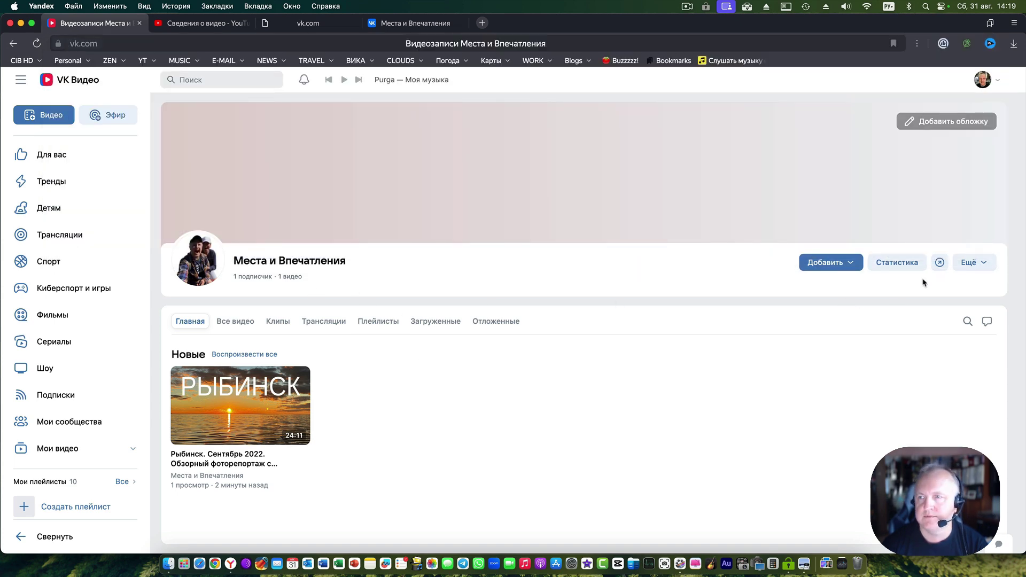
left_click(949, 123)
left_click(939, 148)
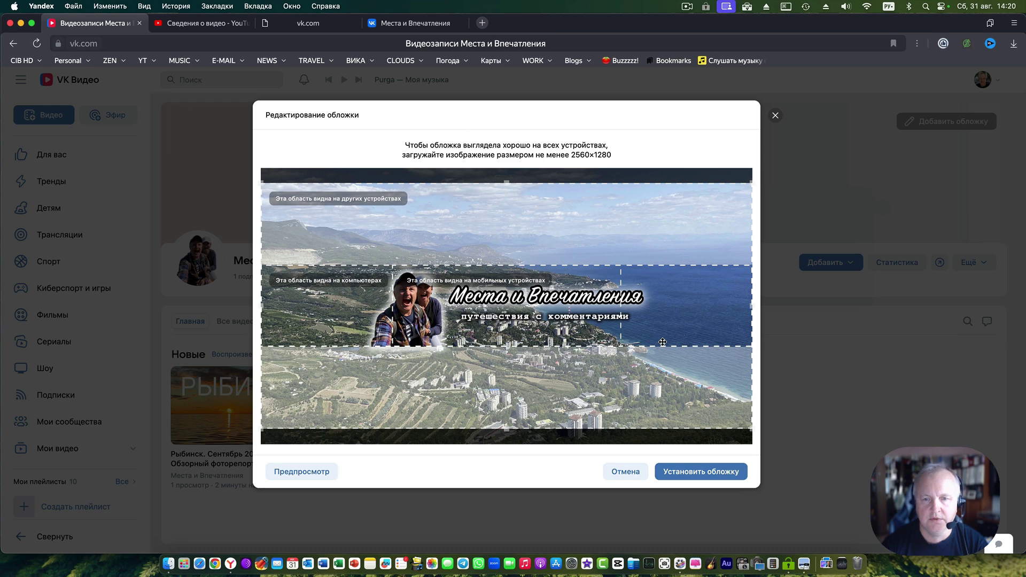
left_click(907, 192)
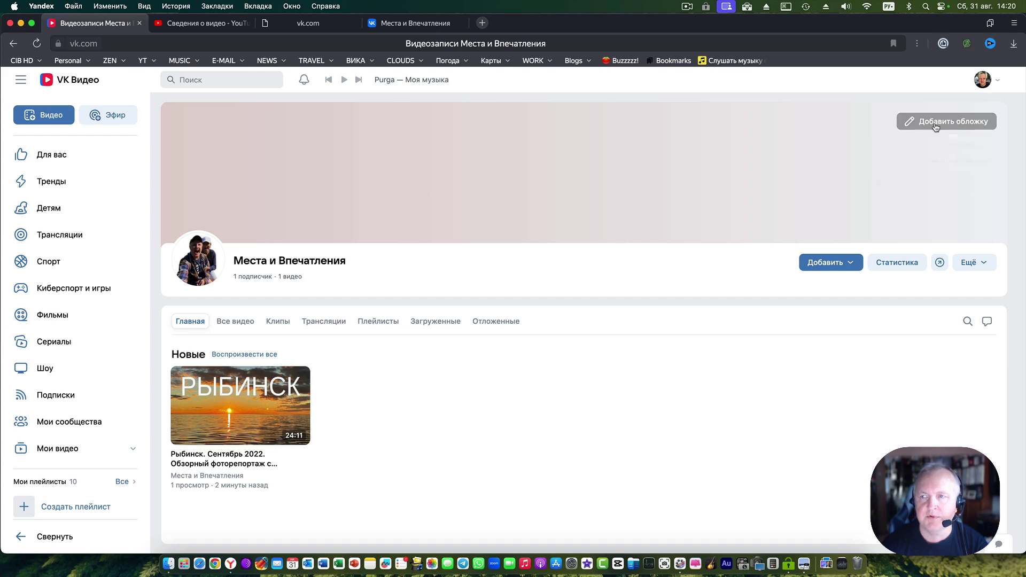
Step: Set the «Места и Впечатления» banner image as the cover of the community's video page
mouse_move(935, 132)
left_click(931, 152)
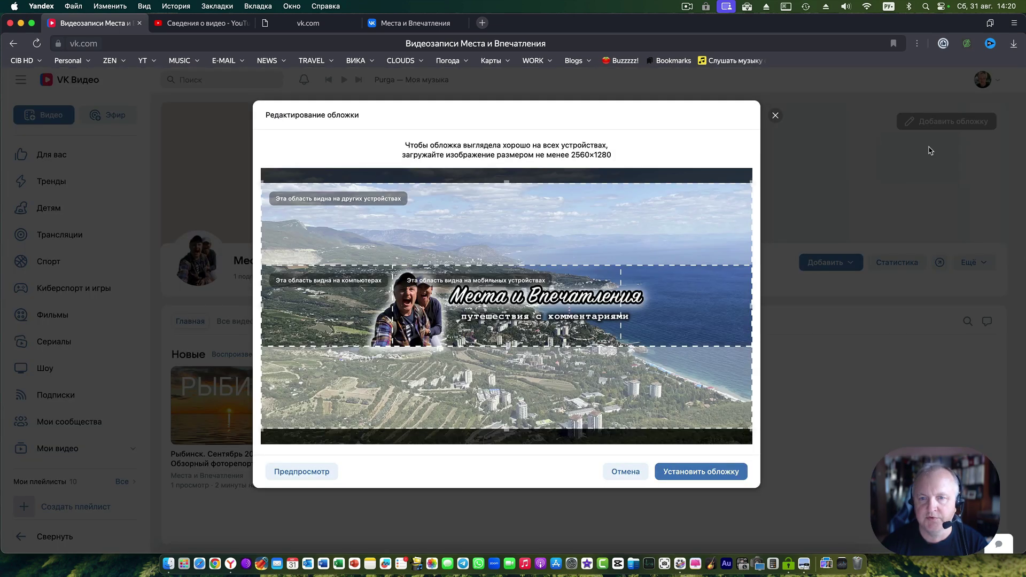
left_click(688, 473)
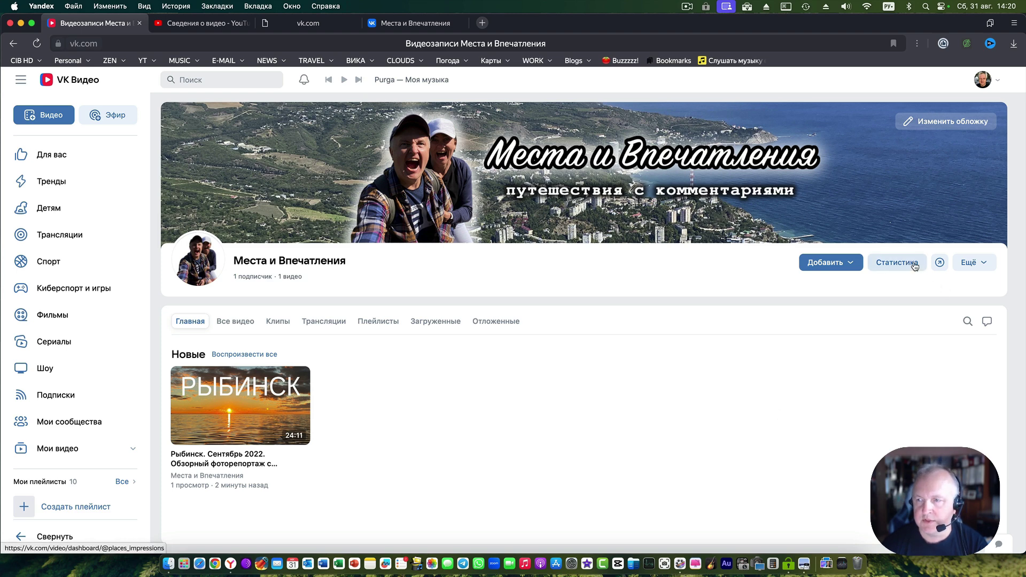
Step: View the community's additional options and its playlists section, and return to the main section of the video page
left_click(981, 263)
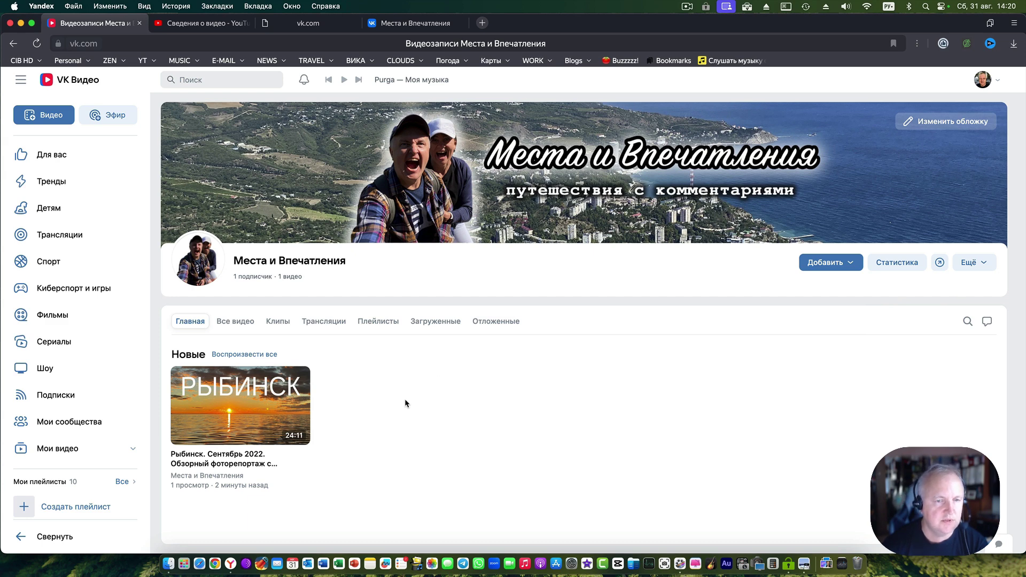
left_click(378, 323)
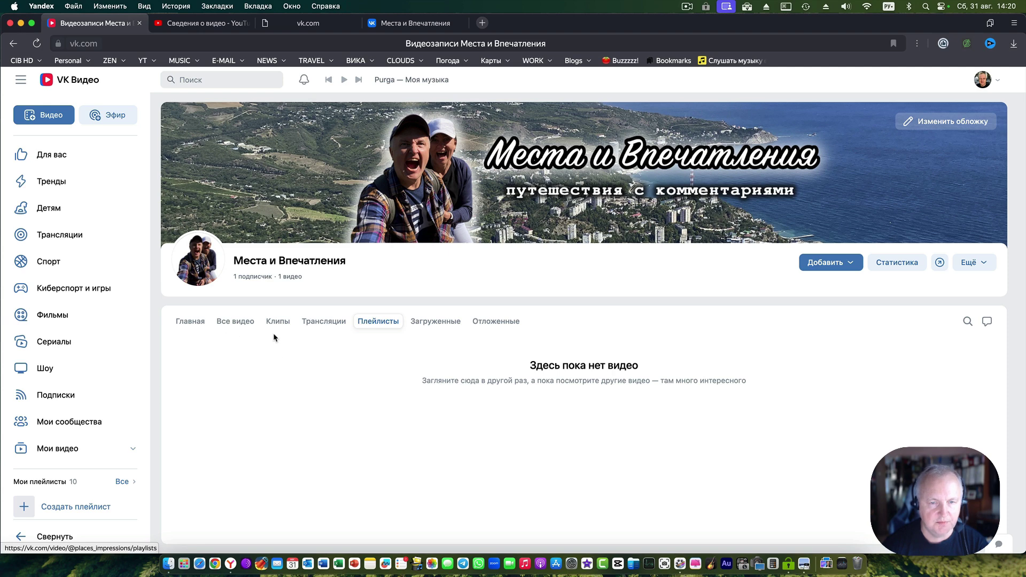
left_click(191, 324)
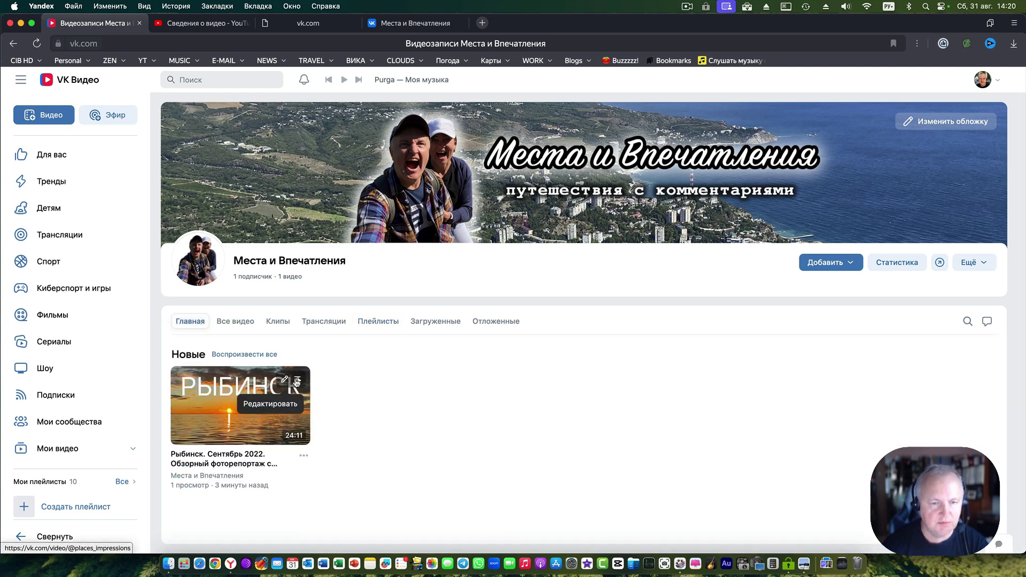
Step: Create a new playlist «РОССИЯ» for the Рыбинск video and save the video into it
left_click(297, 382)
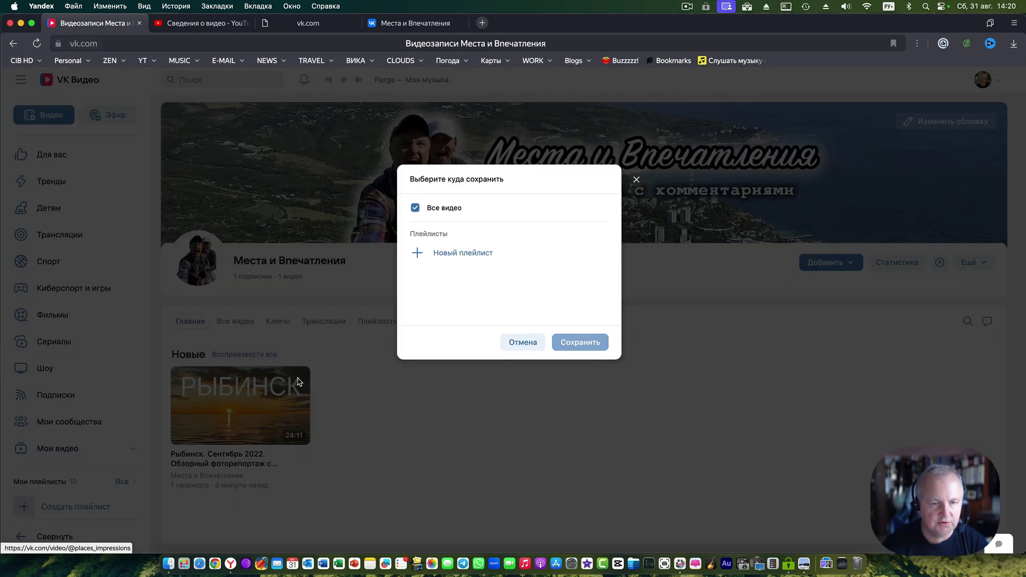
left_click(473, 258)
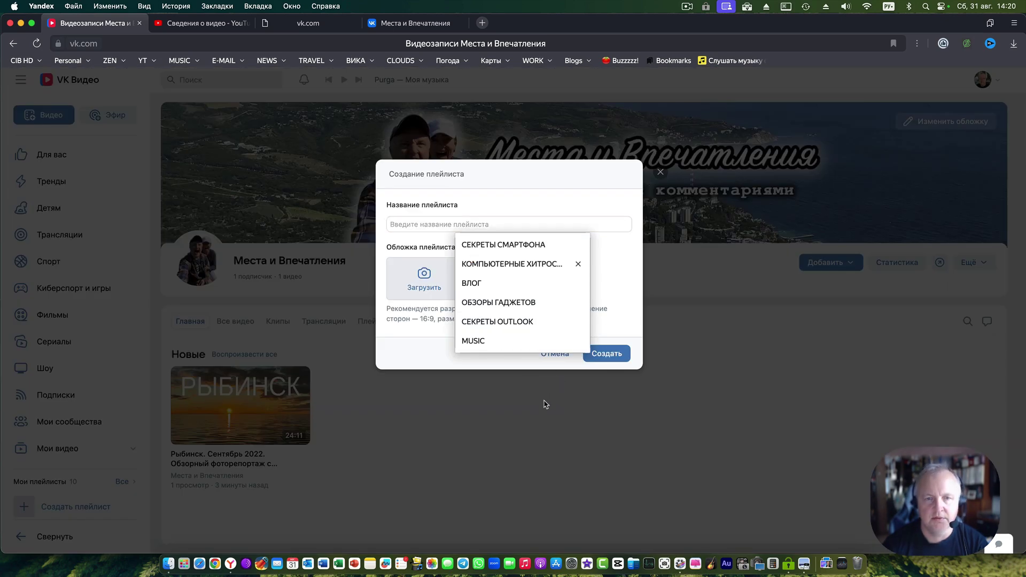
type("РОССИЯ")
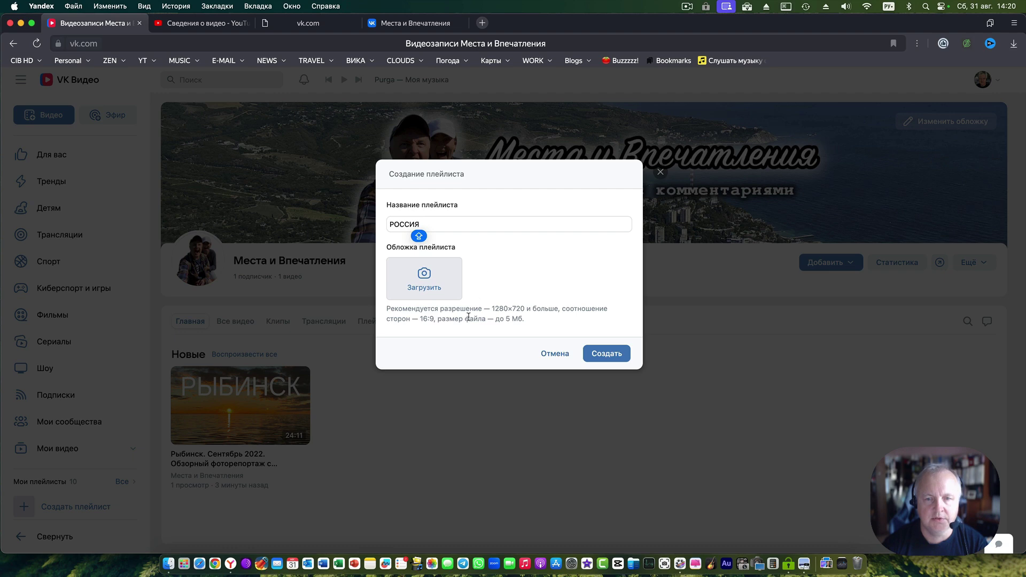
left_click(596, 353)
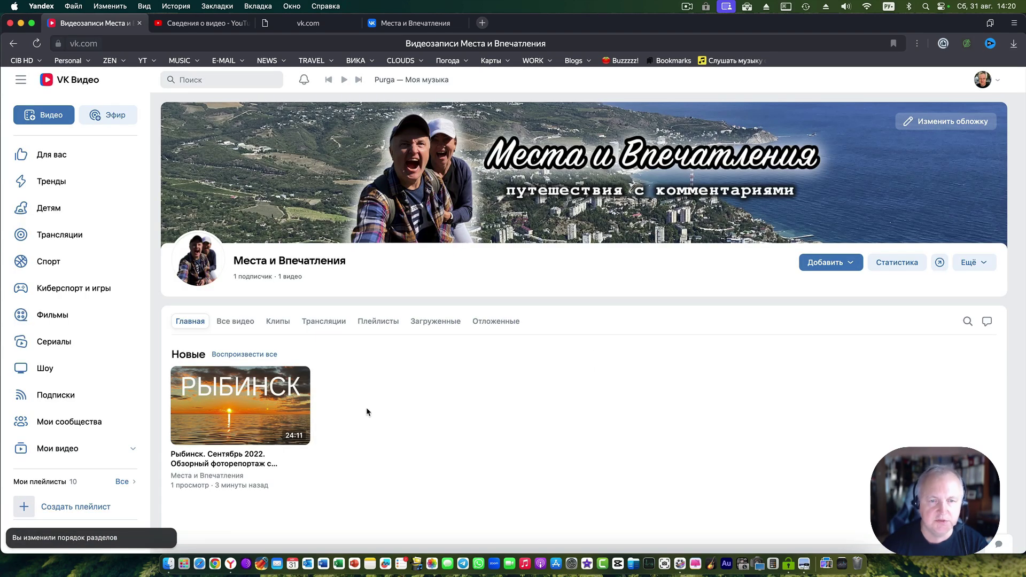
Step: Check the community's playlists and clips sections, and look through the playlist block on the main section
left_click(378, 321)
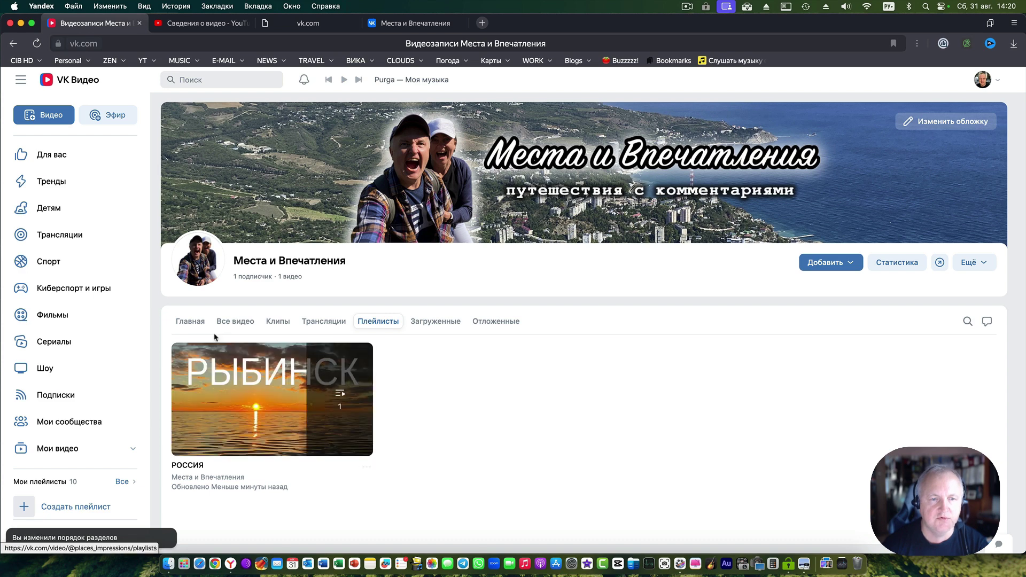
left_click(278, 321)
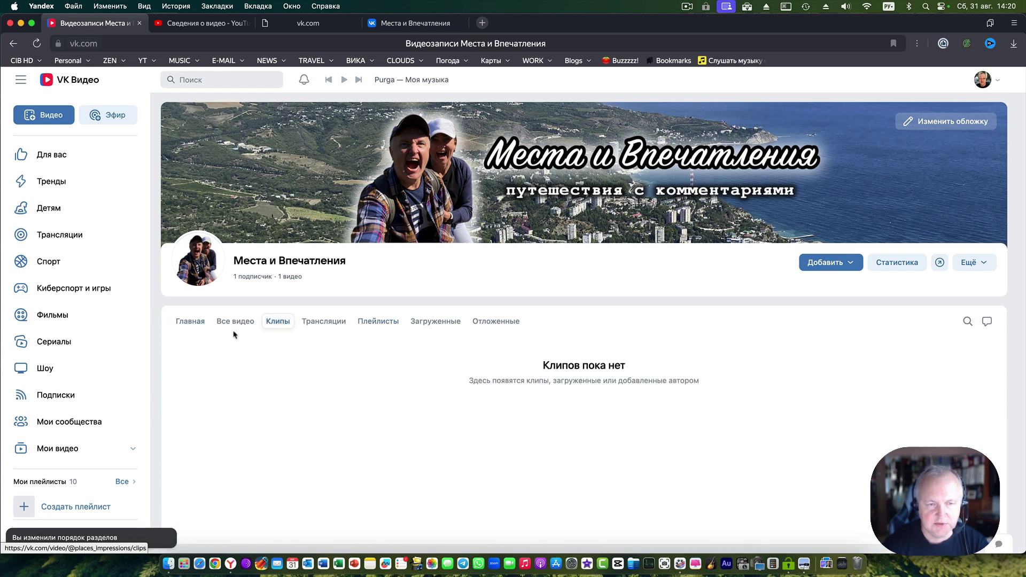
left_click(190, 321)
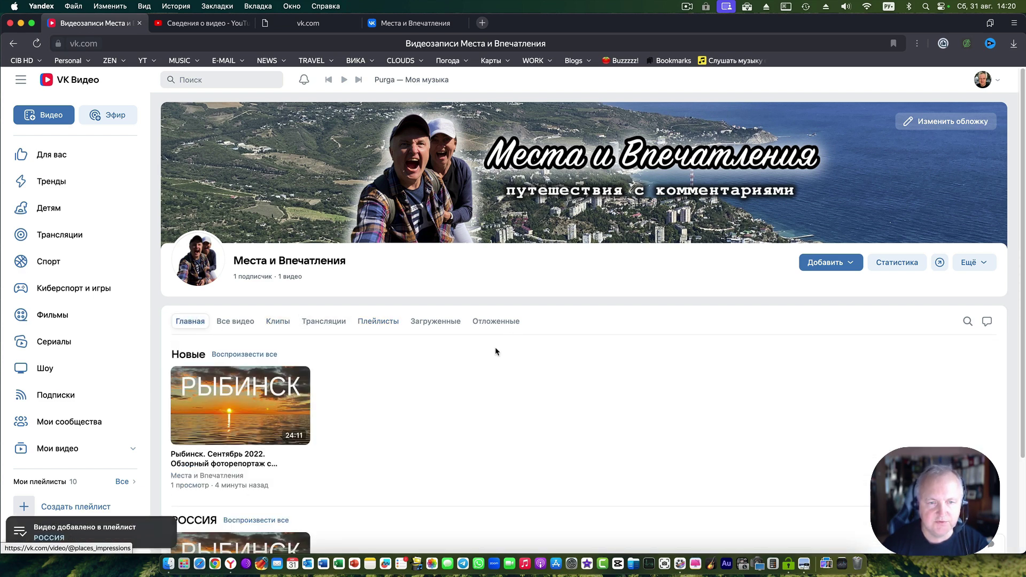
scroll(411, 412, "down", 3)
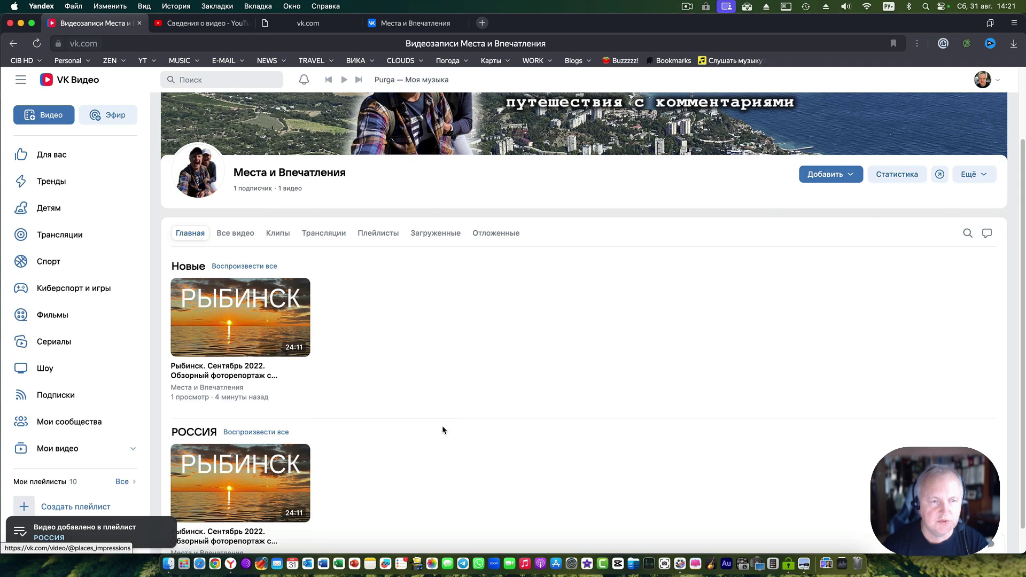
scroll(354, 455, "up", 3)
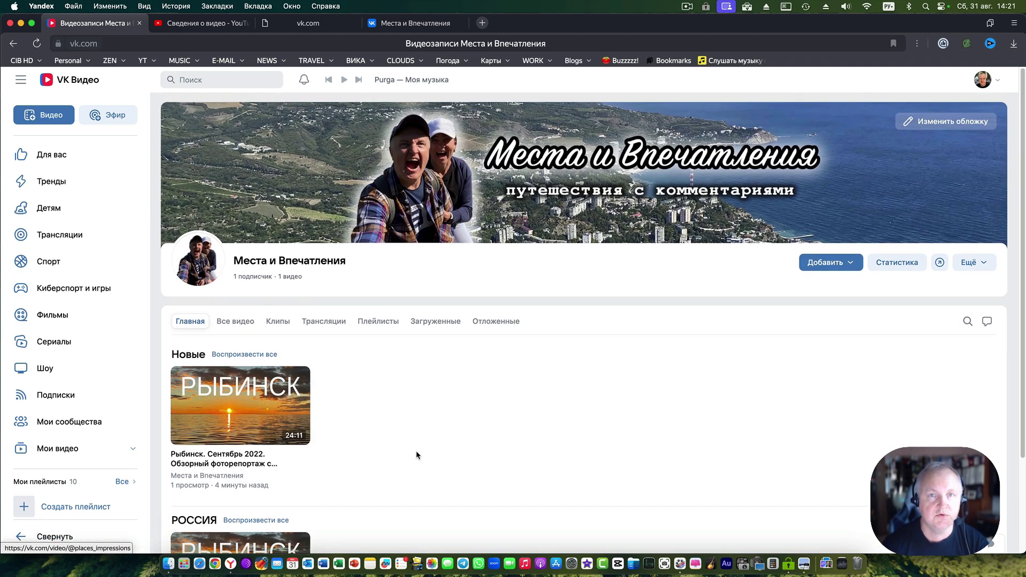
Step: Bookmark the community's video page in the «YT» bookmarks folder
left_click(141, 45)
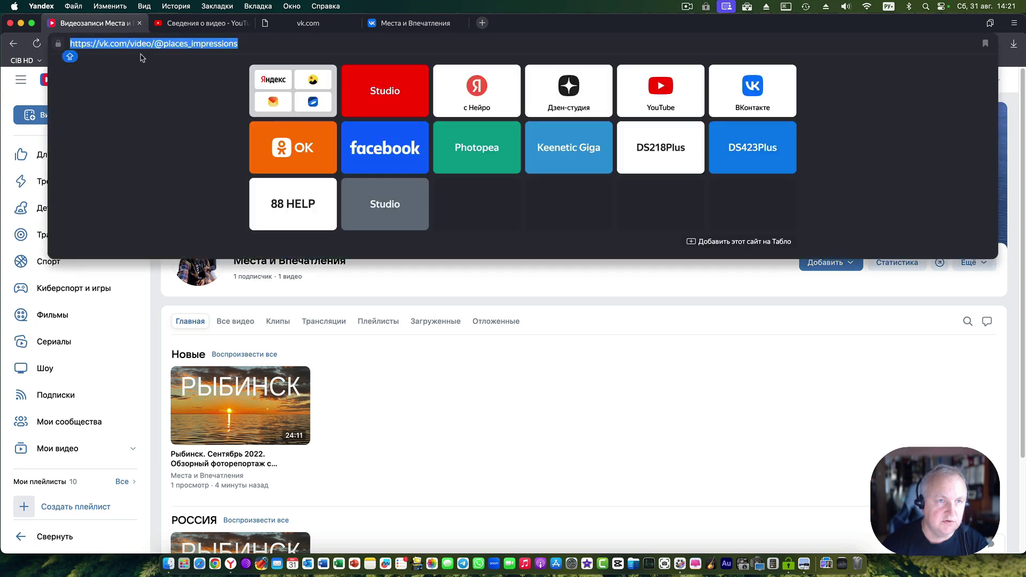
key("super+d")
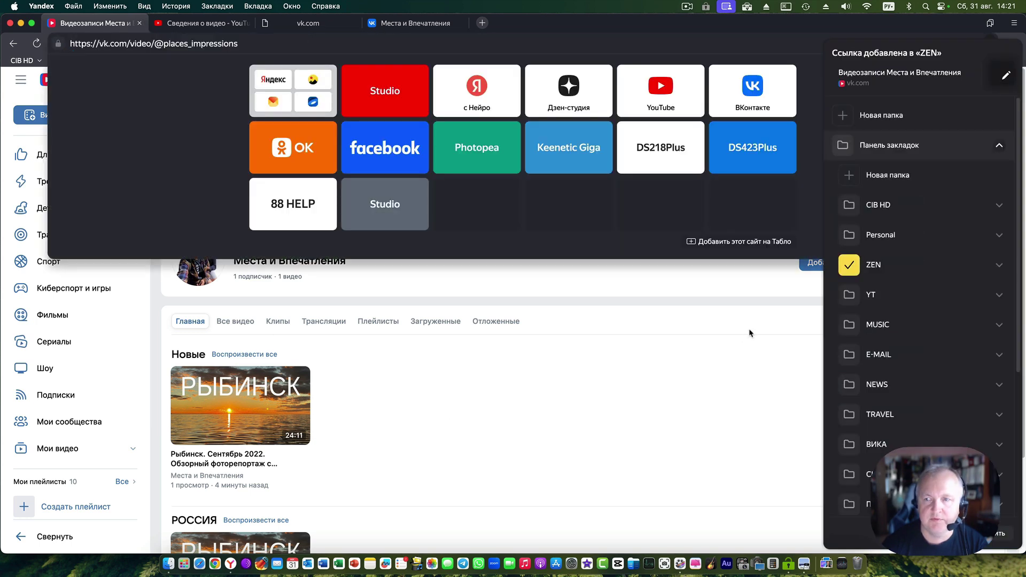
left_click(908, 294)
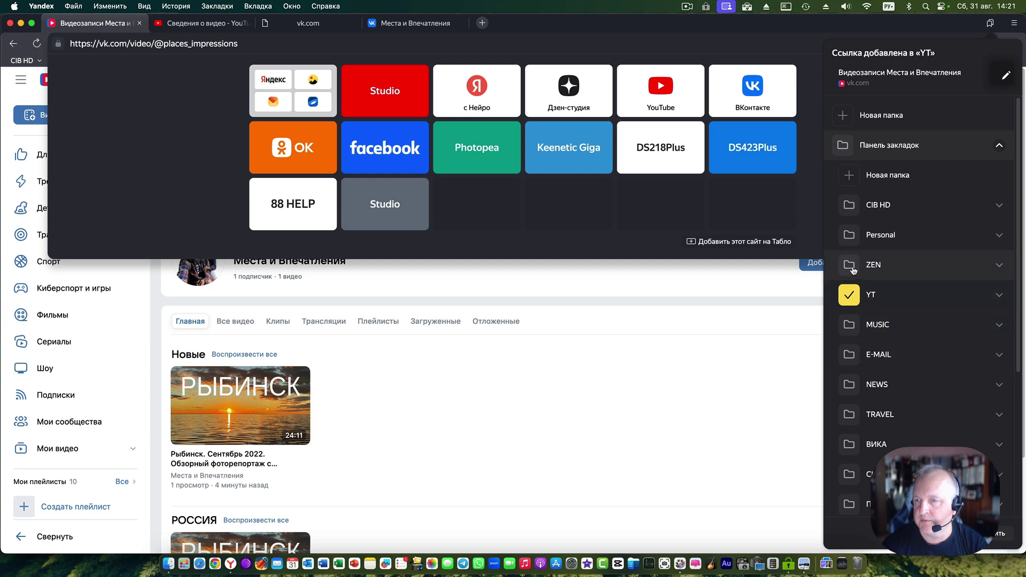
left_click(873, 289)
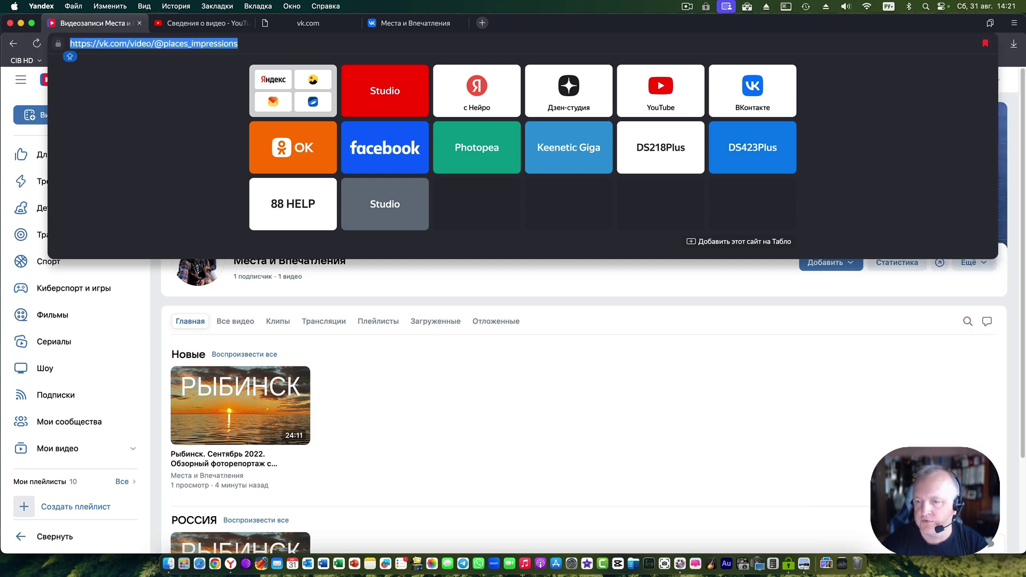
left_click(568, 410)
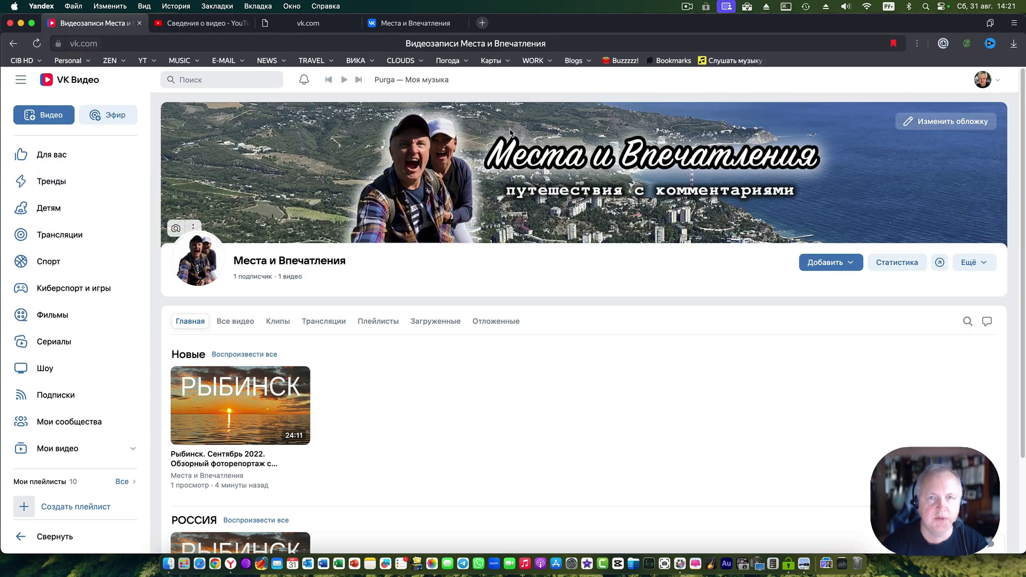
Step: Close the video page, YouTube Studio and blank vk.com tabs, keeping only the VK community tab open
left_click(182, 23)
left_click(137, 23)
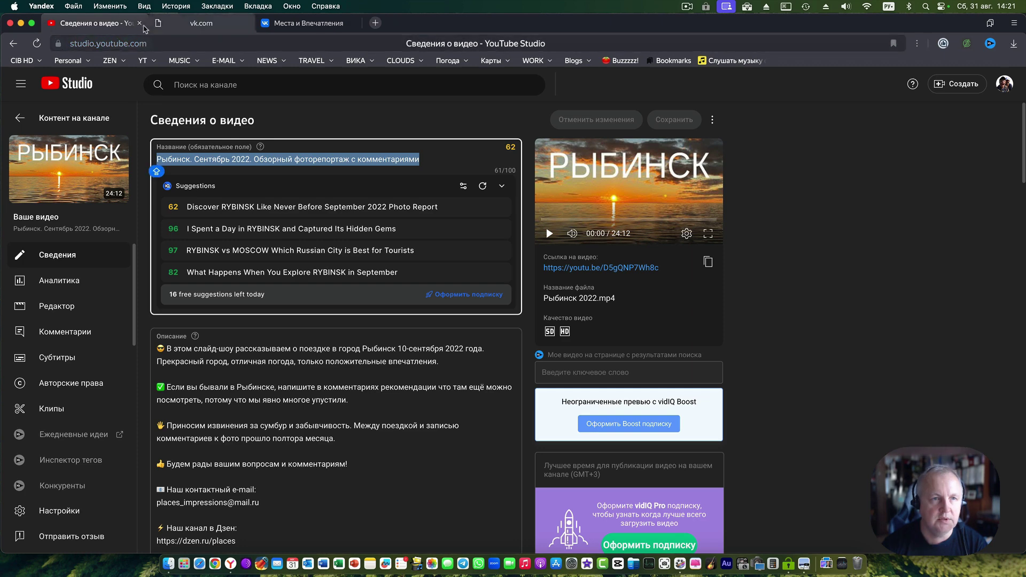
left_click(140, 24)
left_click(140, 23)
left_click(140, 23)
Step: Return to the list of managed communities, open «Места и Впечатления» and view its video block and wall post
left_click(133, 208)
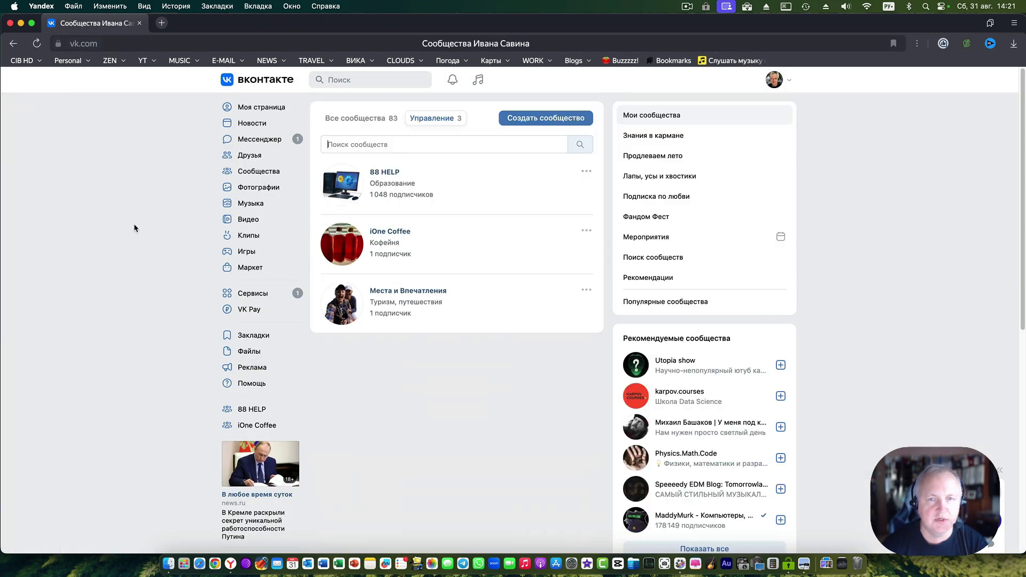
left_click(436, 317)
scroll(436, 345, "down", 2)
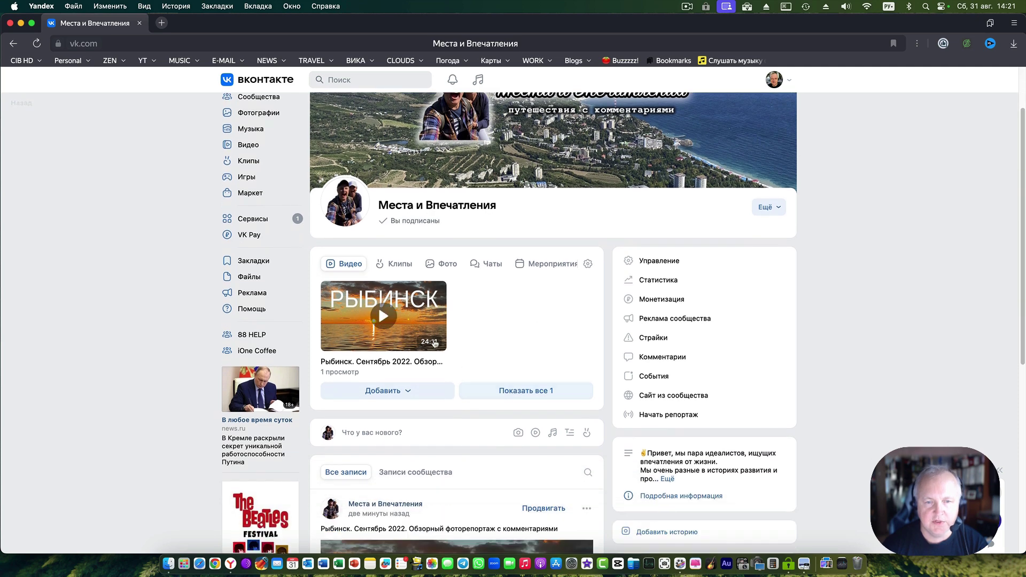
scroll(481, 396, "down", 5)
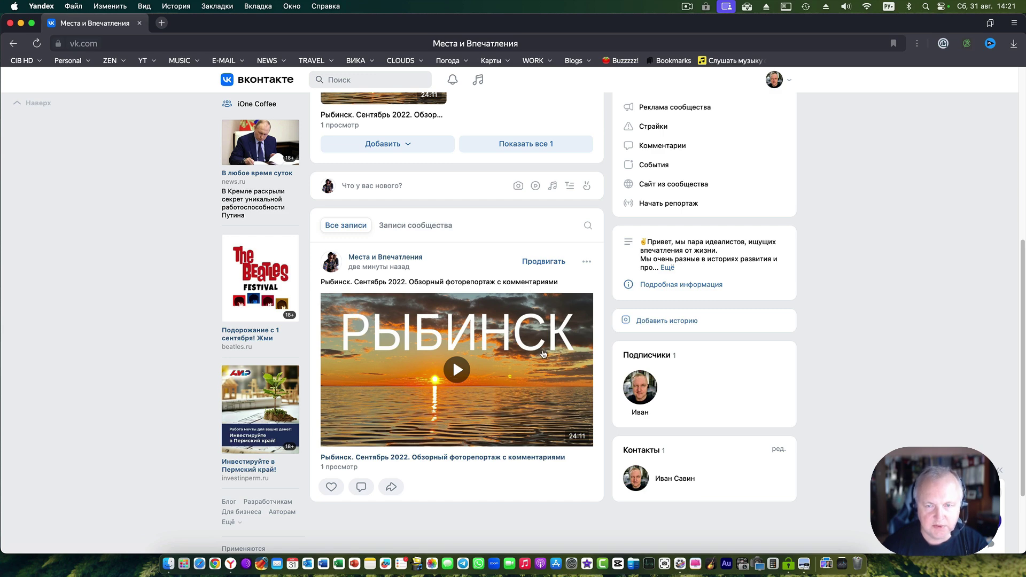
Step: Open the Рыбинск video from the wall post, view its full description, and return to the community page
left_click(452, 457)
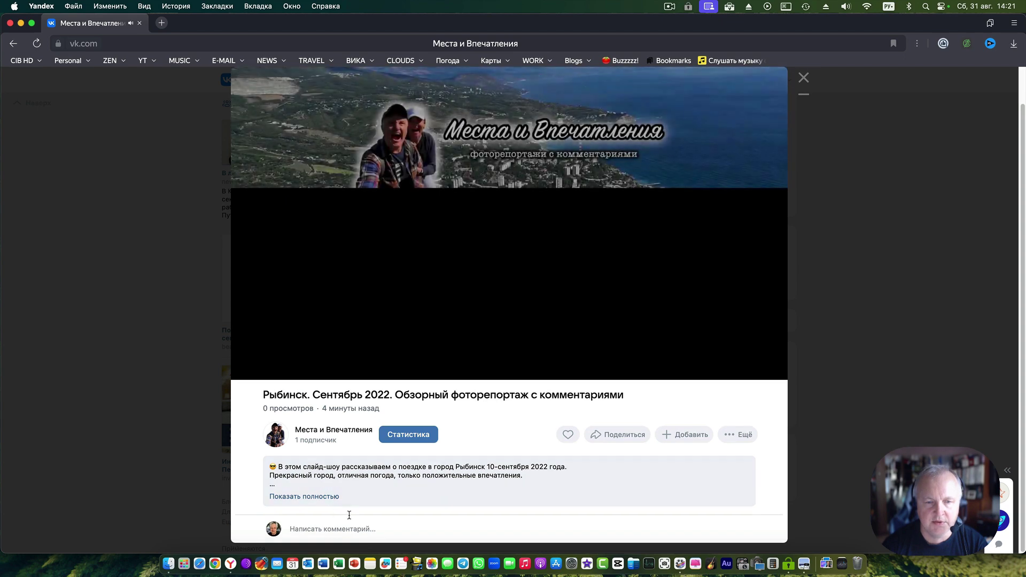
left_click(319, 496)
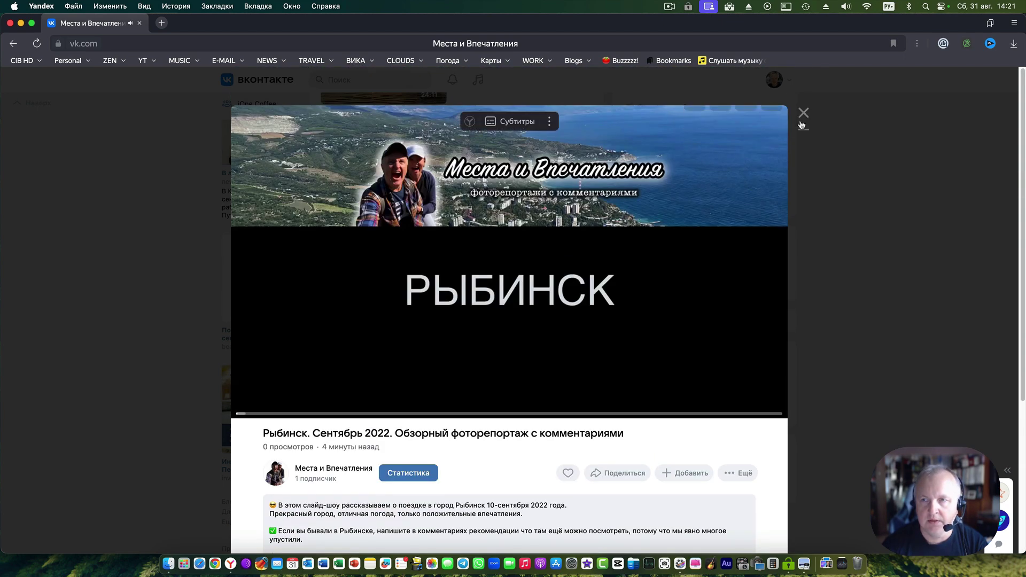
key("Escape")
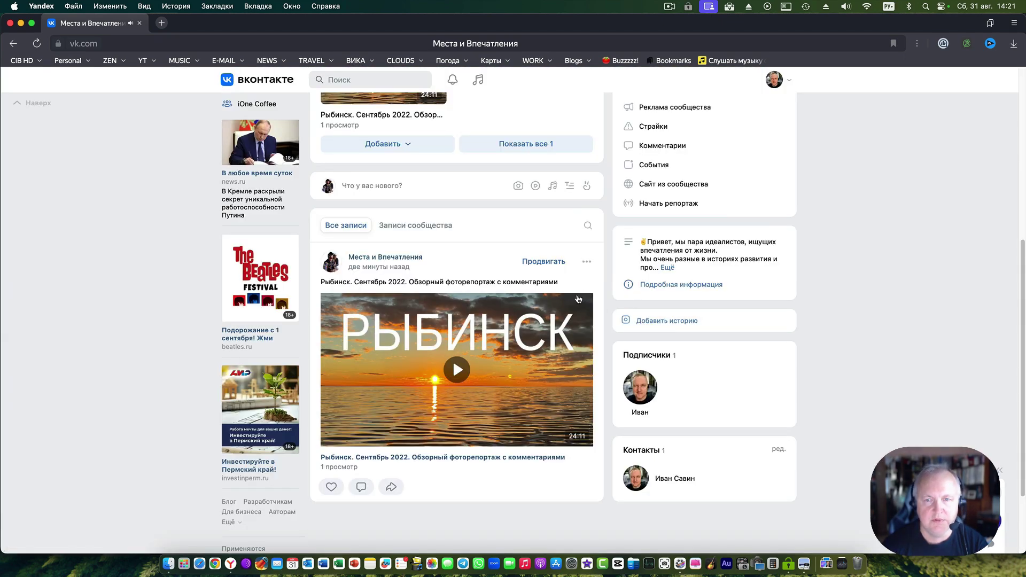
scroll(563, 294, "up", 5)
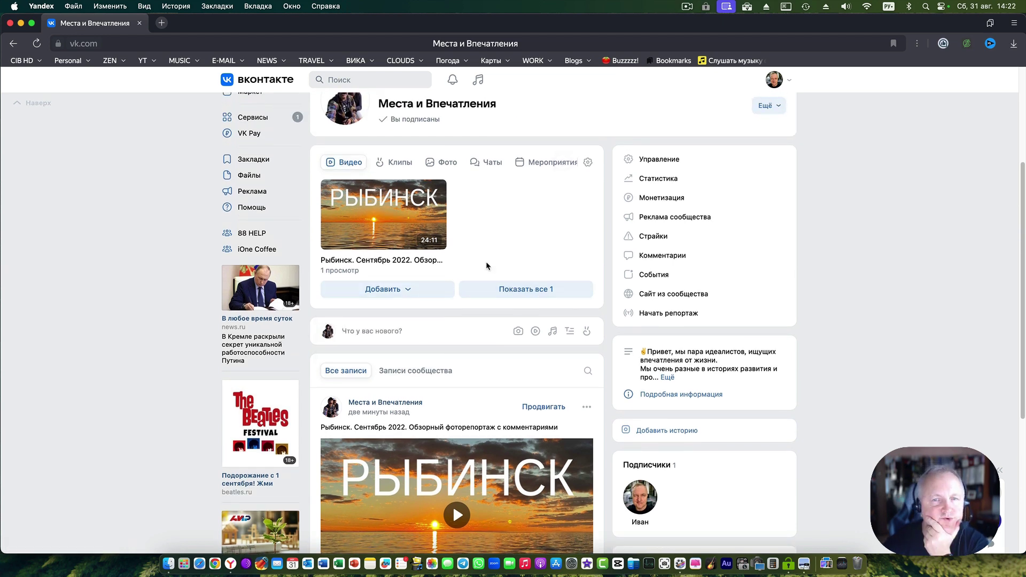
Step: Start a new link in the community menu settings of «Места и Впечатления» and open the file selection for its cover
mouse_move(398, 293)
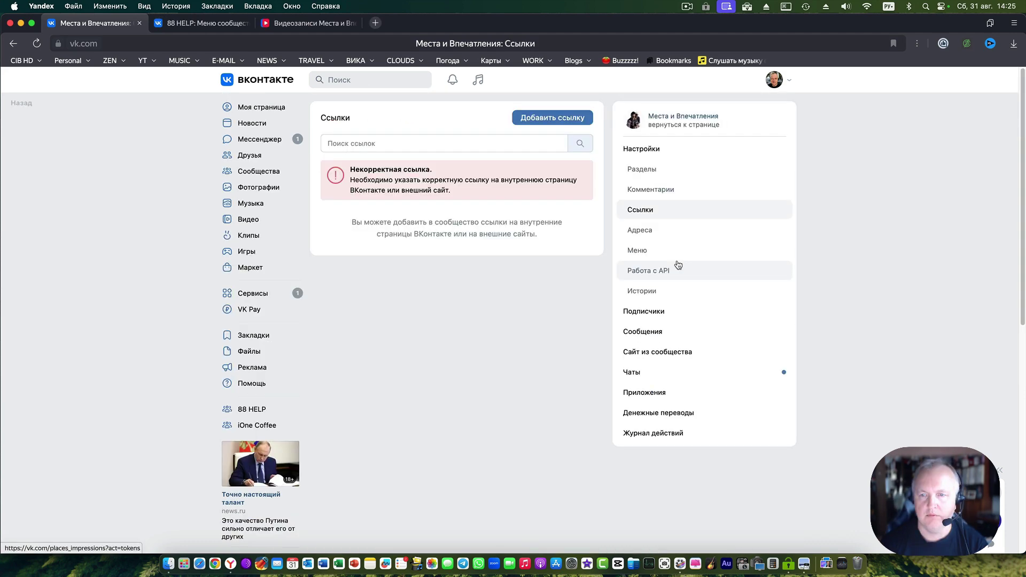
left_click(658, 252)
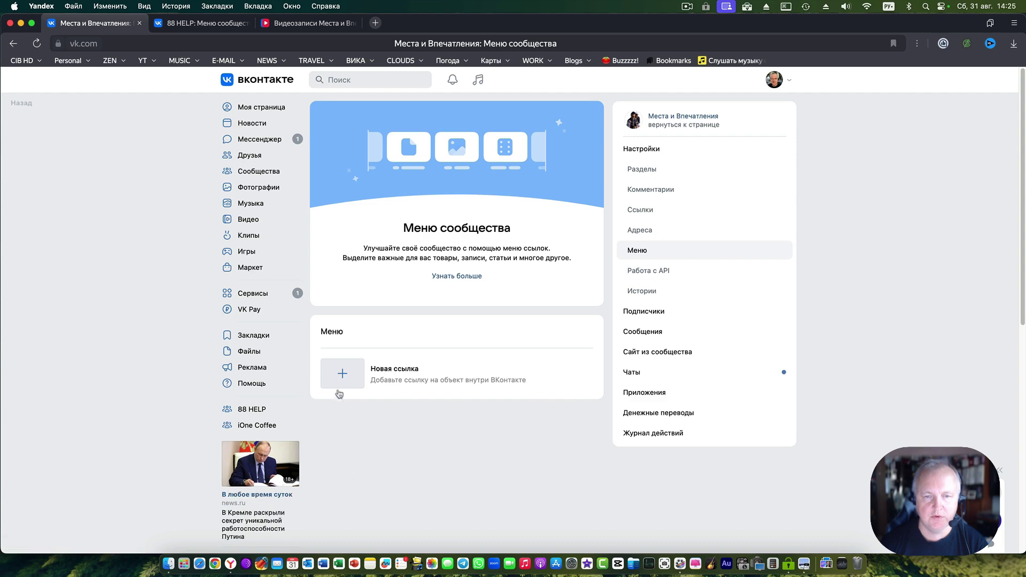
left_click(341, 385)
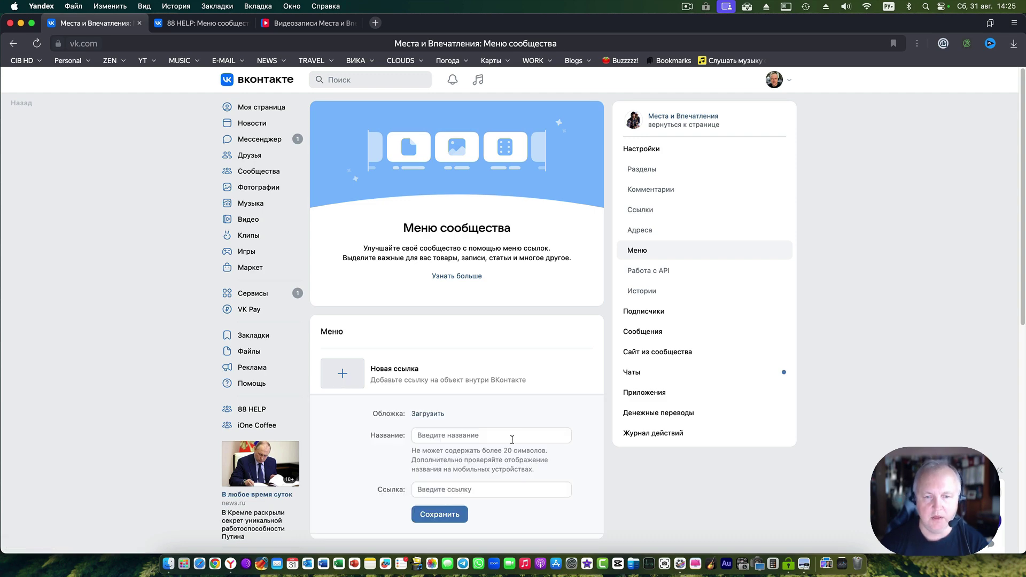
left_click(440, 414)
left_click(491, 283)
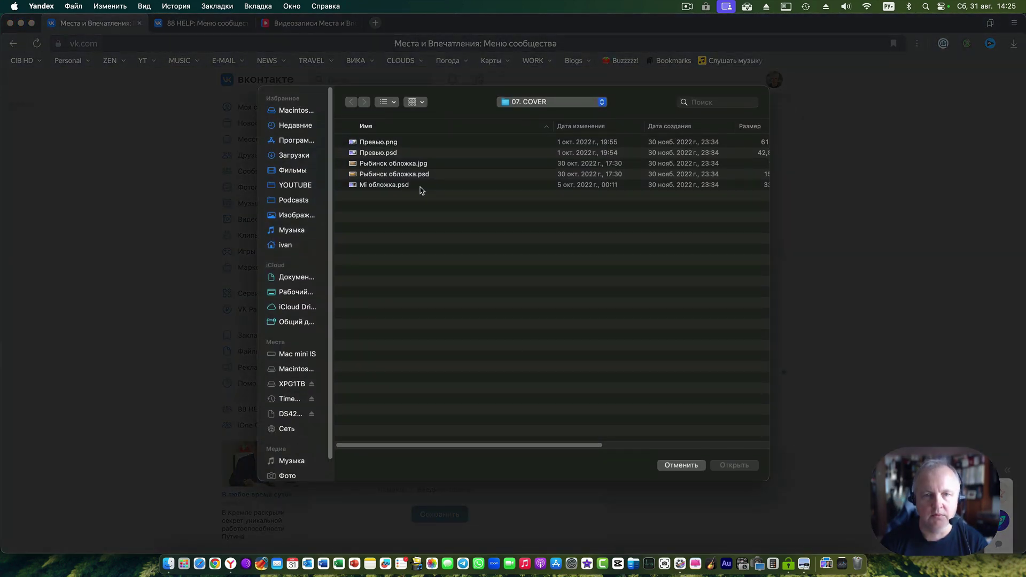